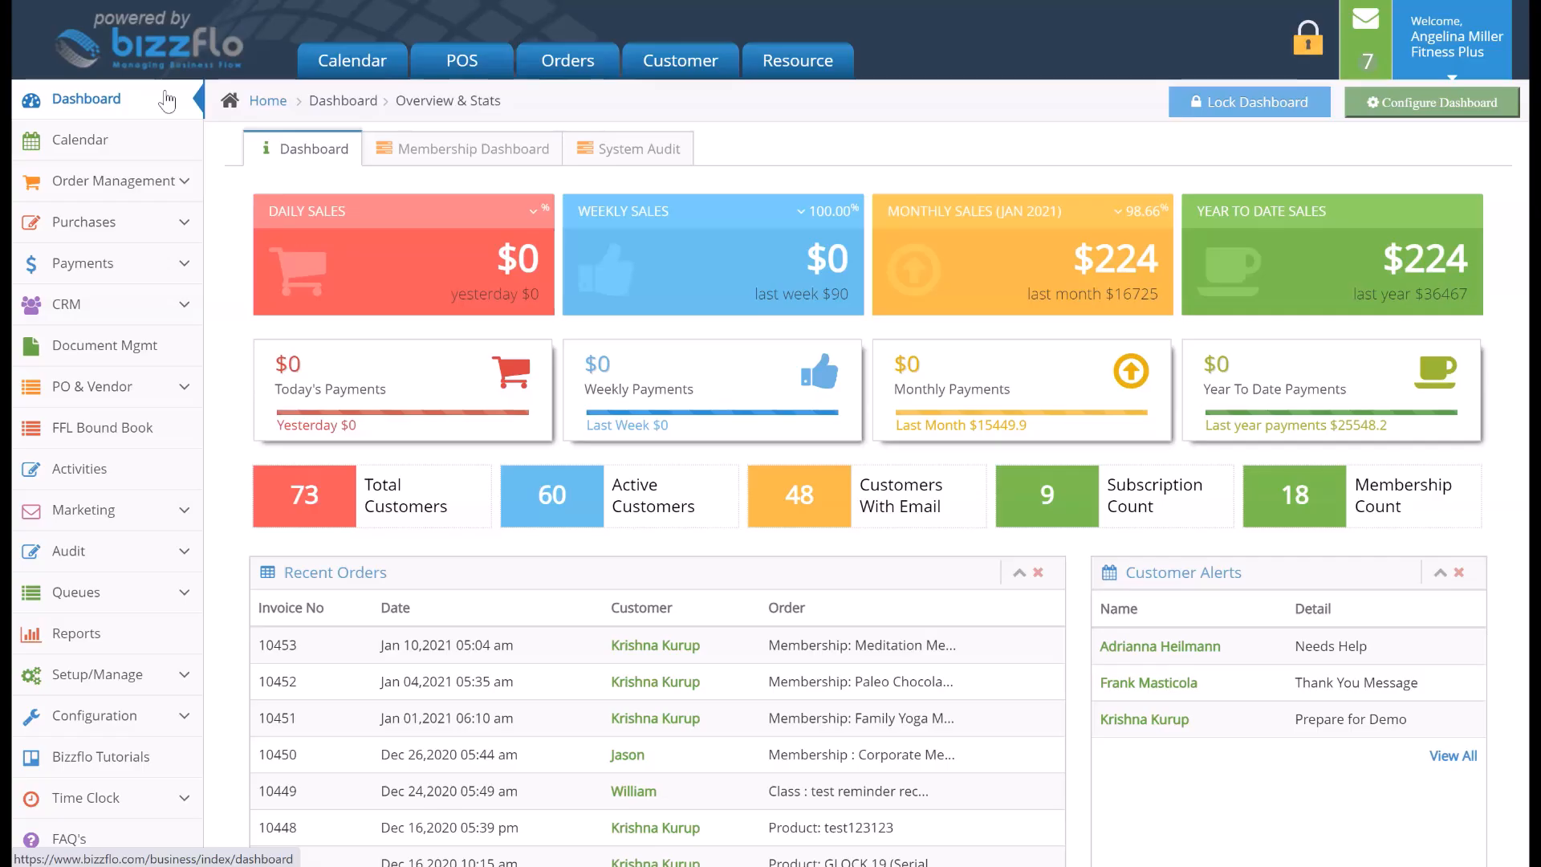
Step: Open the list of classes in the Setup/Manage section
left_click(178, 606)
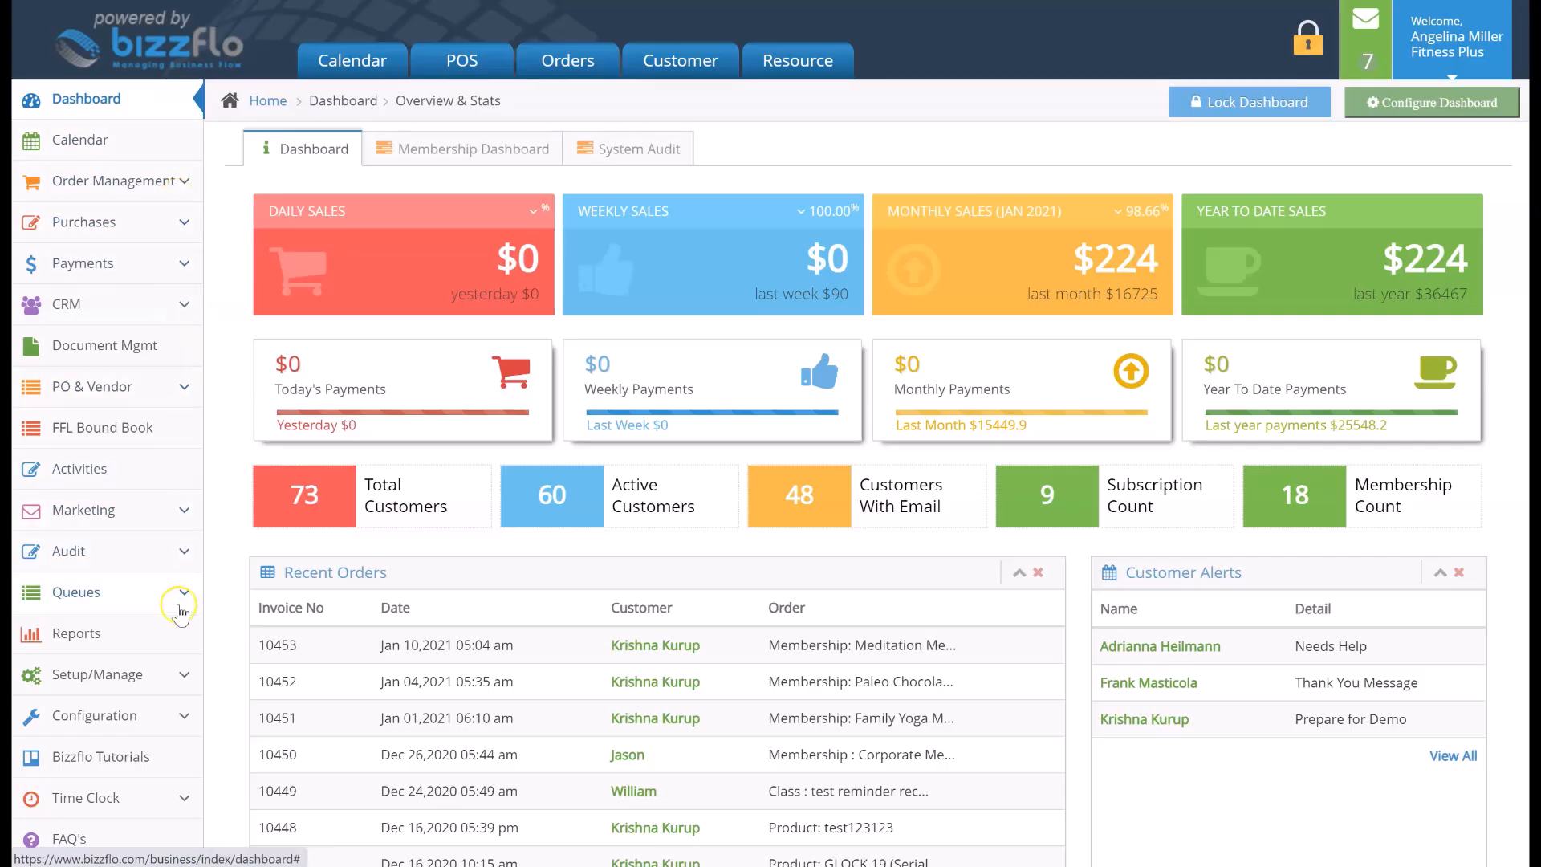
left_click(181, 673)
scroll(169, 650, "down", 2)
left_click(124, 603)
left_click(42, 604)
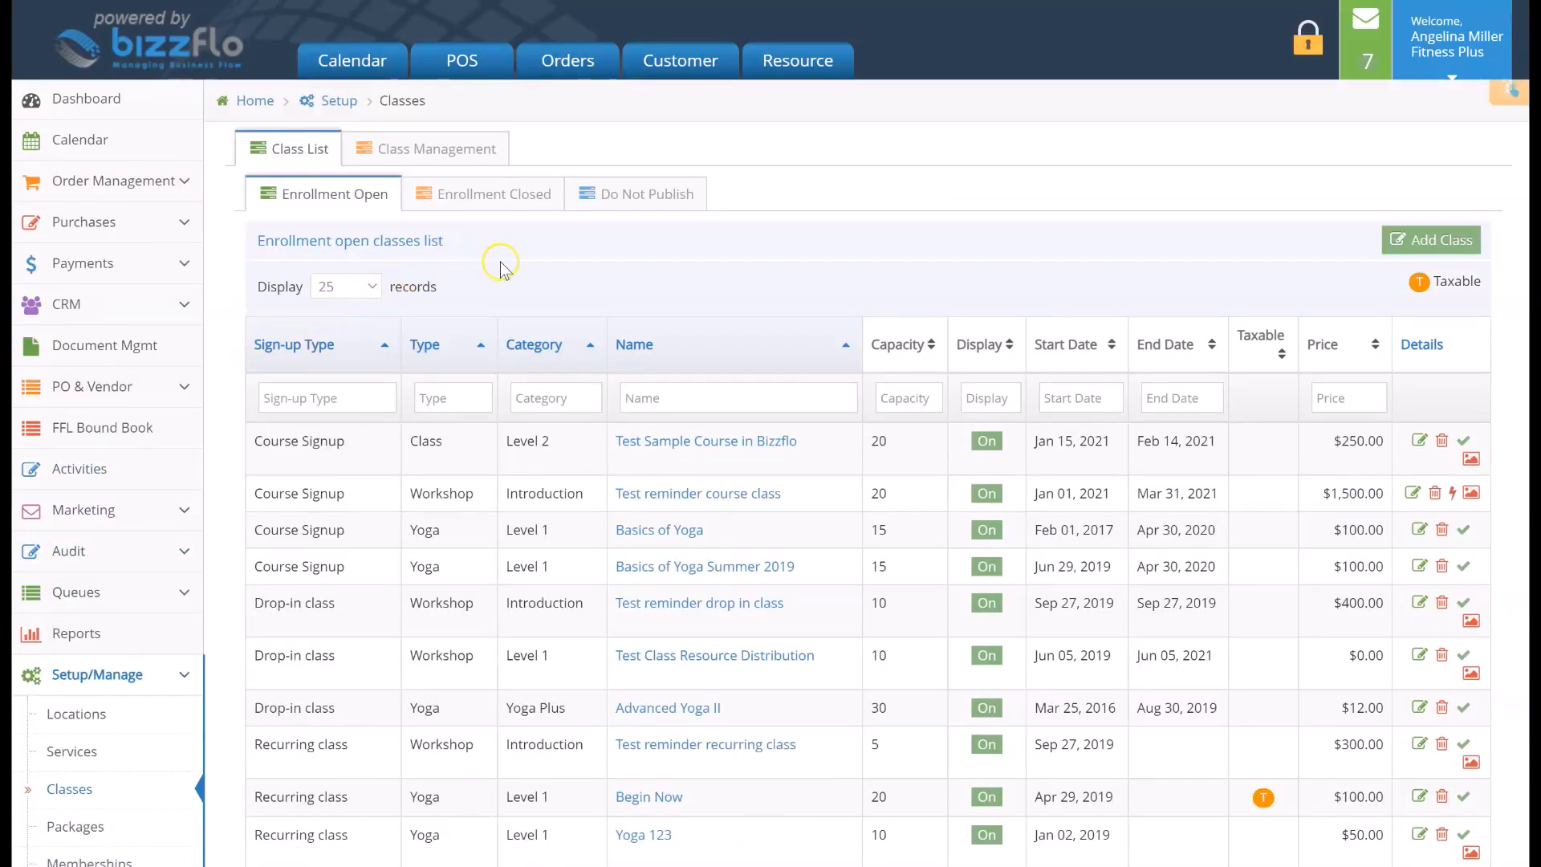
Step: Start adding a new class of the type Single Class or Event signup and continue to its details form
scroll(524, 281, "down", 1)
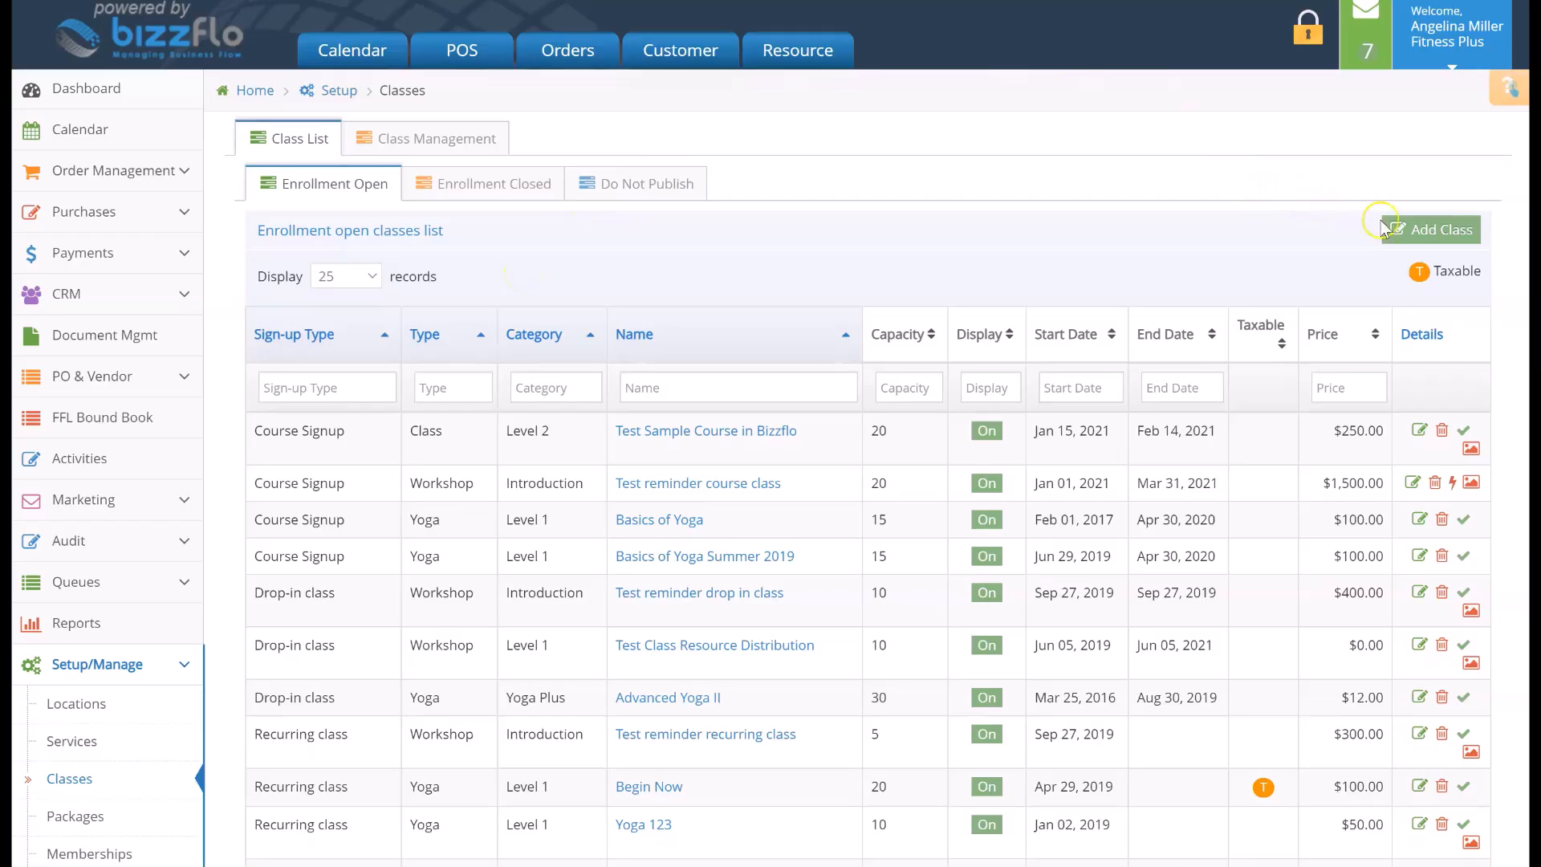
left_click(1454, 228)
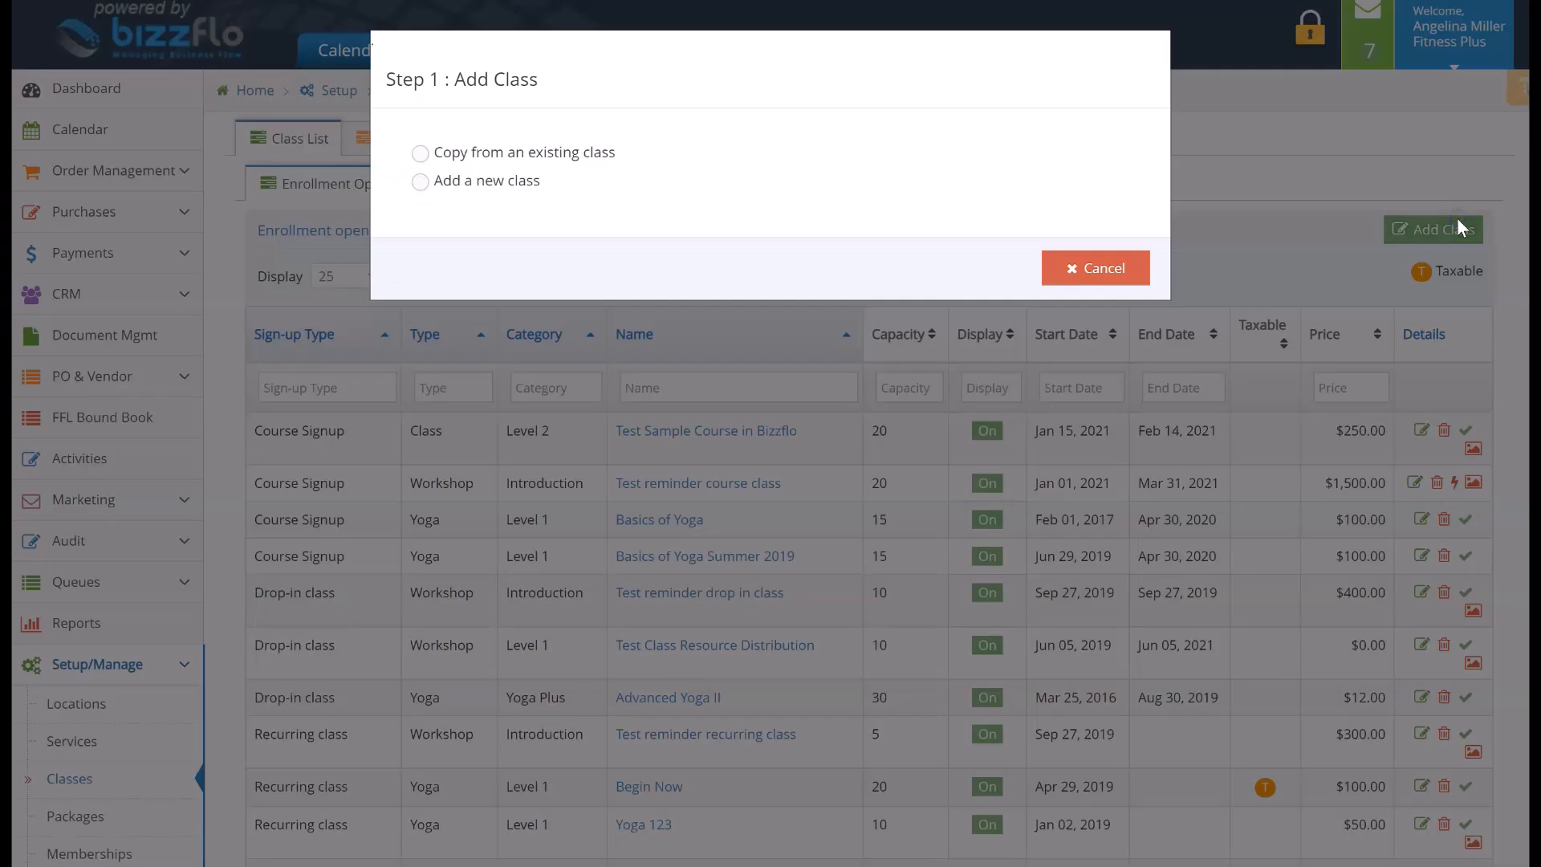
left_click(594, 154)
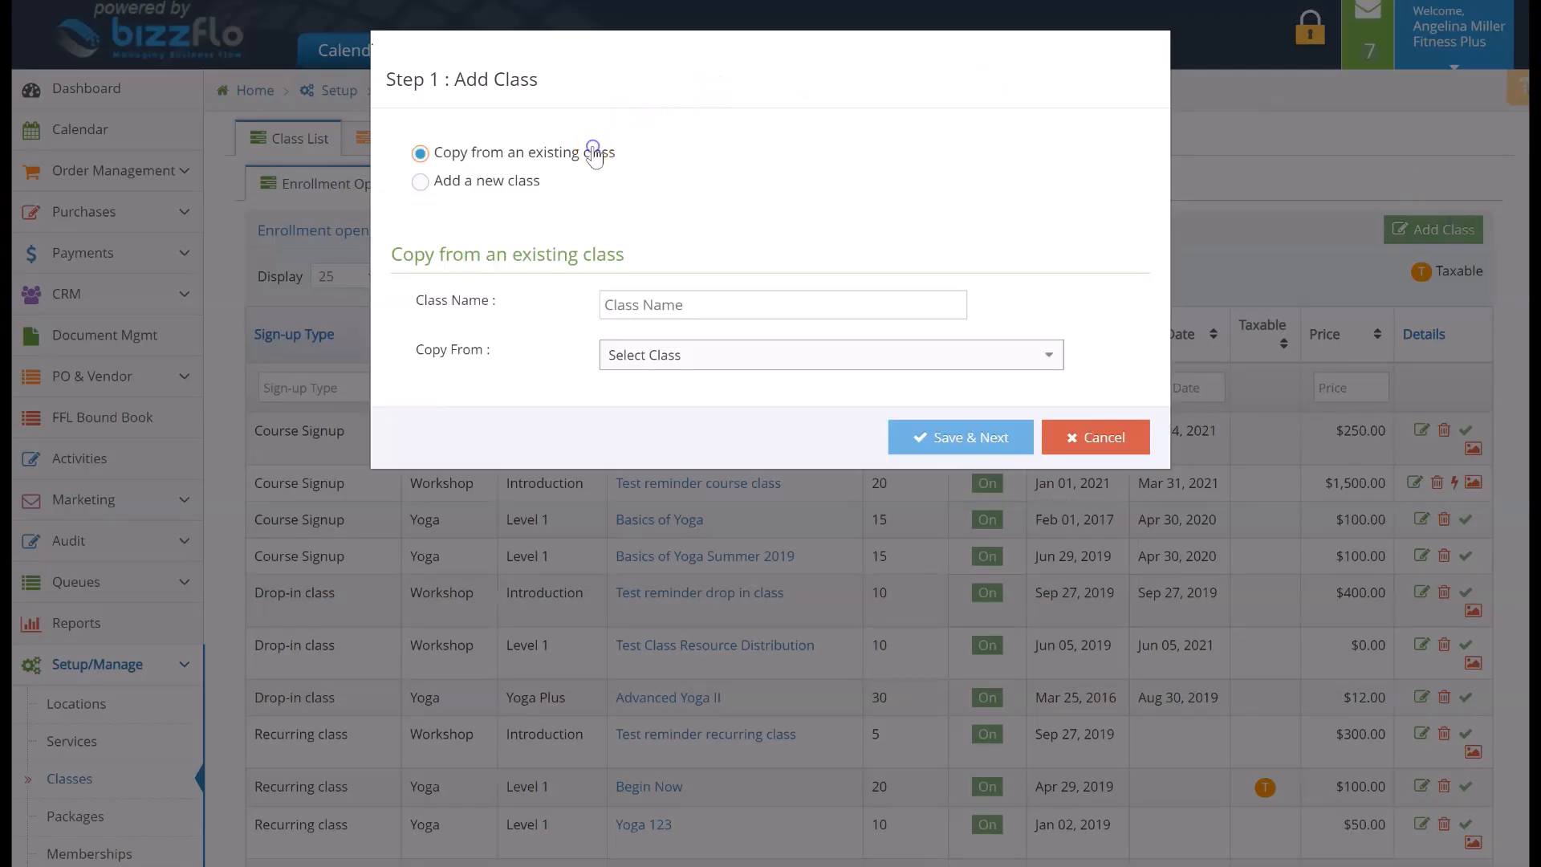
left_click(454, 183)
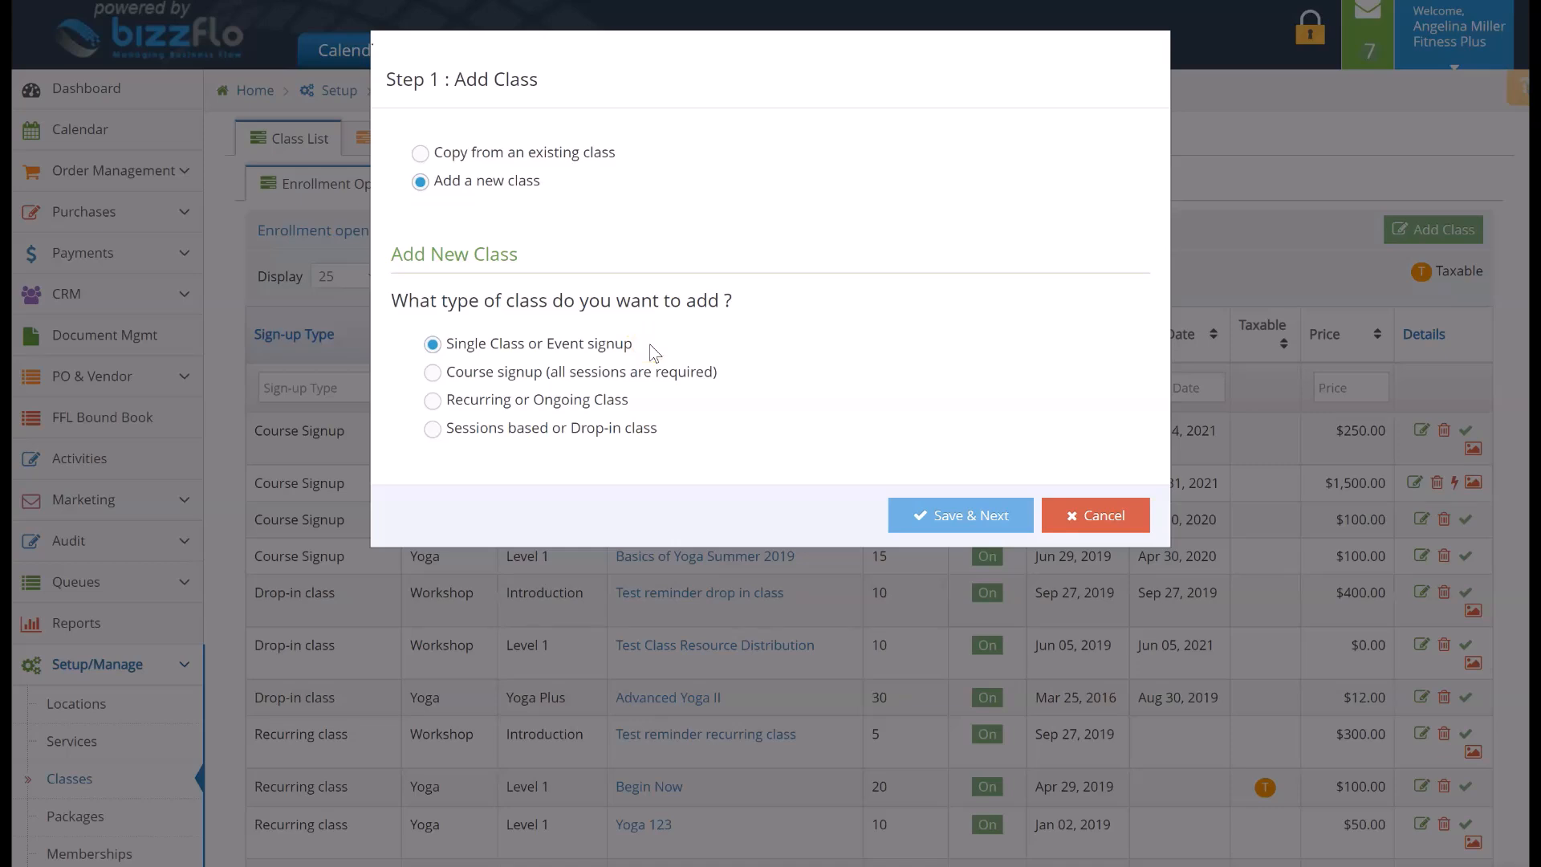
left_click(906, 515)
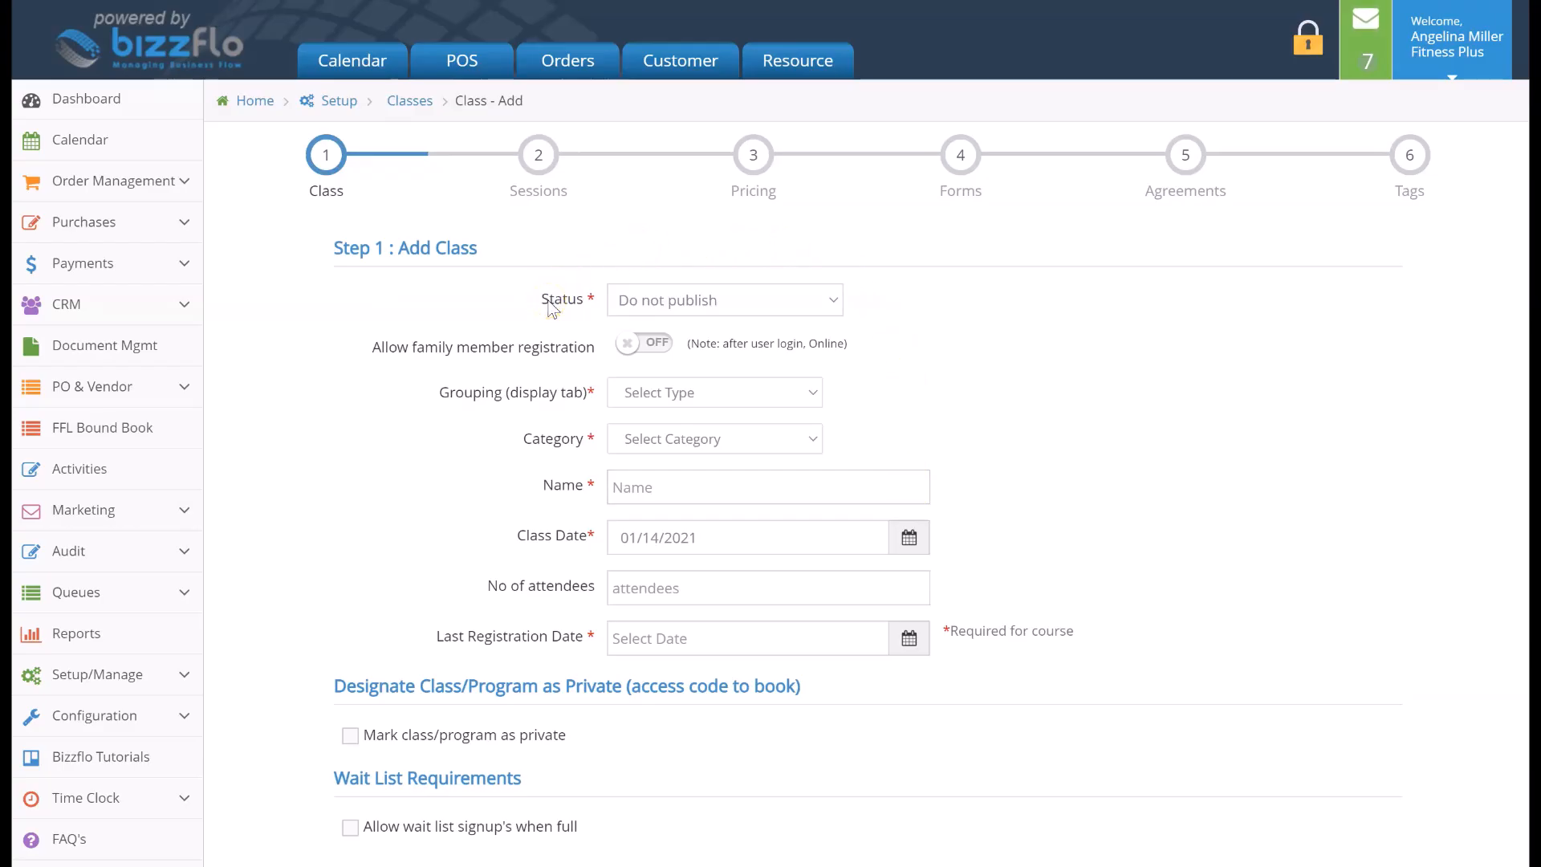
Step: Set the class status to Enrollment Open and turn on online availability display and family member registration
left_click(634, 303)
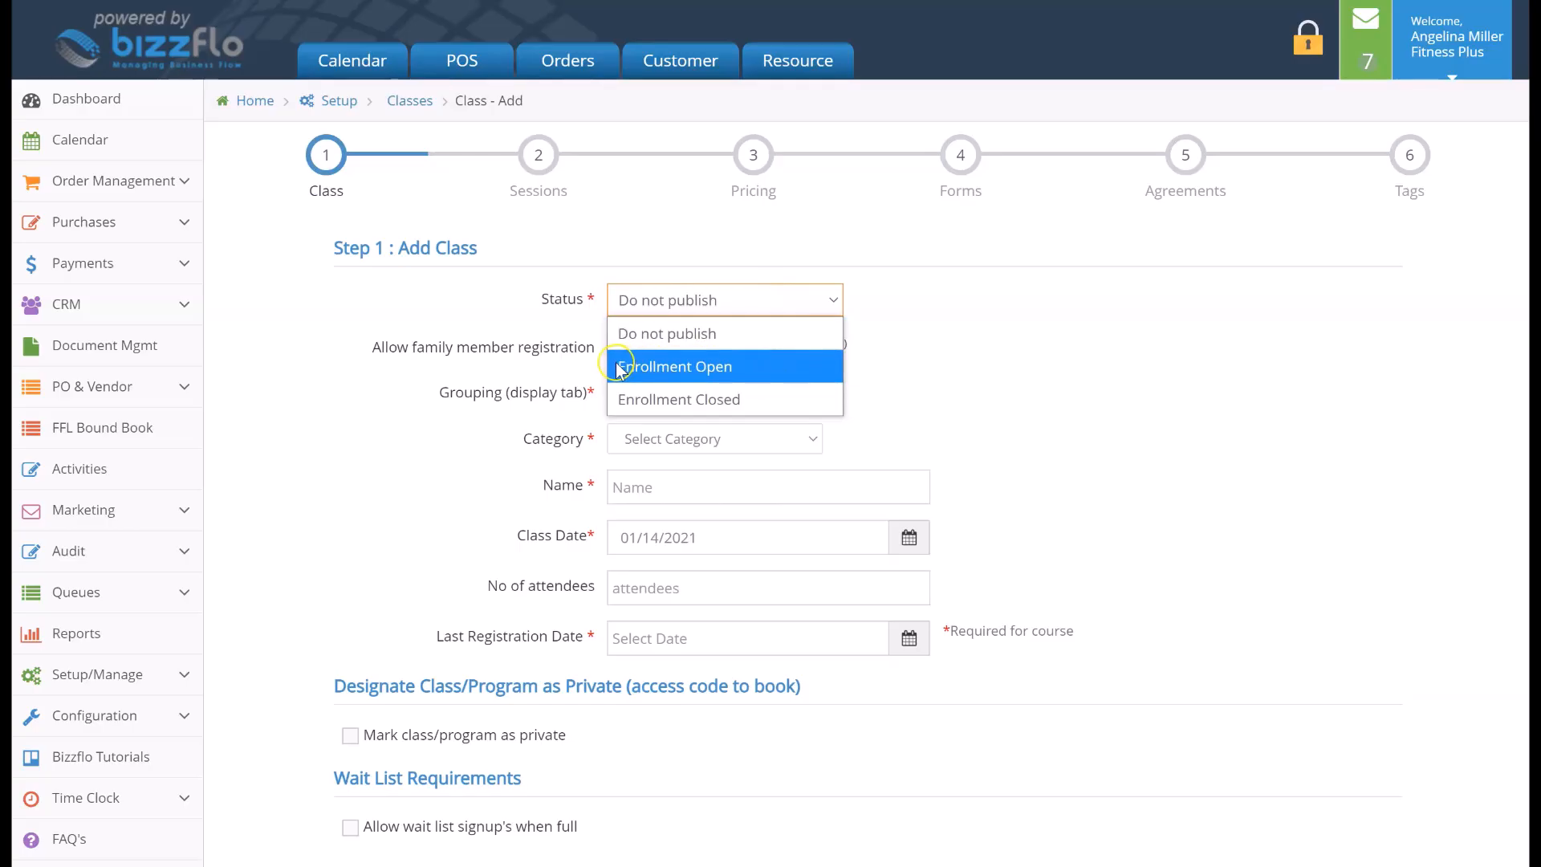
left_click(620, 399)
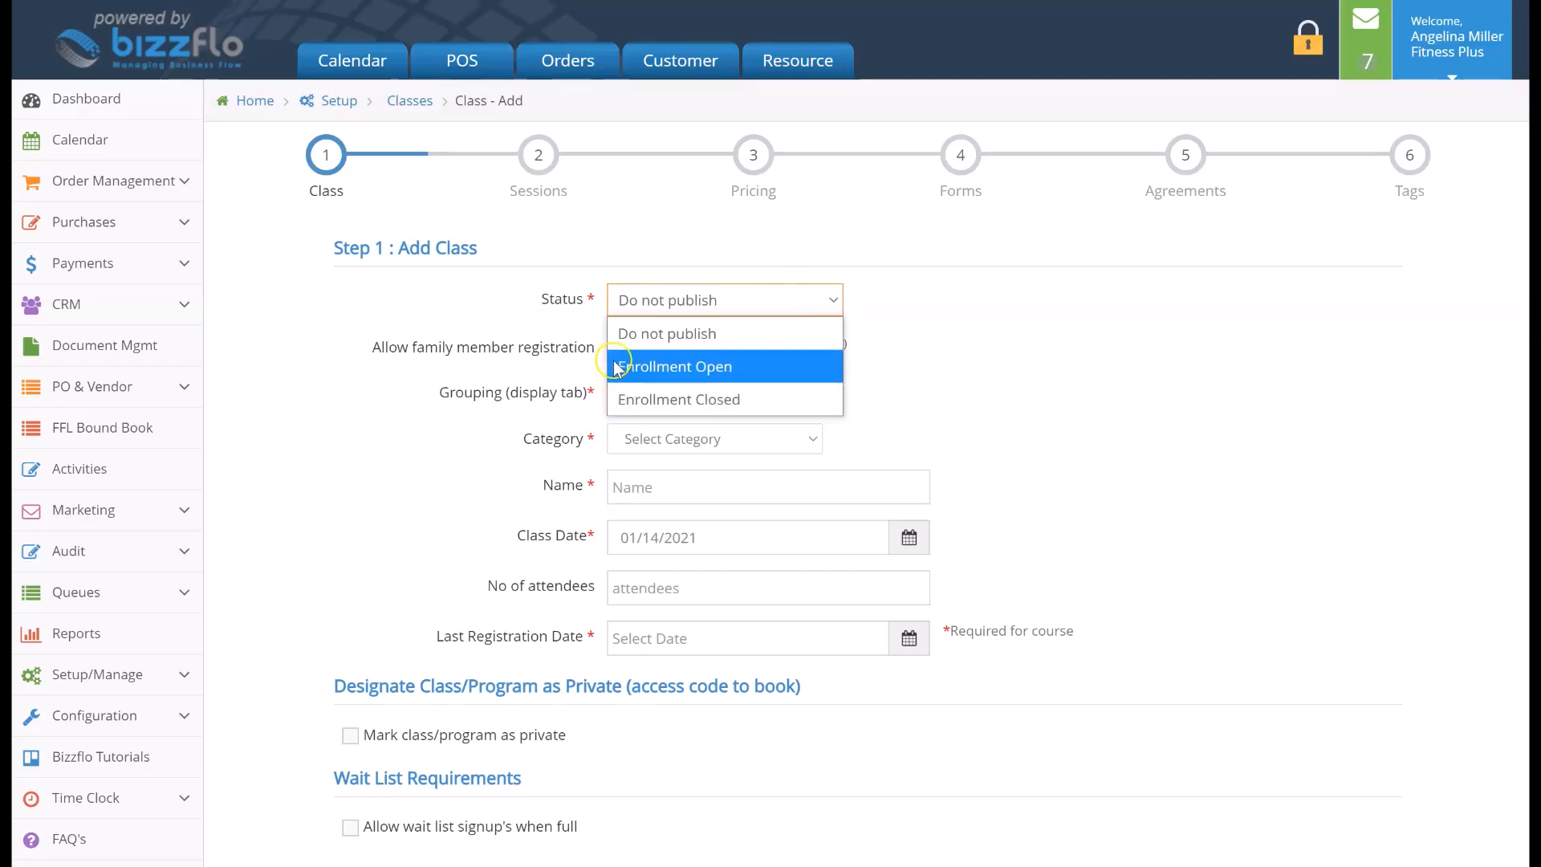
left_click(616, 368)
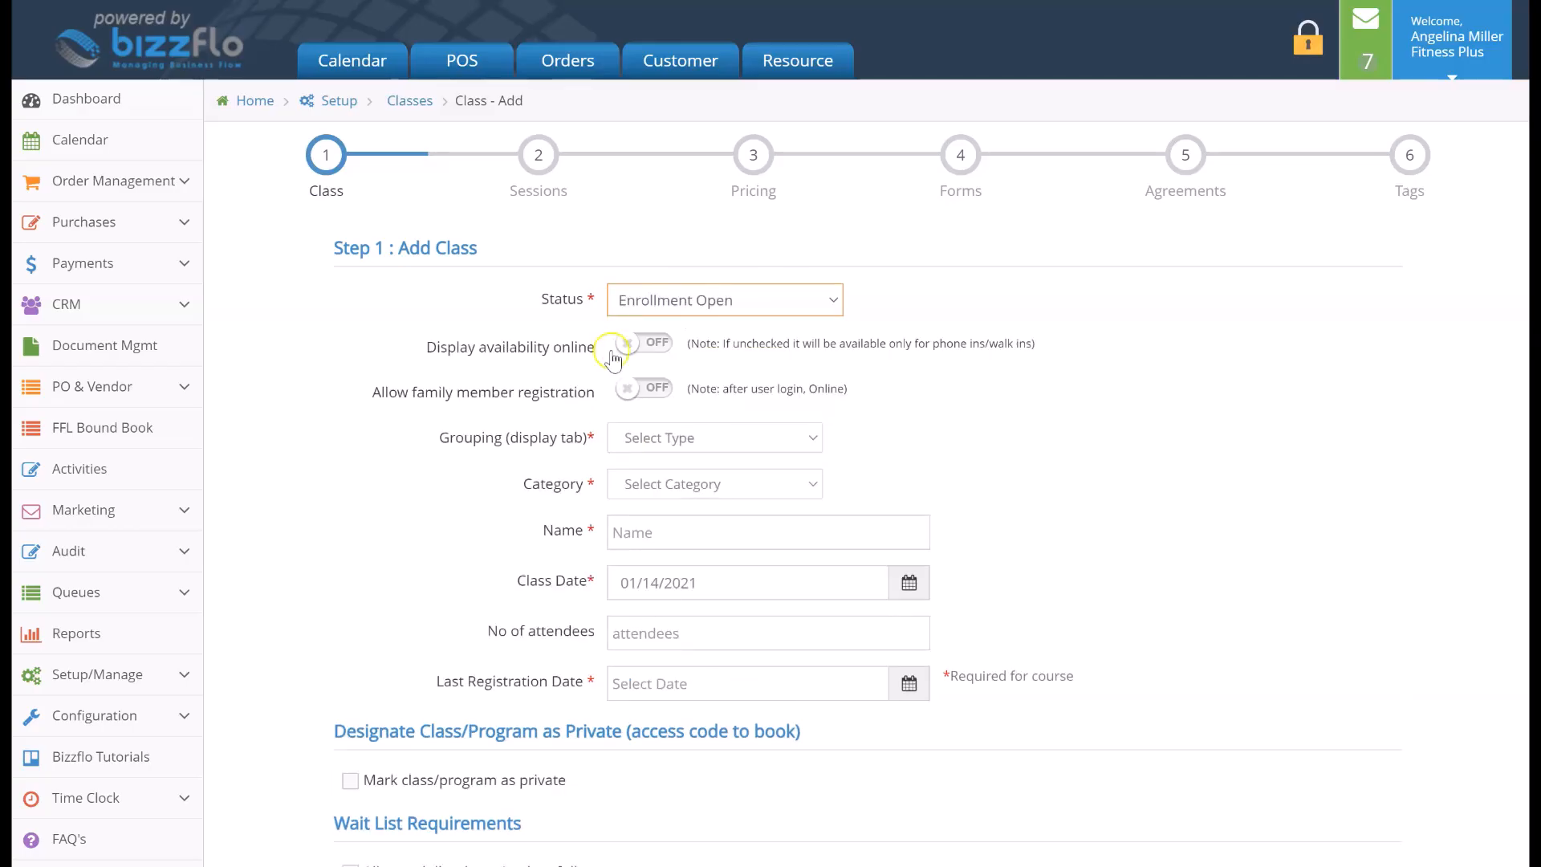
scroll(611, 352, "down", 1)
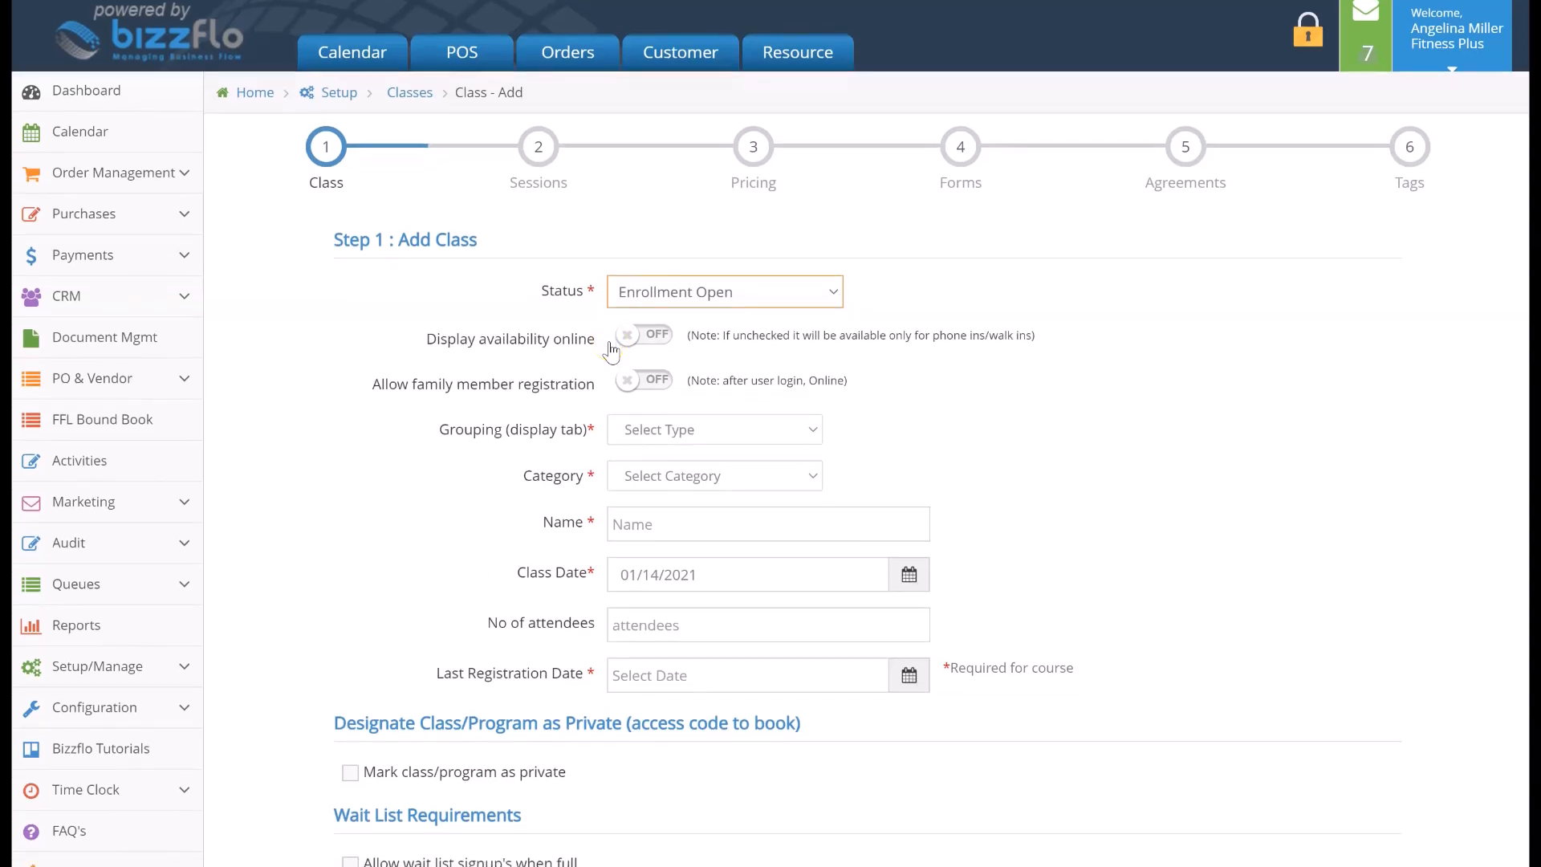
left_click(635, 340)
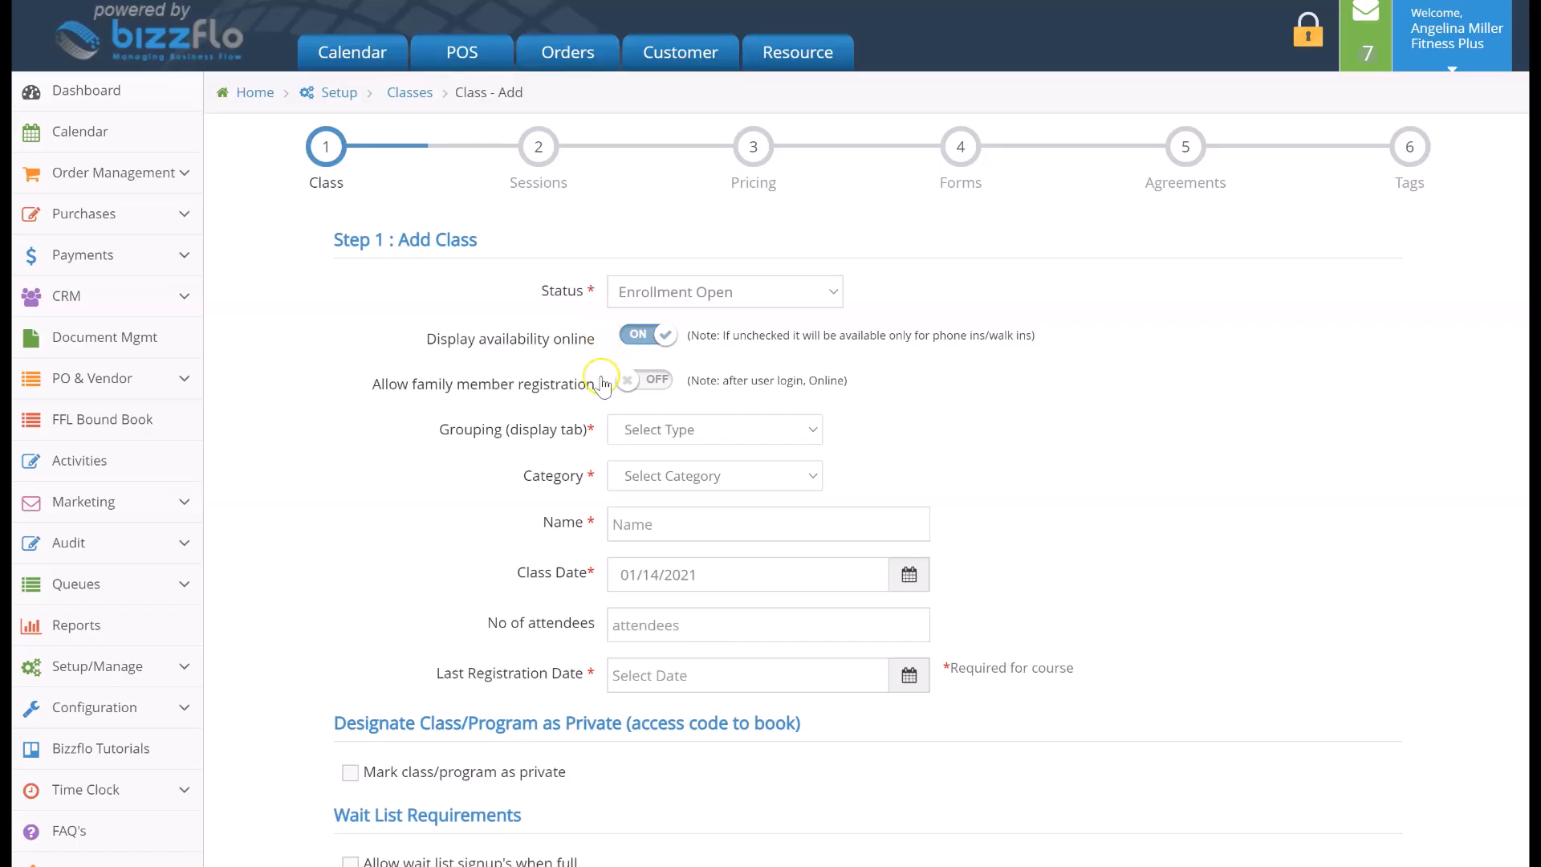
left_click(636, 383)
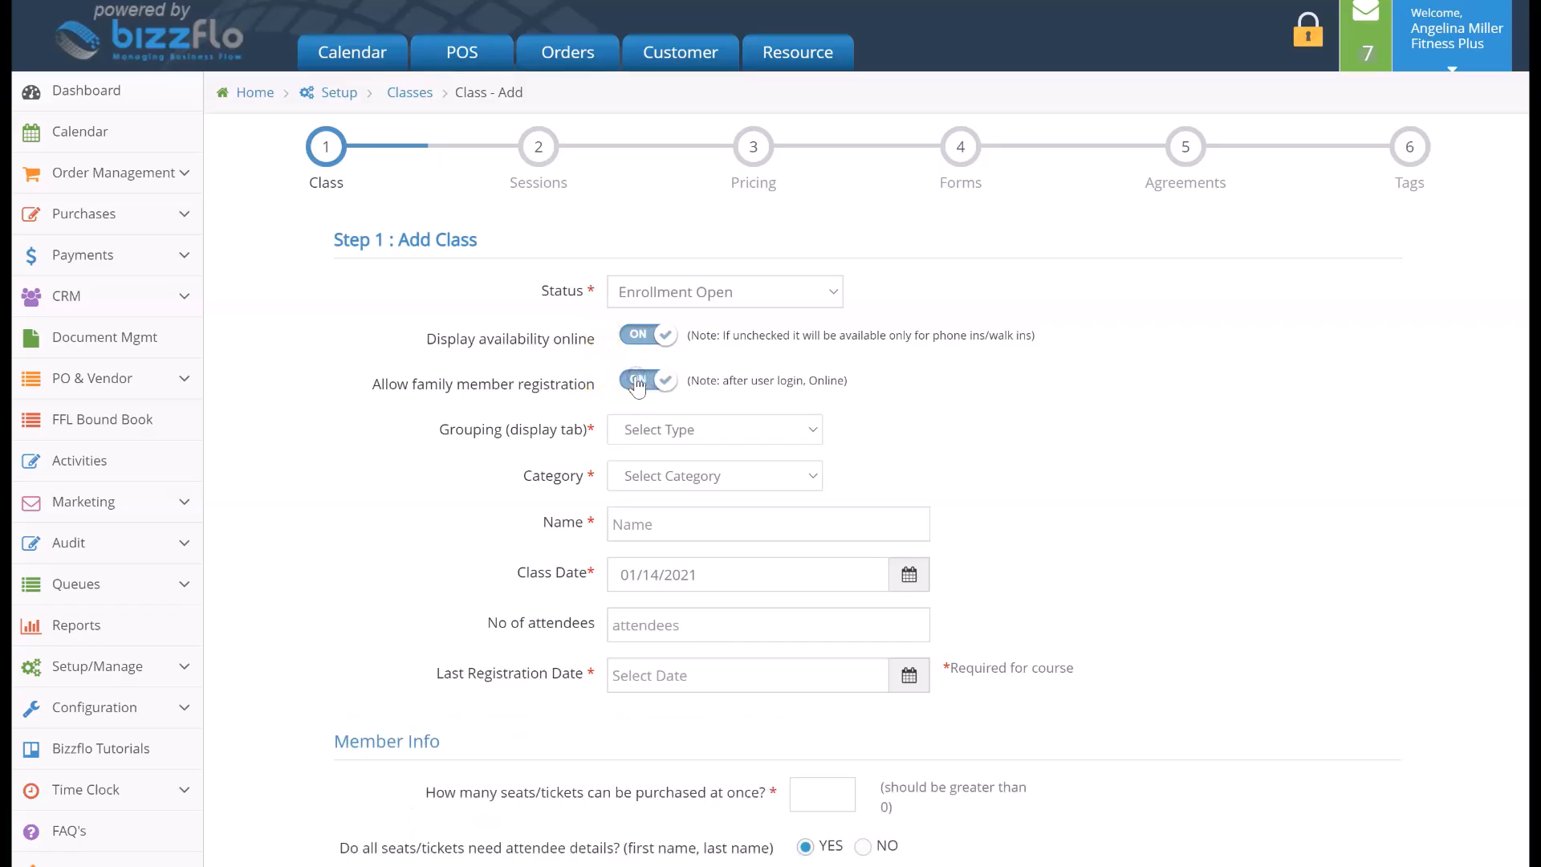
Step: Set the class grouping to Class and its category to Introduction
scroll(638, 386, "down", 2)
scroll(639, 386, "down", 1)
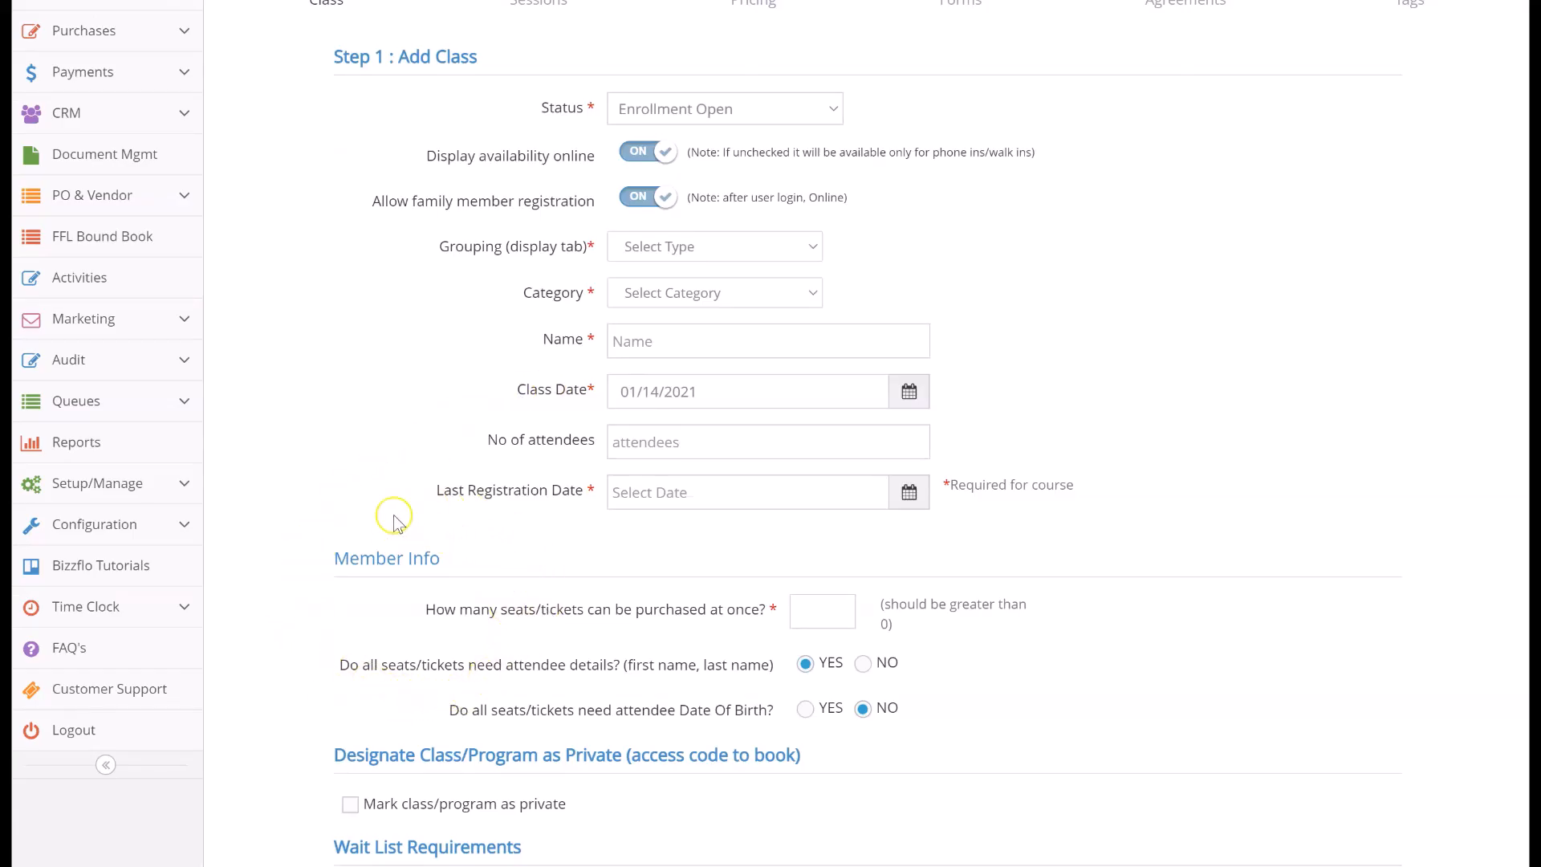
left_click(660, 248)
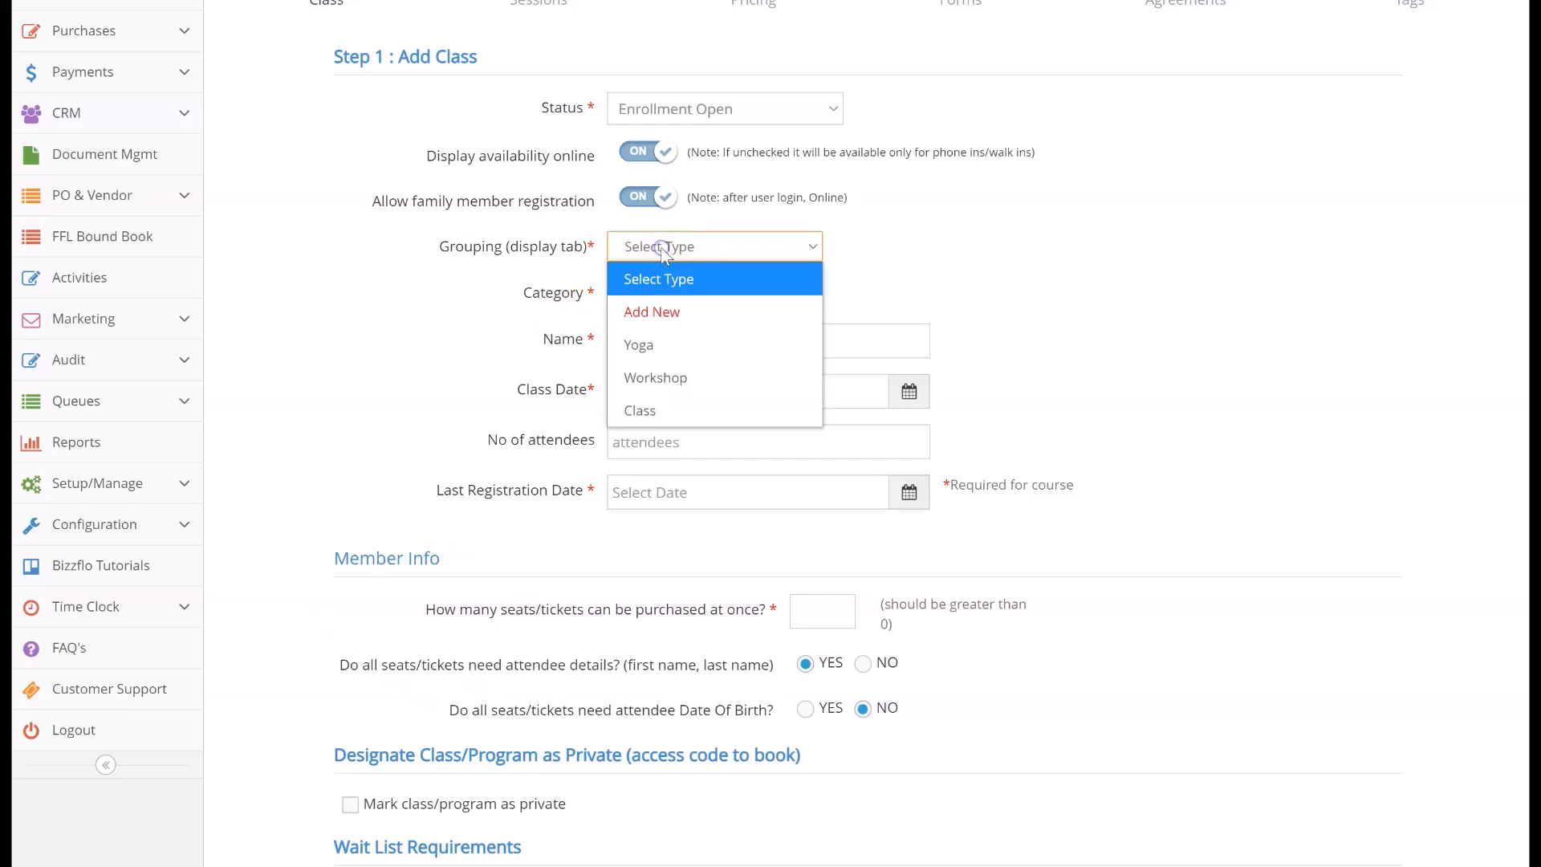
left_click(656, 410)
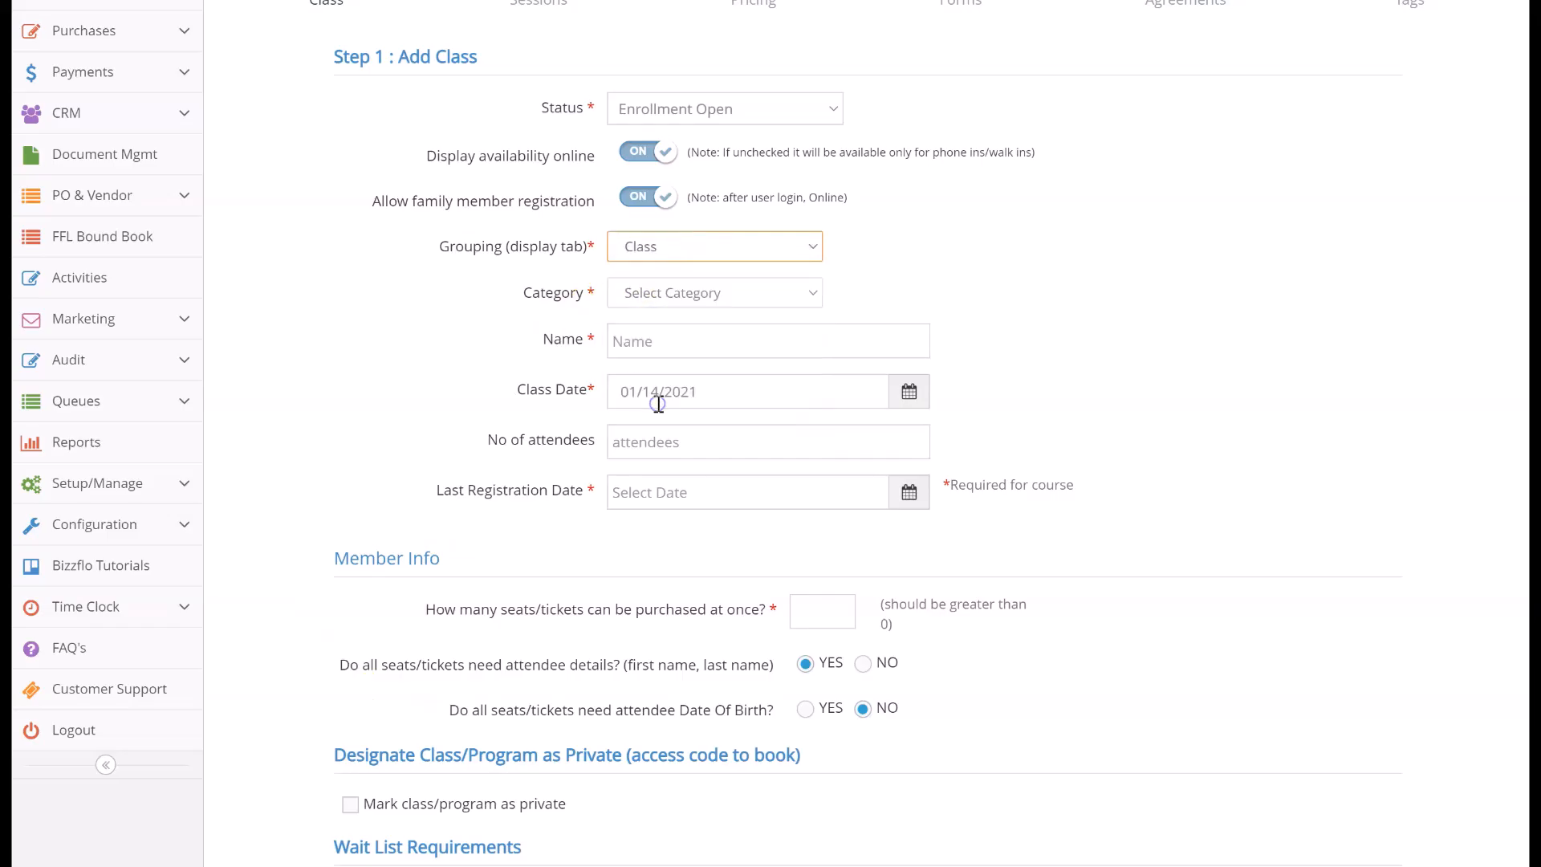
left_click(649, 296)
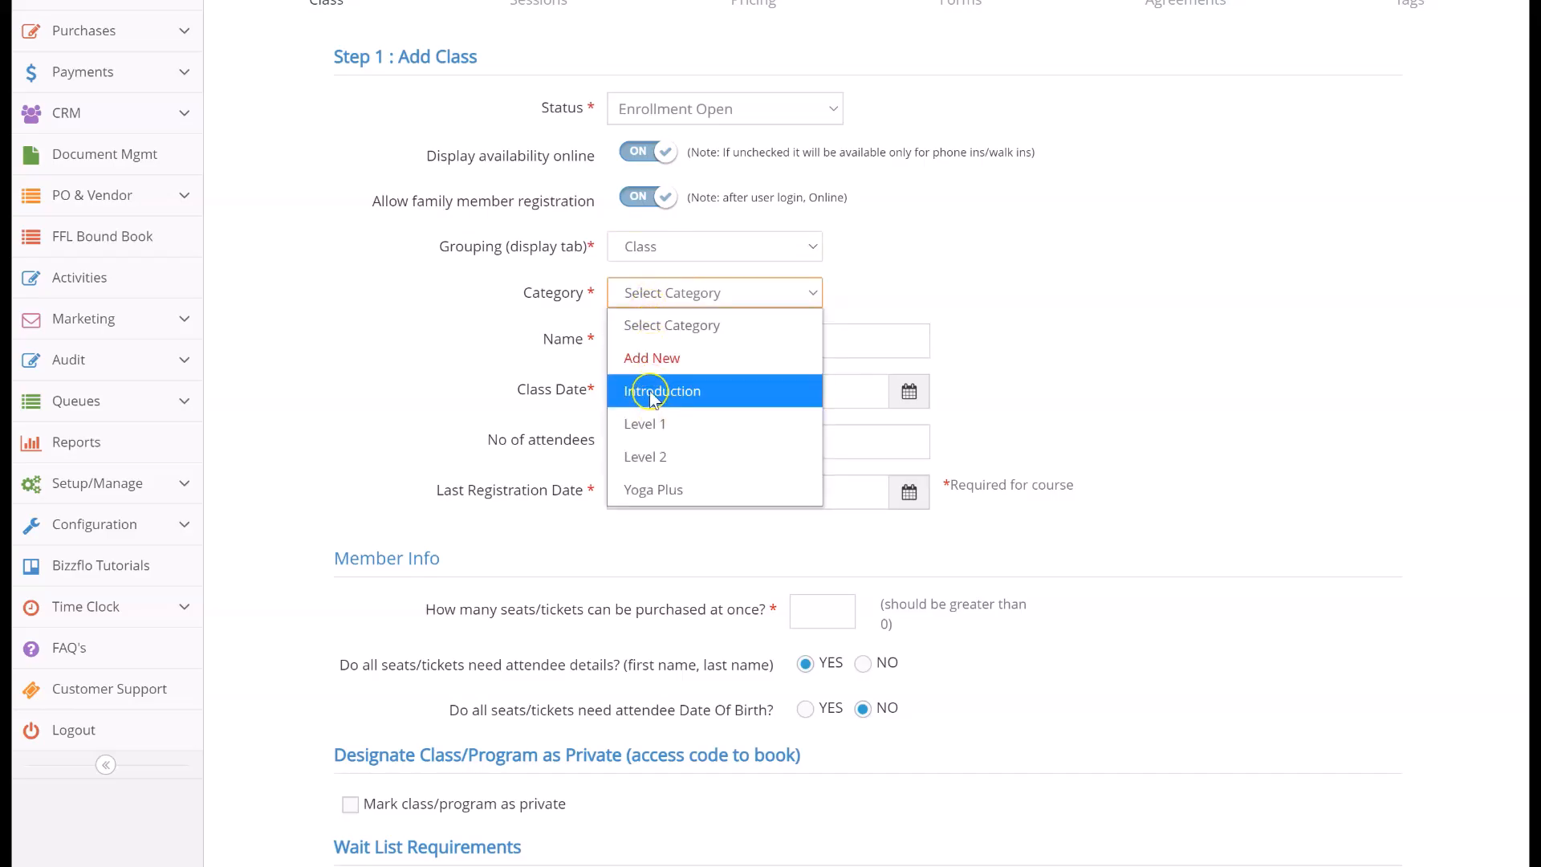
left_click(652, 394)
Step: Name the class "Yoga Class - January 18" and set the class date to 01/18/2021
left_click(645, 347)
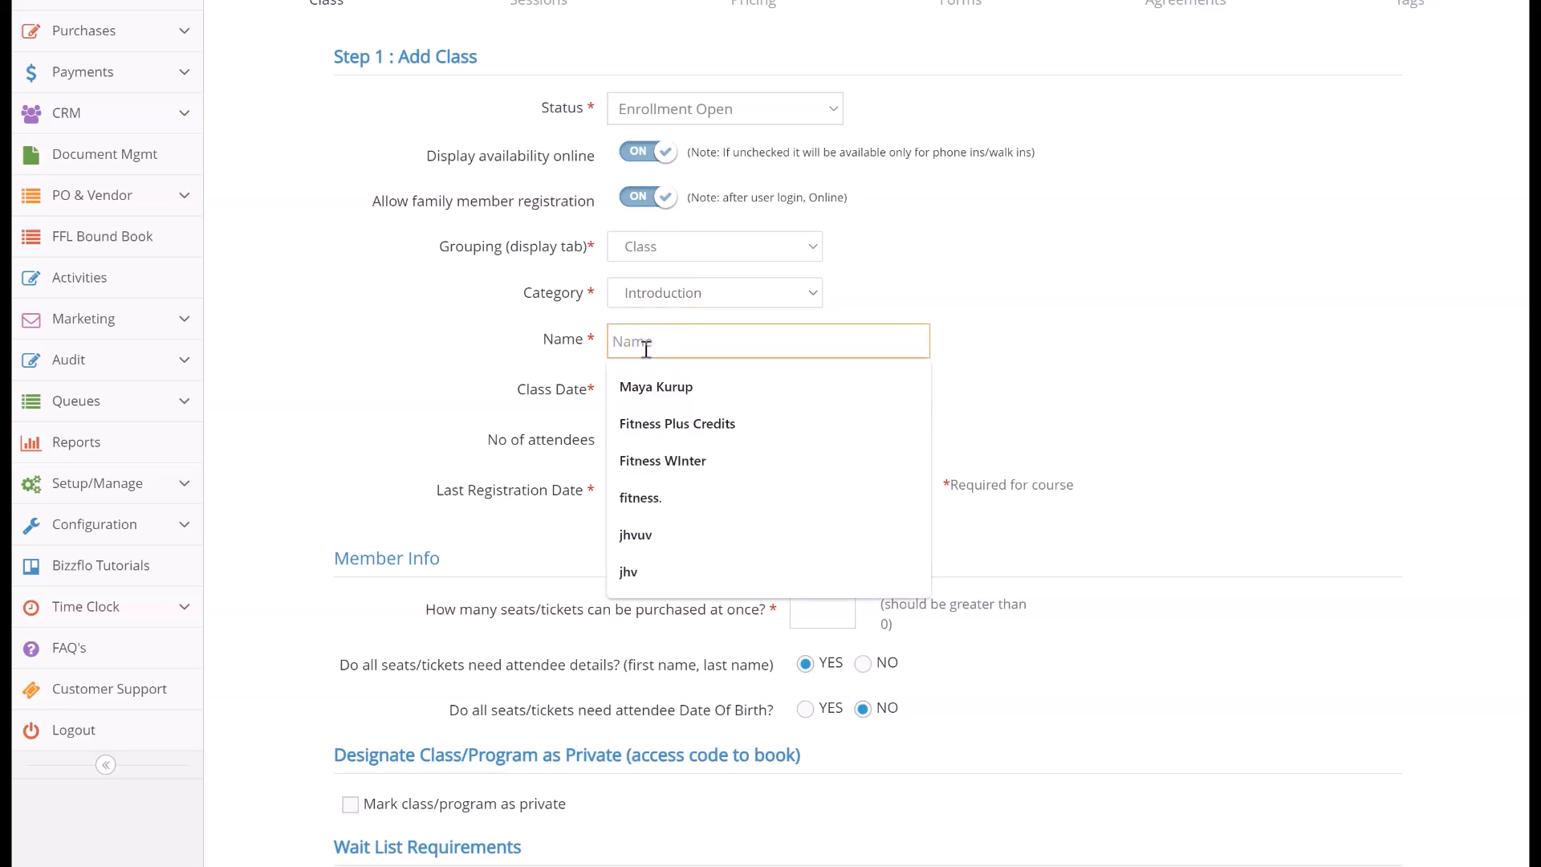
type("Yoga Class - January 18")
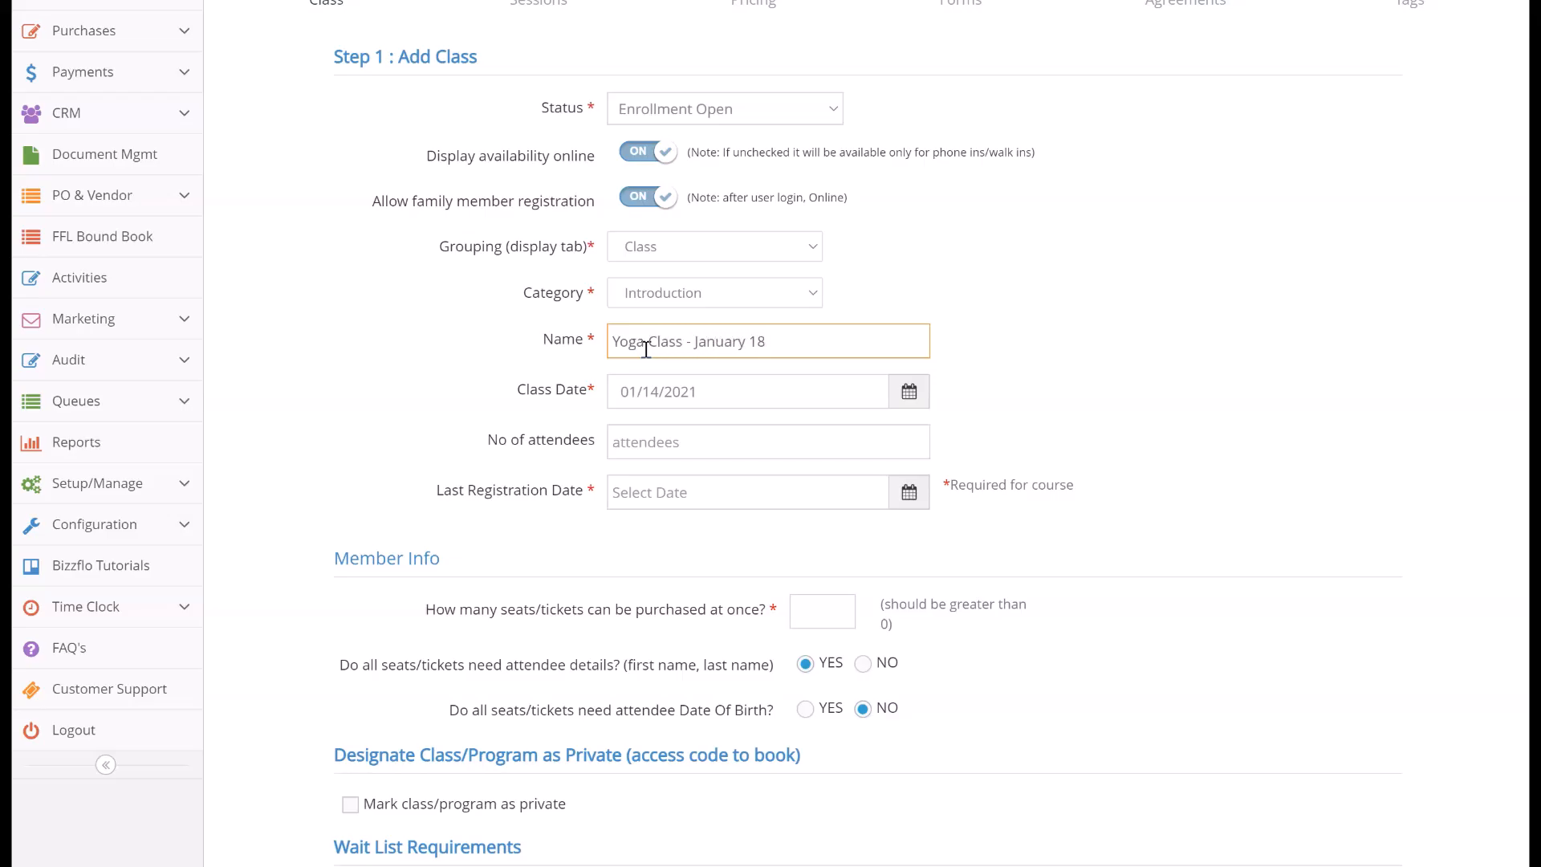
left_click(644, 393)
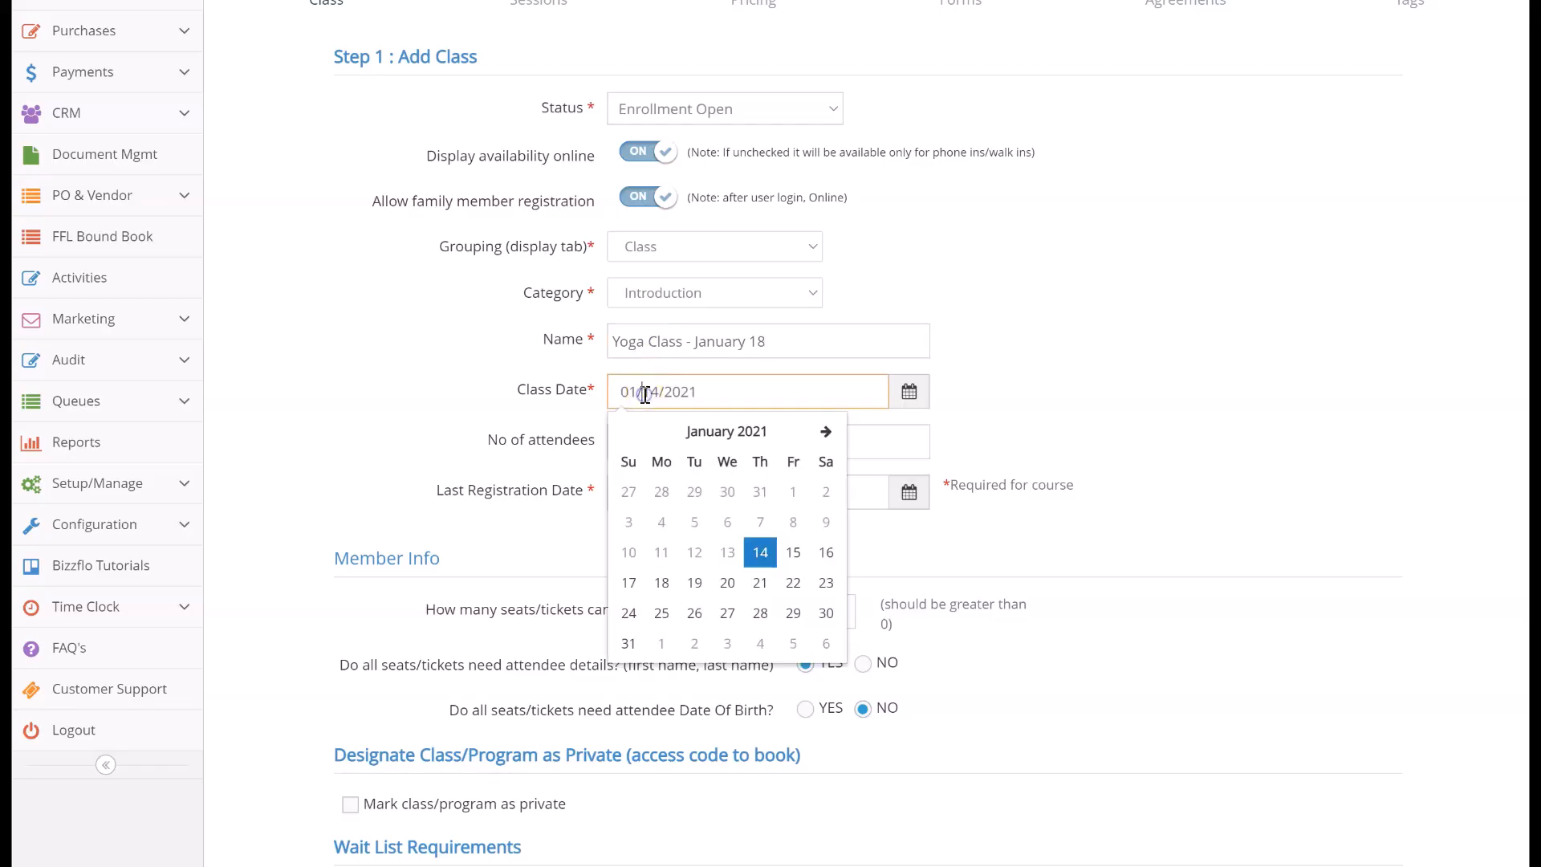
left_click(663, 584)
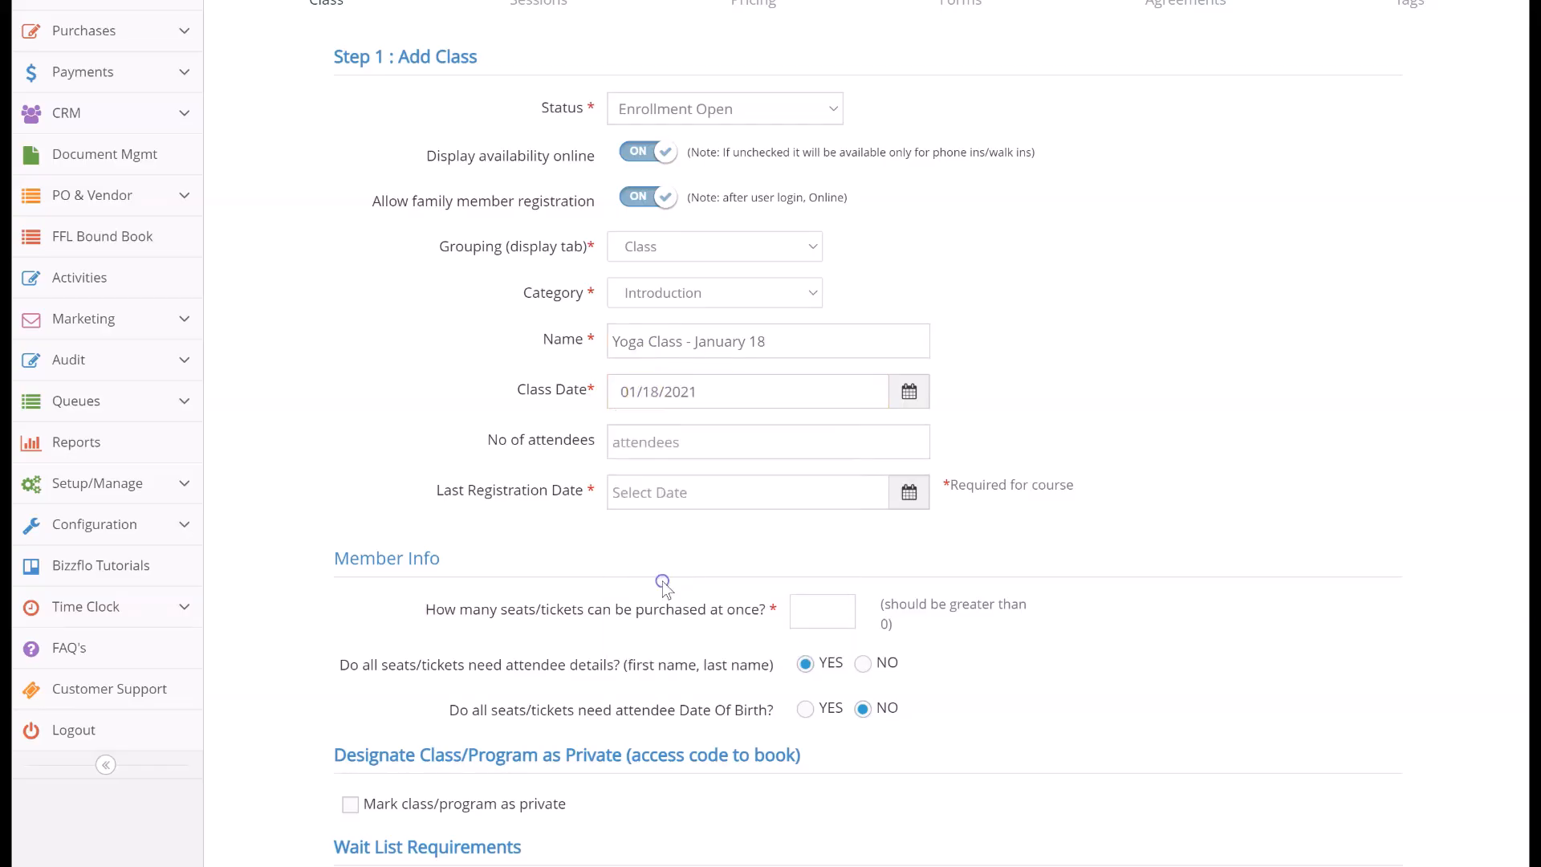
Step: Set the number of attendees to 50 and the last registration date to 01/17/2021
left_click(656, 448)
type("50")
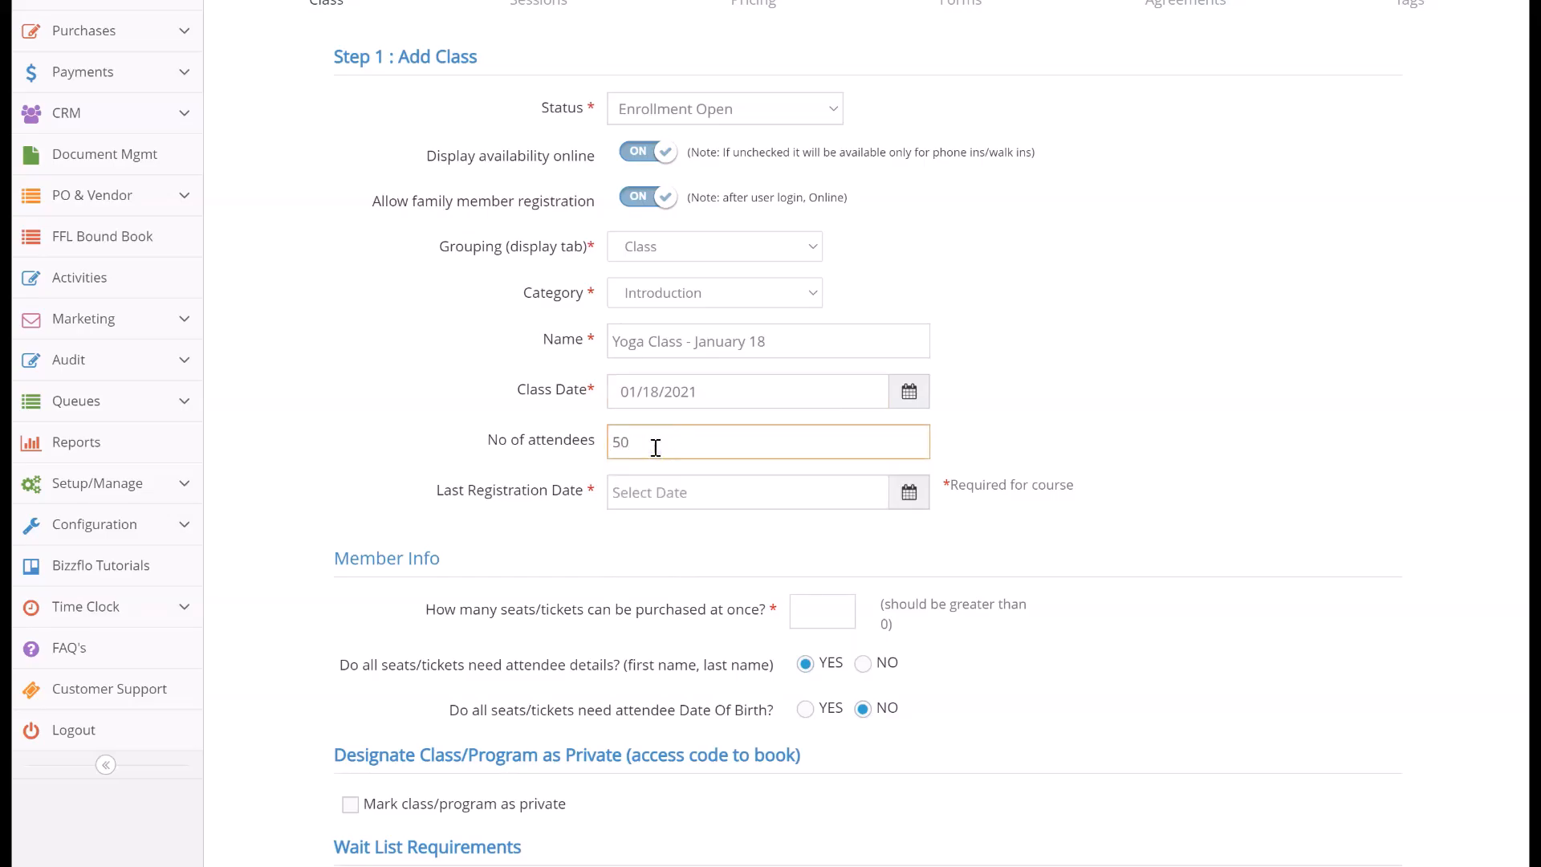
left_click(663, 491)
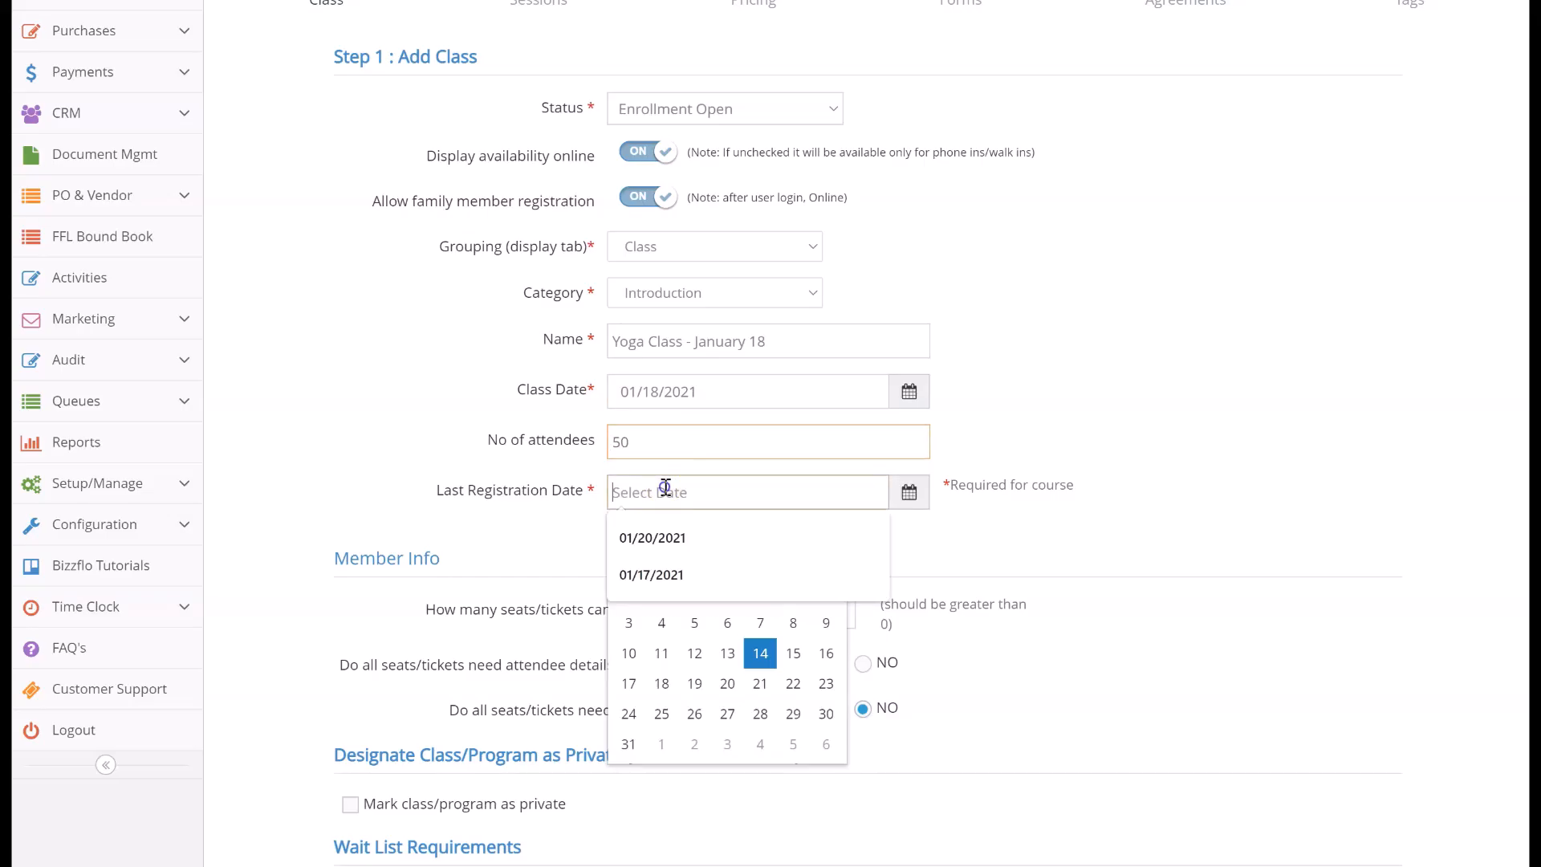
left_click(628, 683)
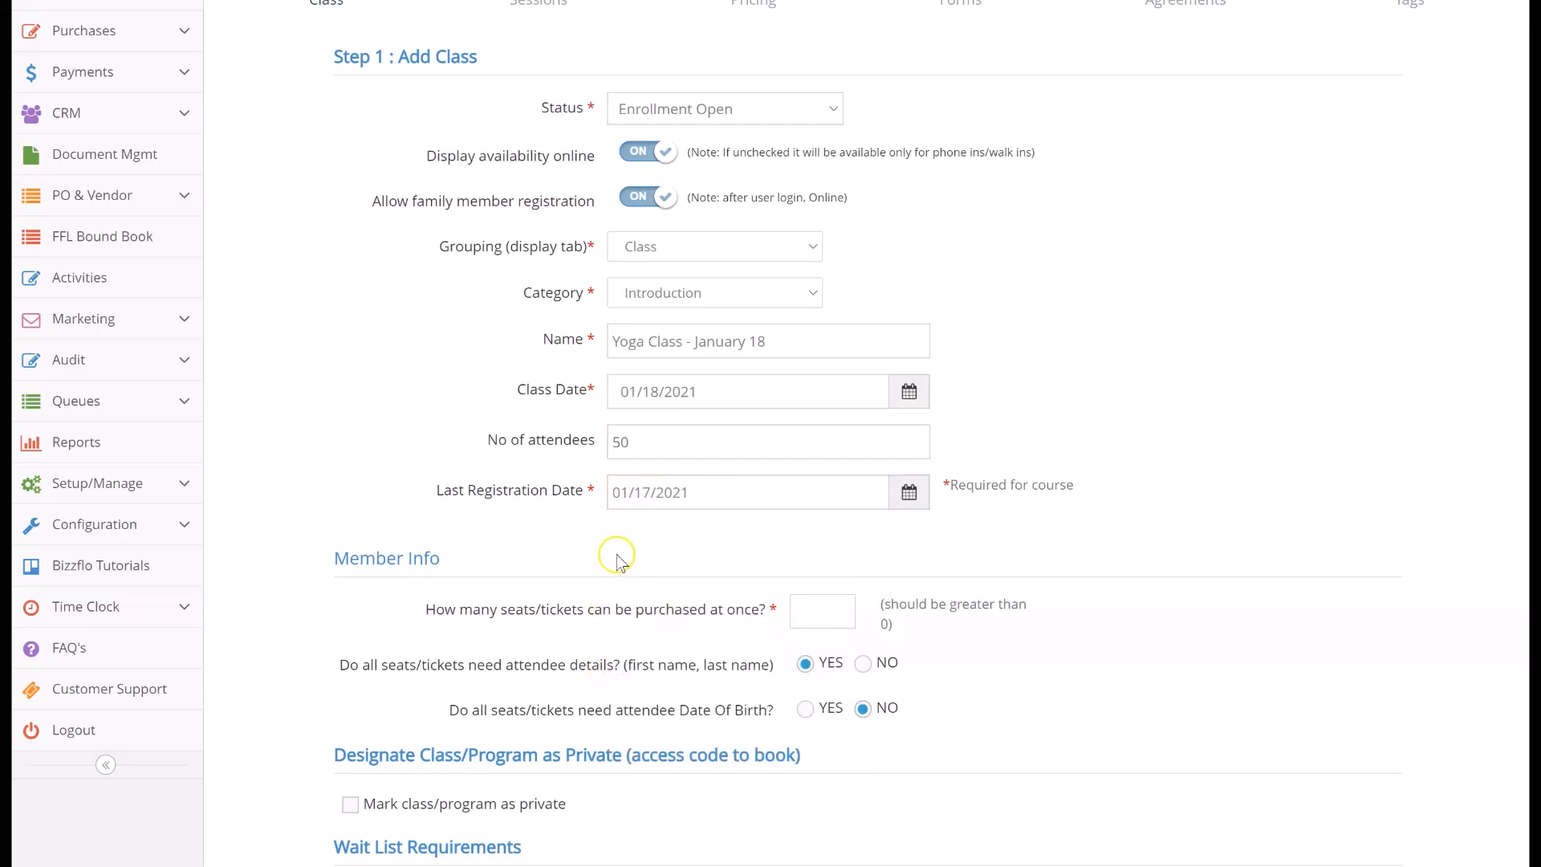
Step: Set the number of seats/tickets that can be purchased at once to 3
scroll(618, 559, "down", 3)
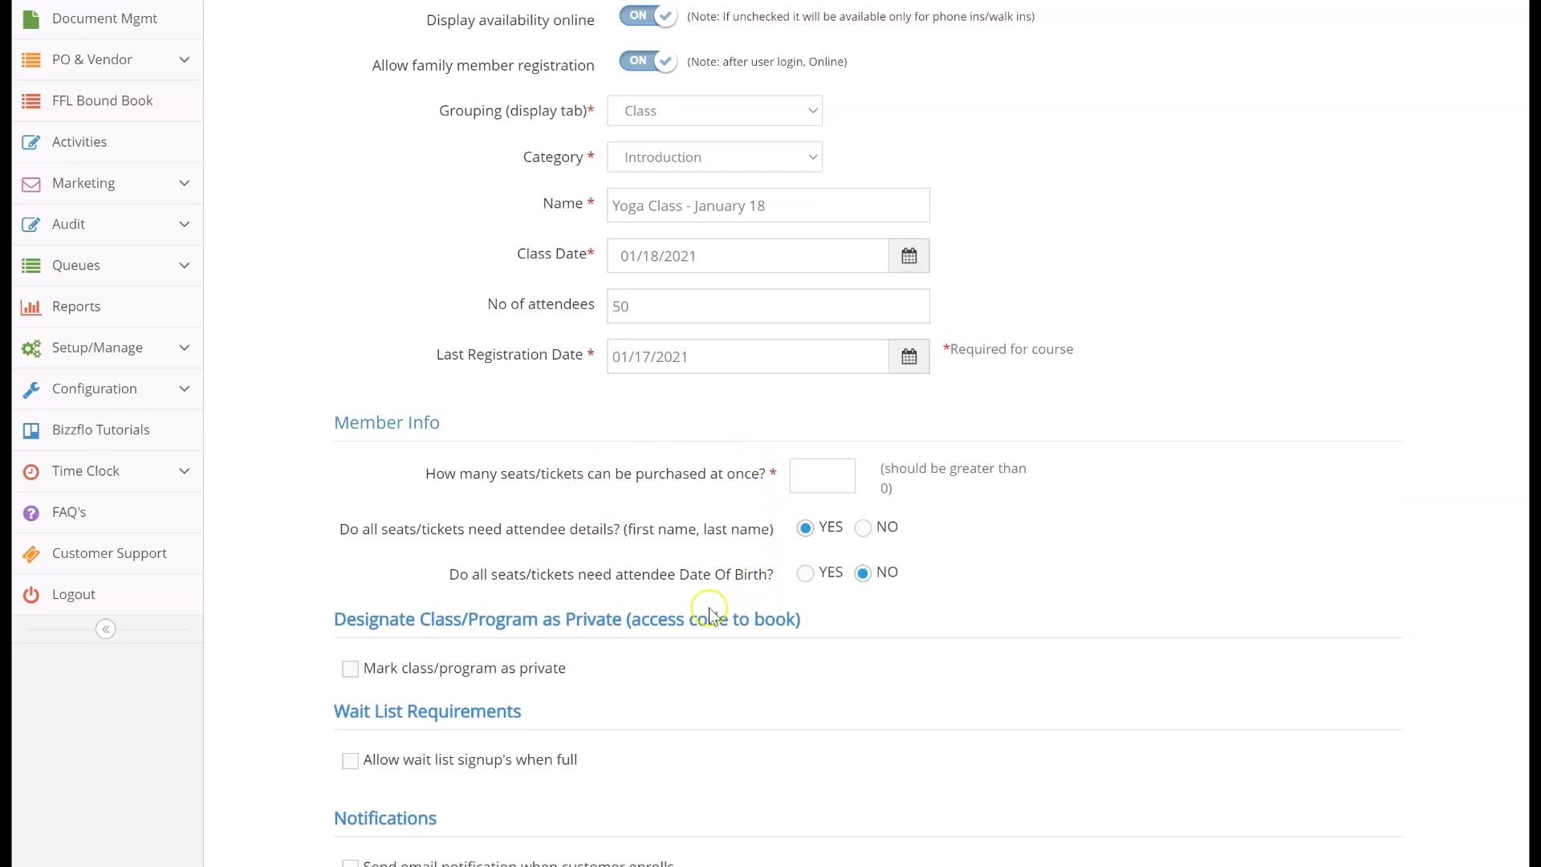
left_click(803, 466)
left_click(806, 468)
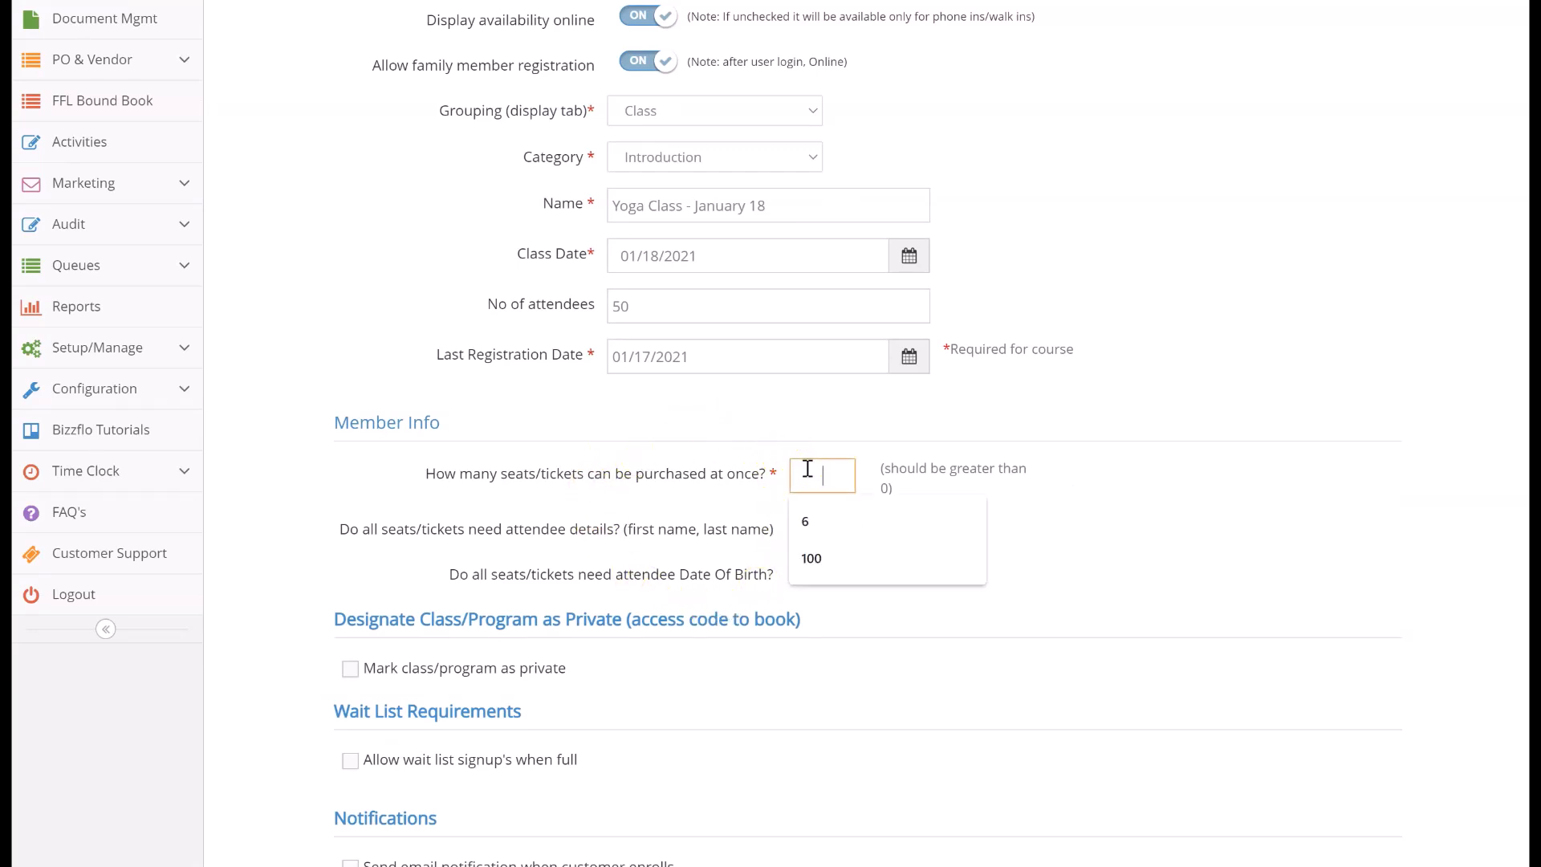
type("3")
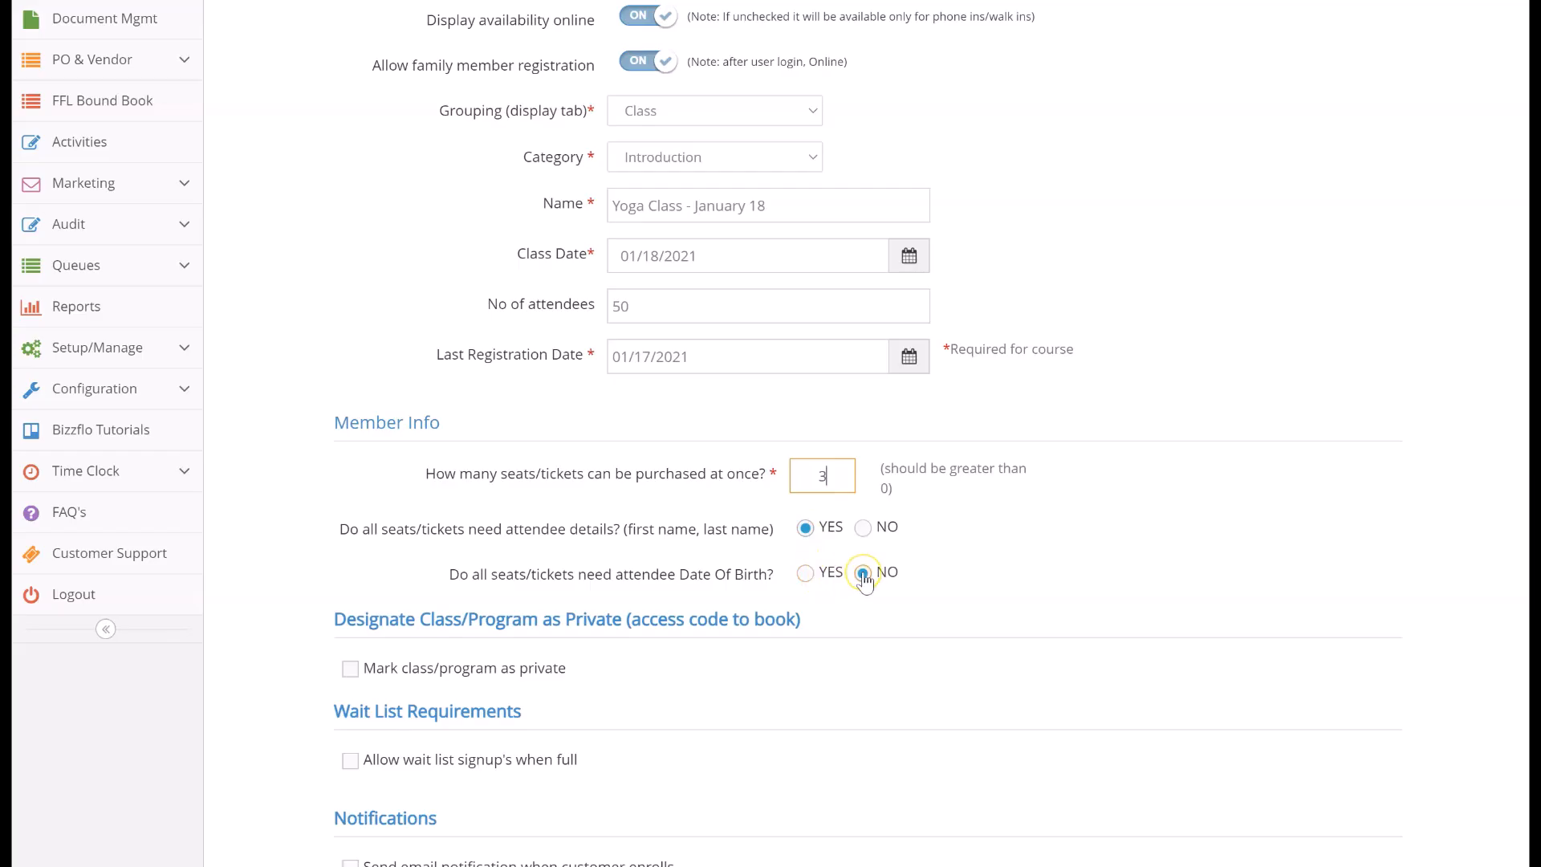
scroll(864, 579, "down", 3)
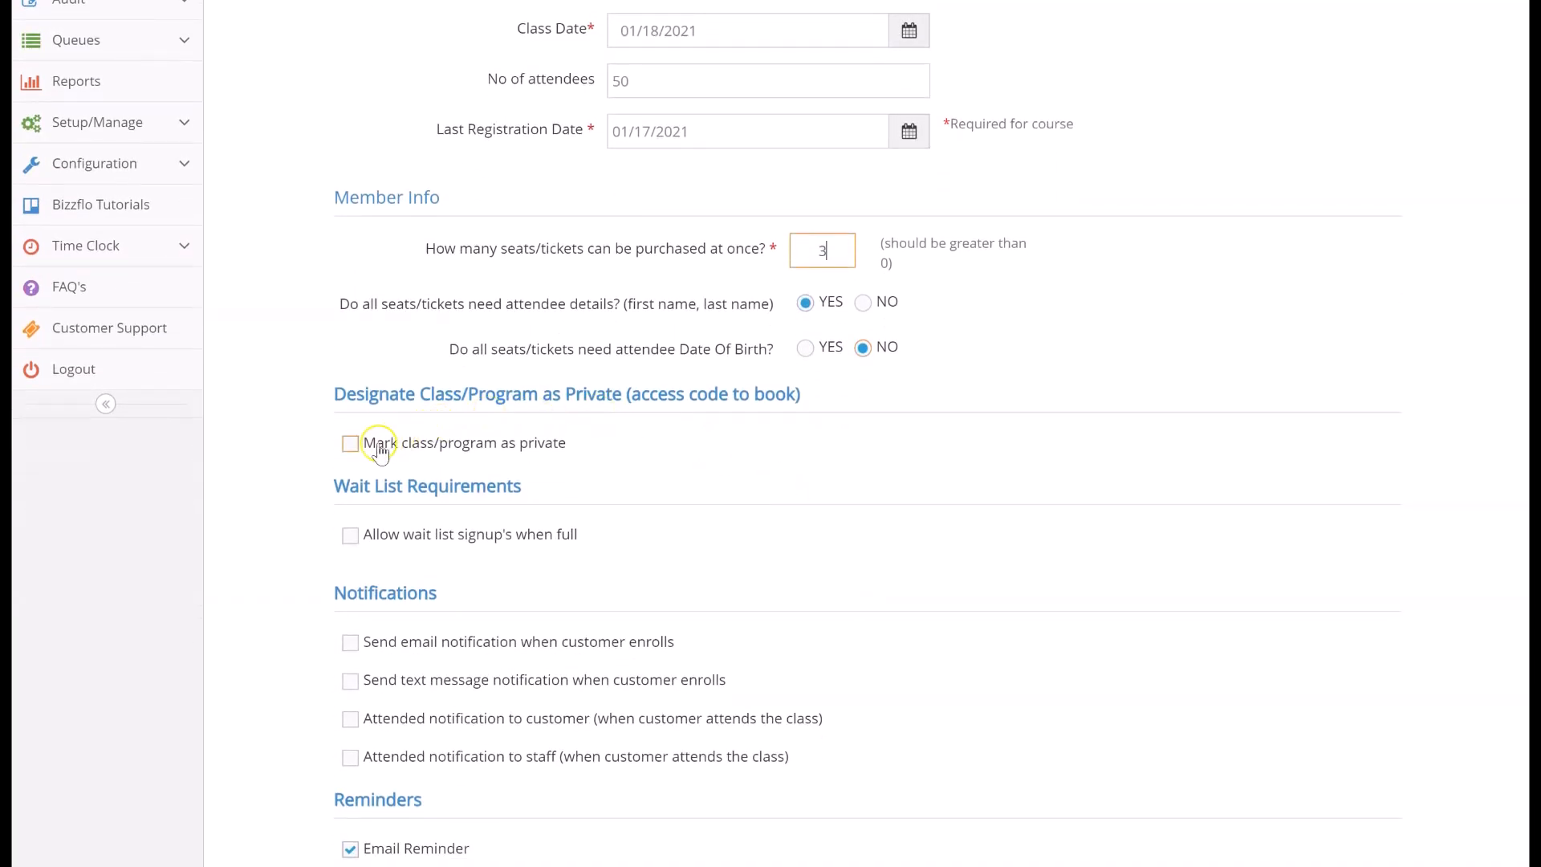
left_click(351, 444)
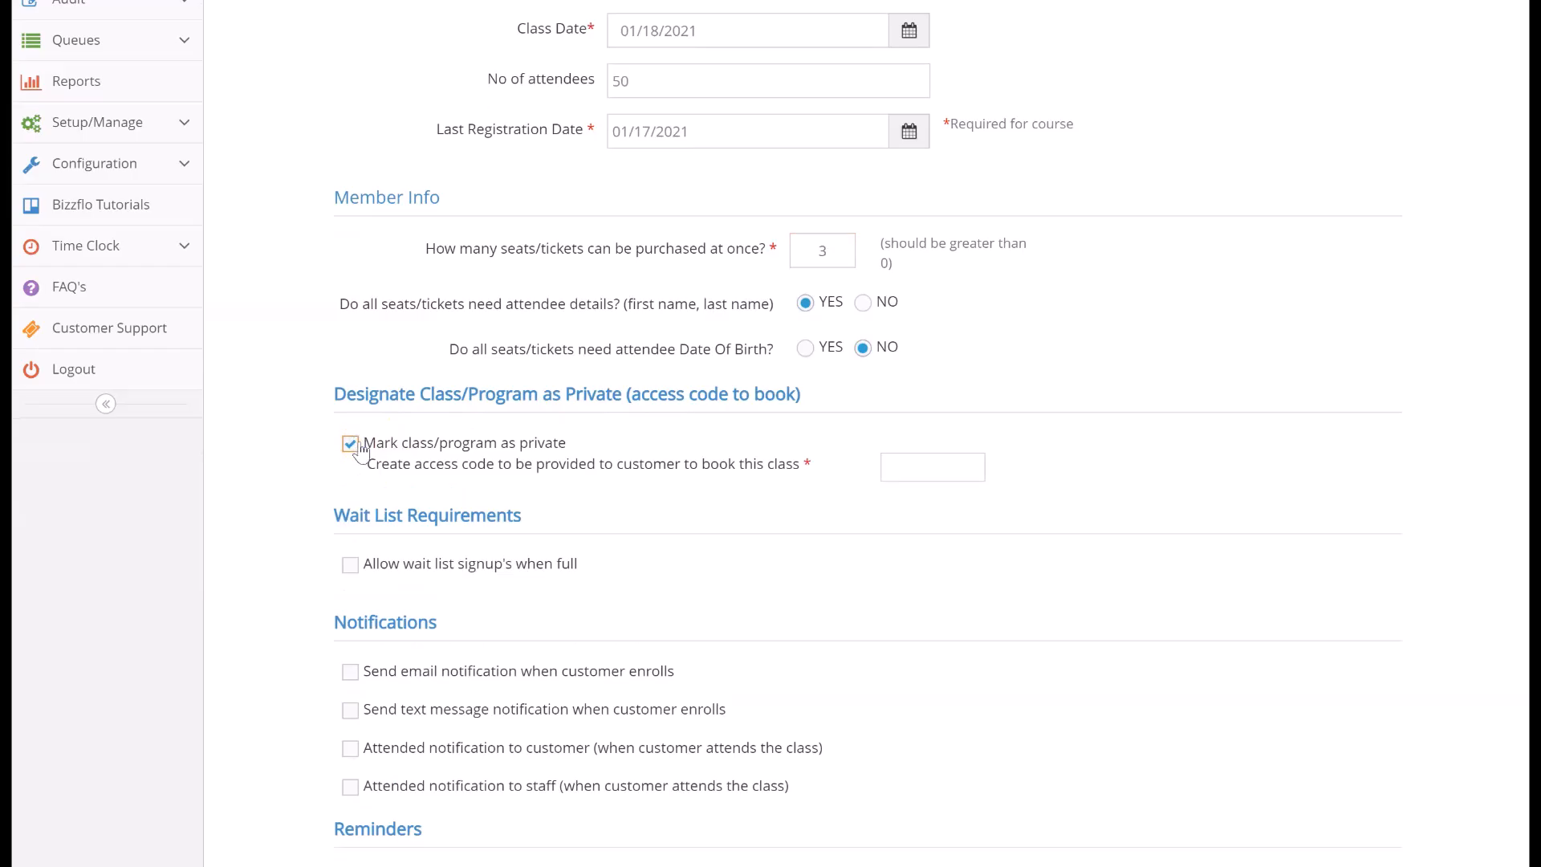
left_click(901, 467)
left_click(352, 446)
Step: Allow wait list signups when the class is full, with a wait list limit of 20
left_click(353, 536)
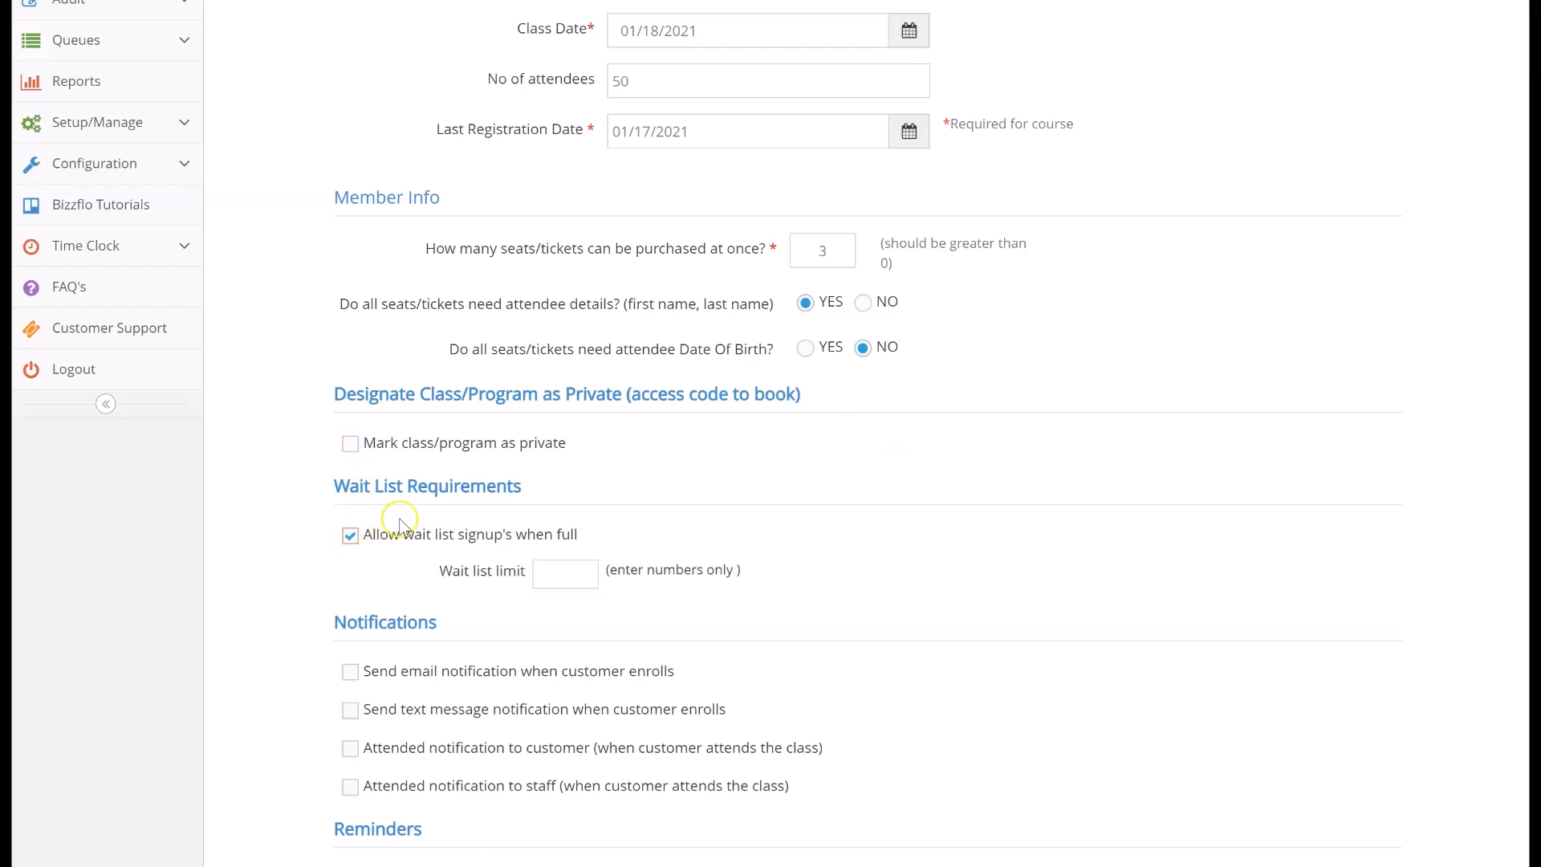
left_click(549, 575)
type("20")
Step: Enter "Yoga Class for Beginners" as the class description
scroll(550, 578, "down", 3)
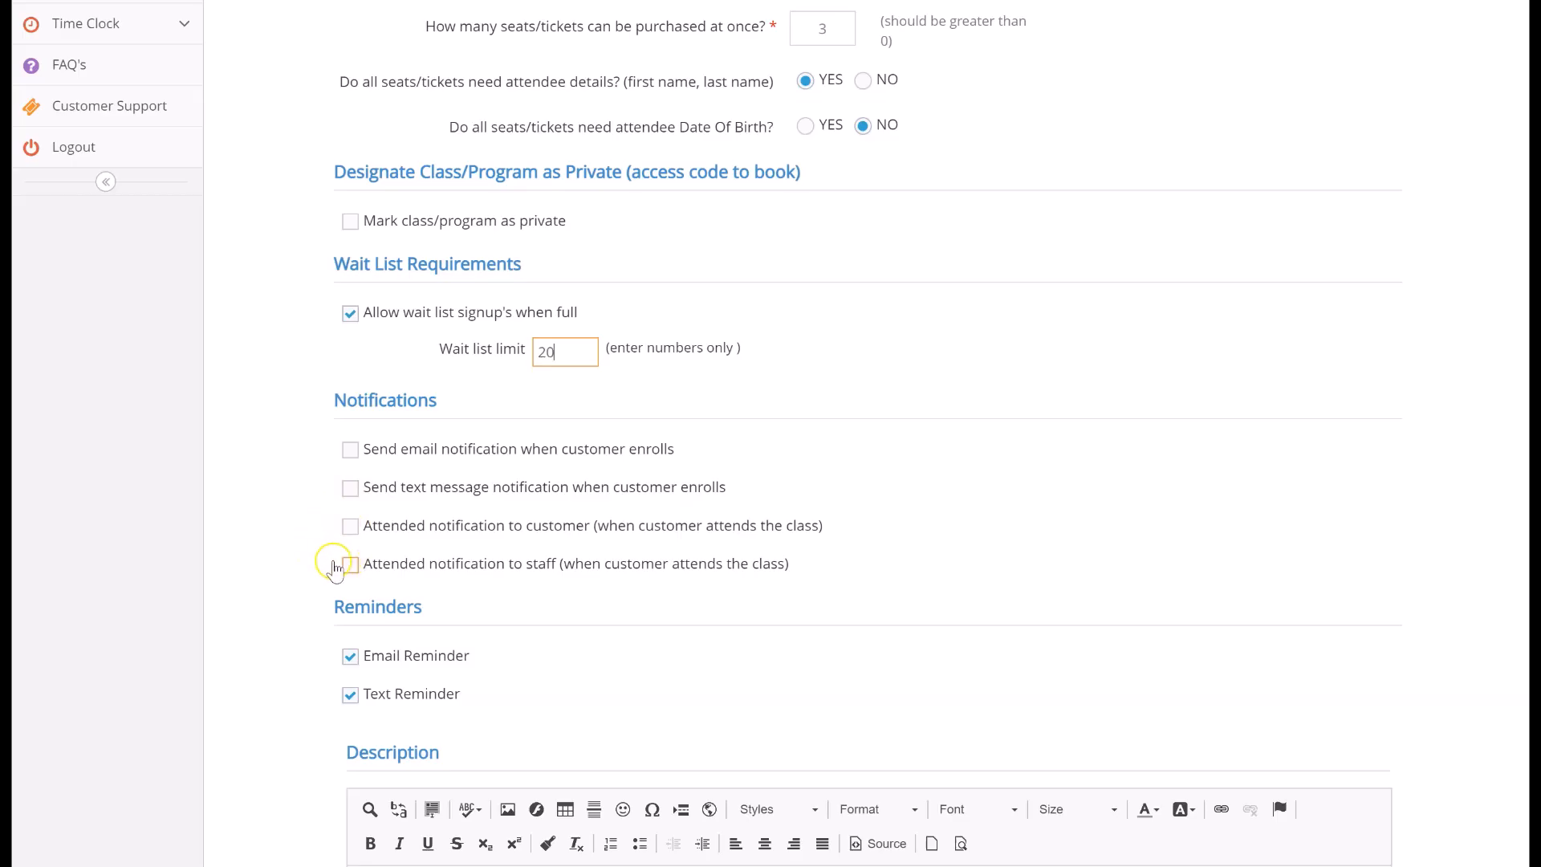
scroll(299, 622, "down", 3)
scroll(301, 624, "down", 5)
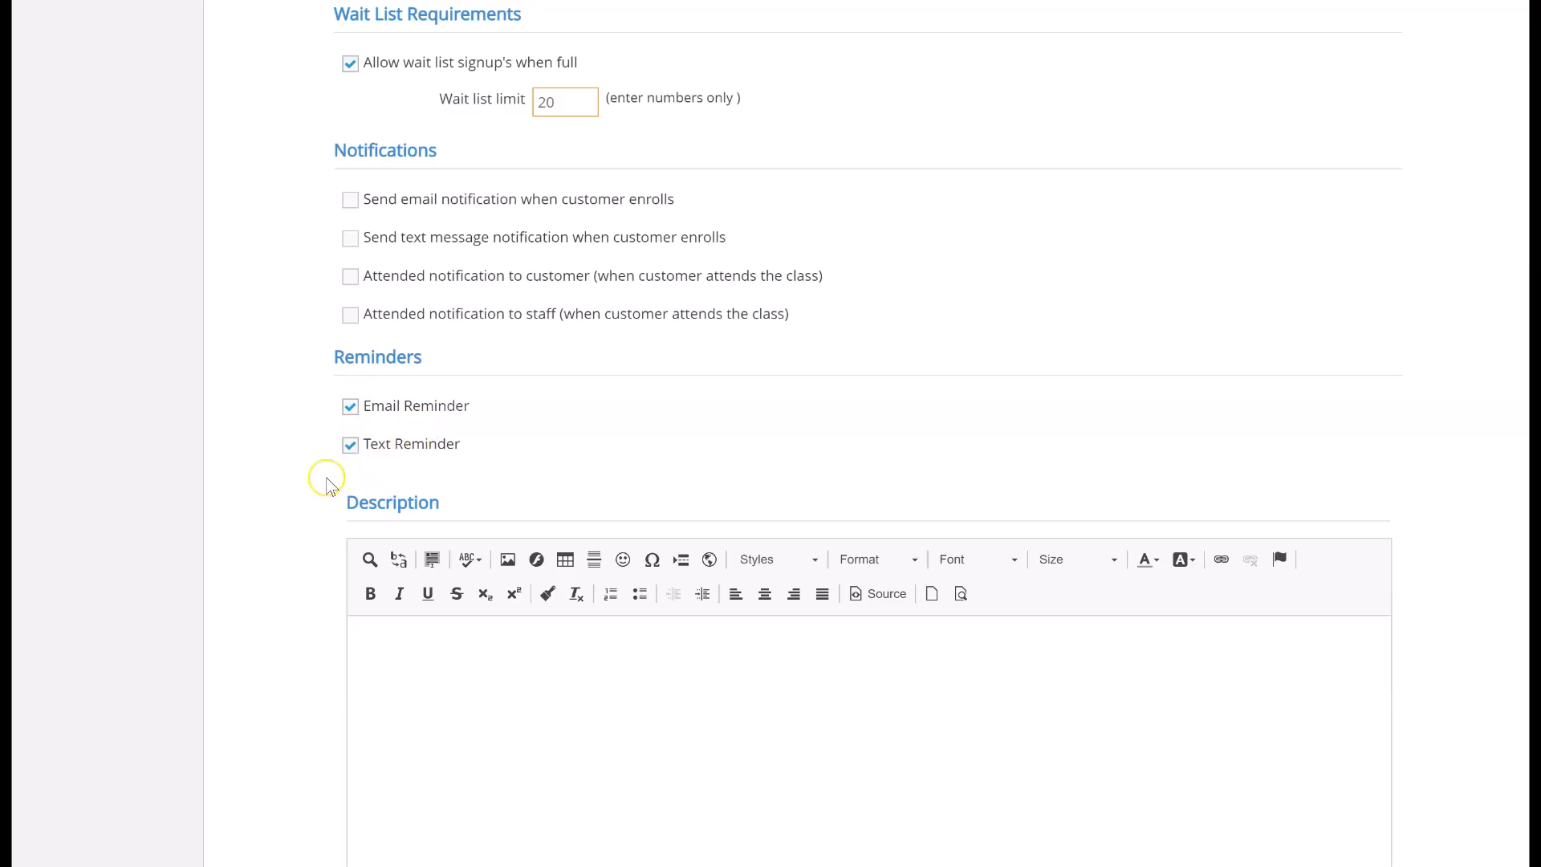
scroll(327, 485, "down", 1)
scroll(326, 485, "down", 3)
left_click(439, 423)
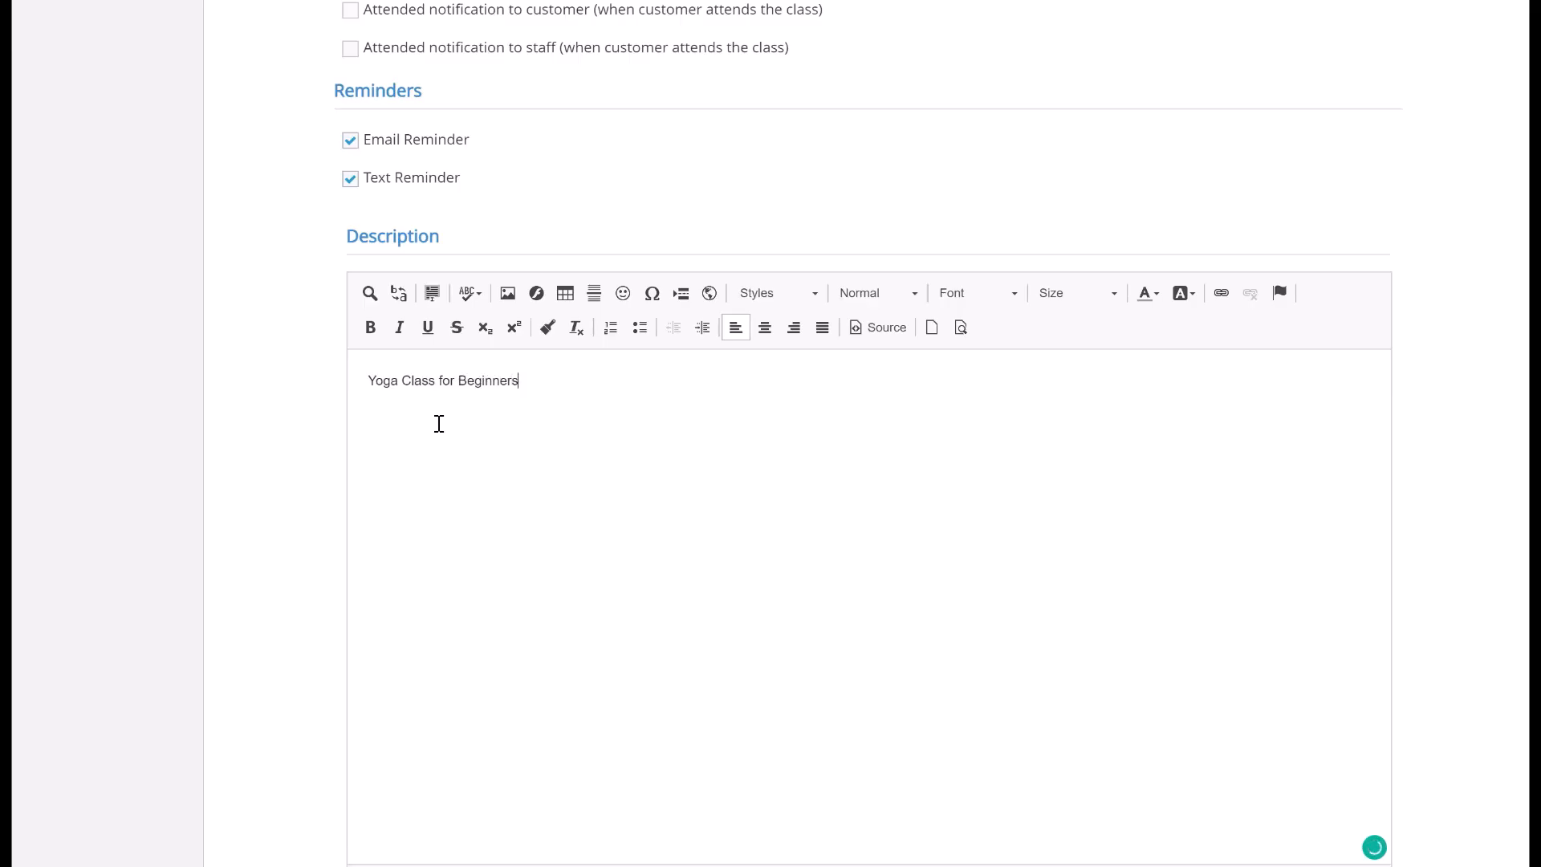
Step: Select Chicago as the class location
scroll(439, 424, "down", 3)
left_click(712, 725)
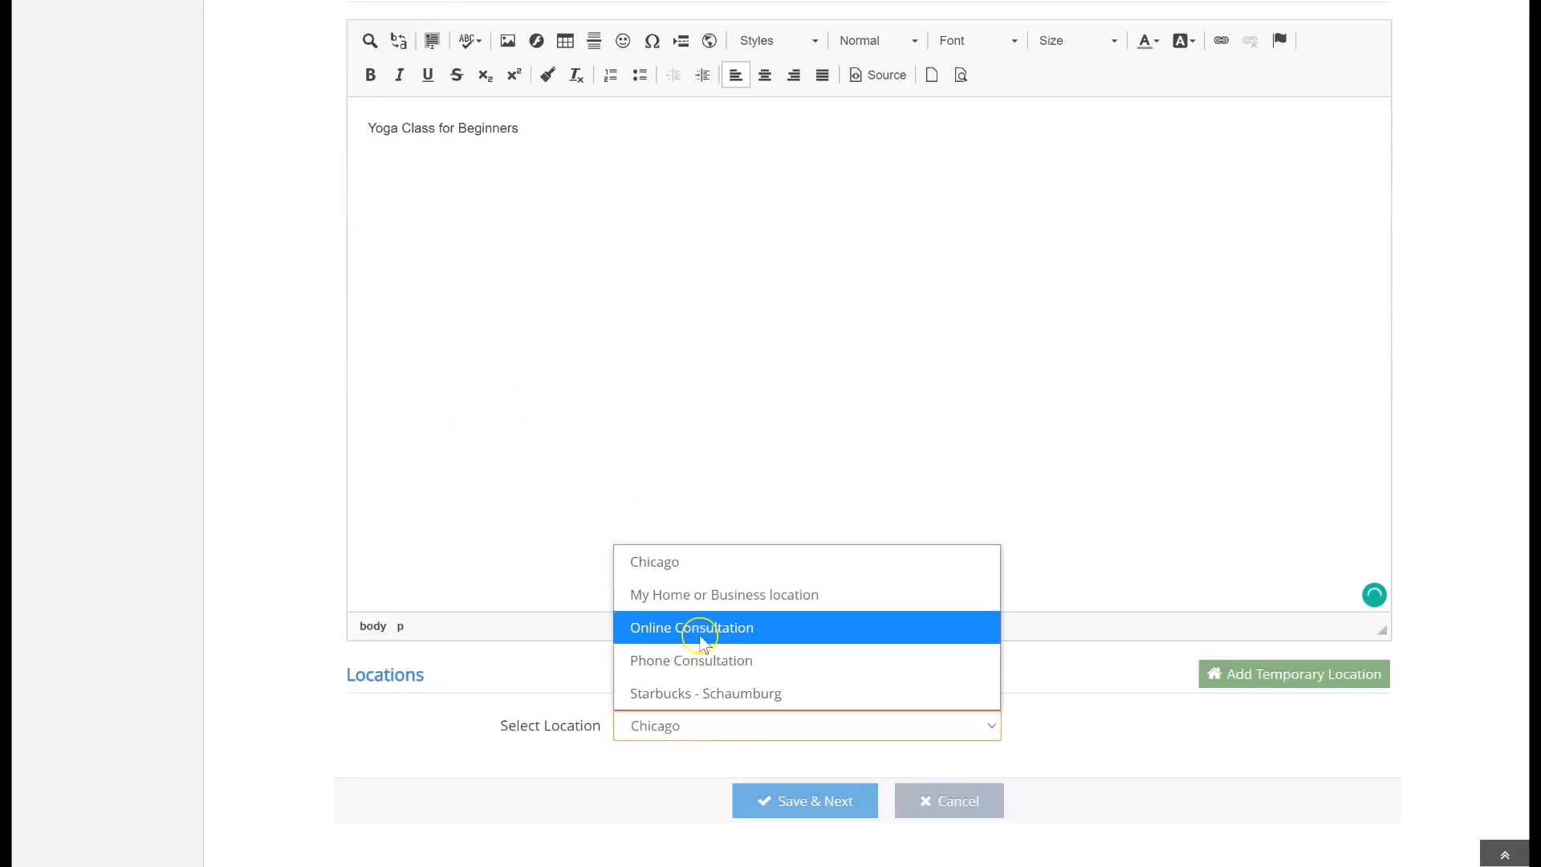
left_click(686, 560)
left_click(1218, 677)
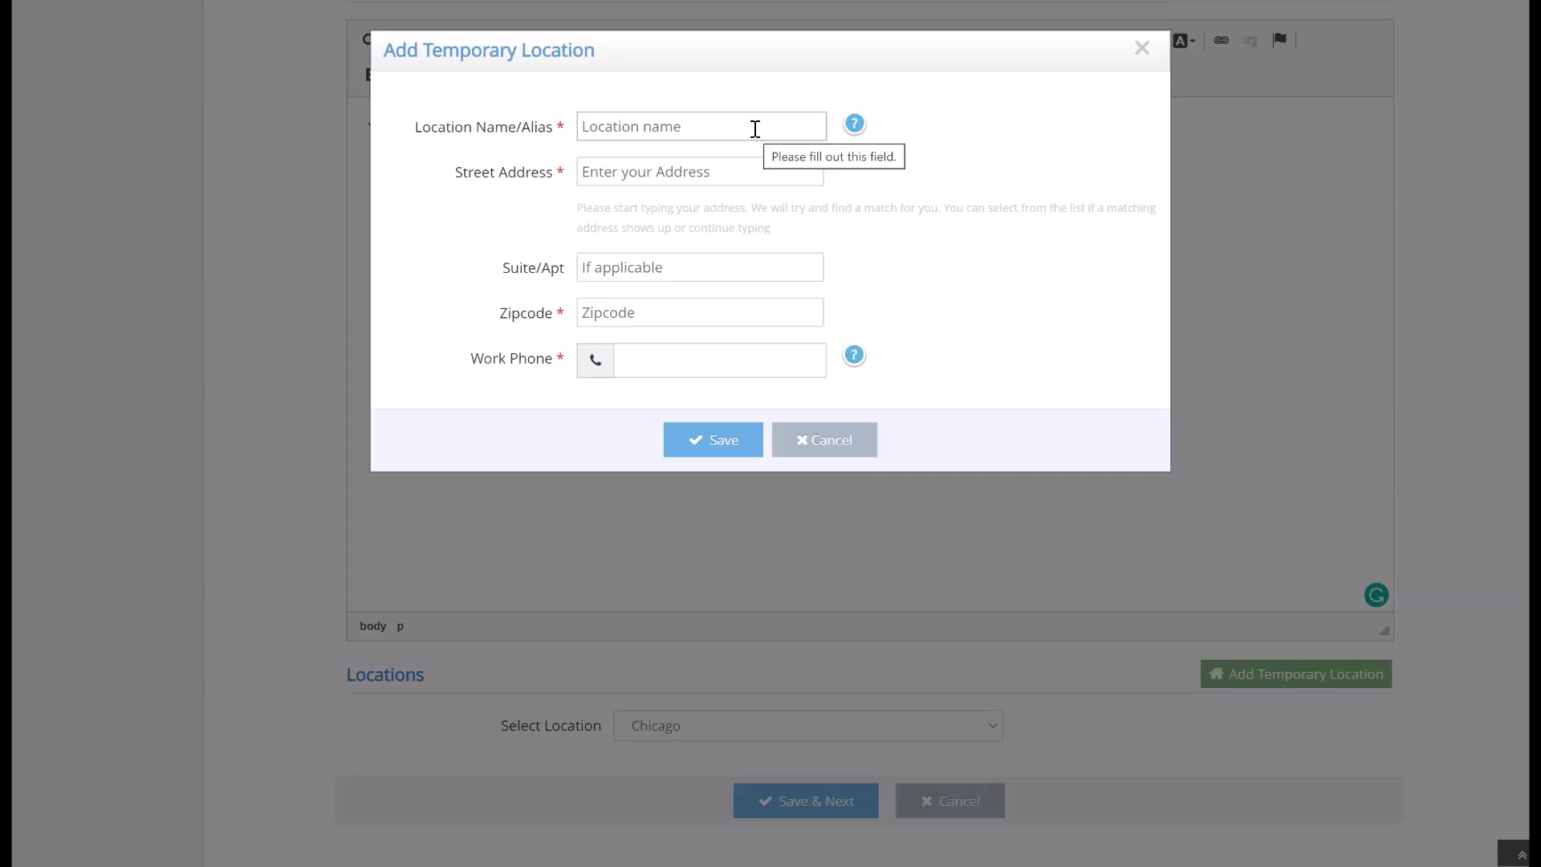
left_click(641, 171)
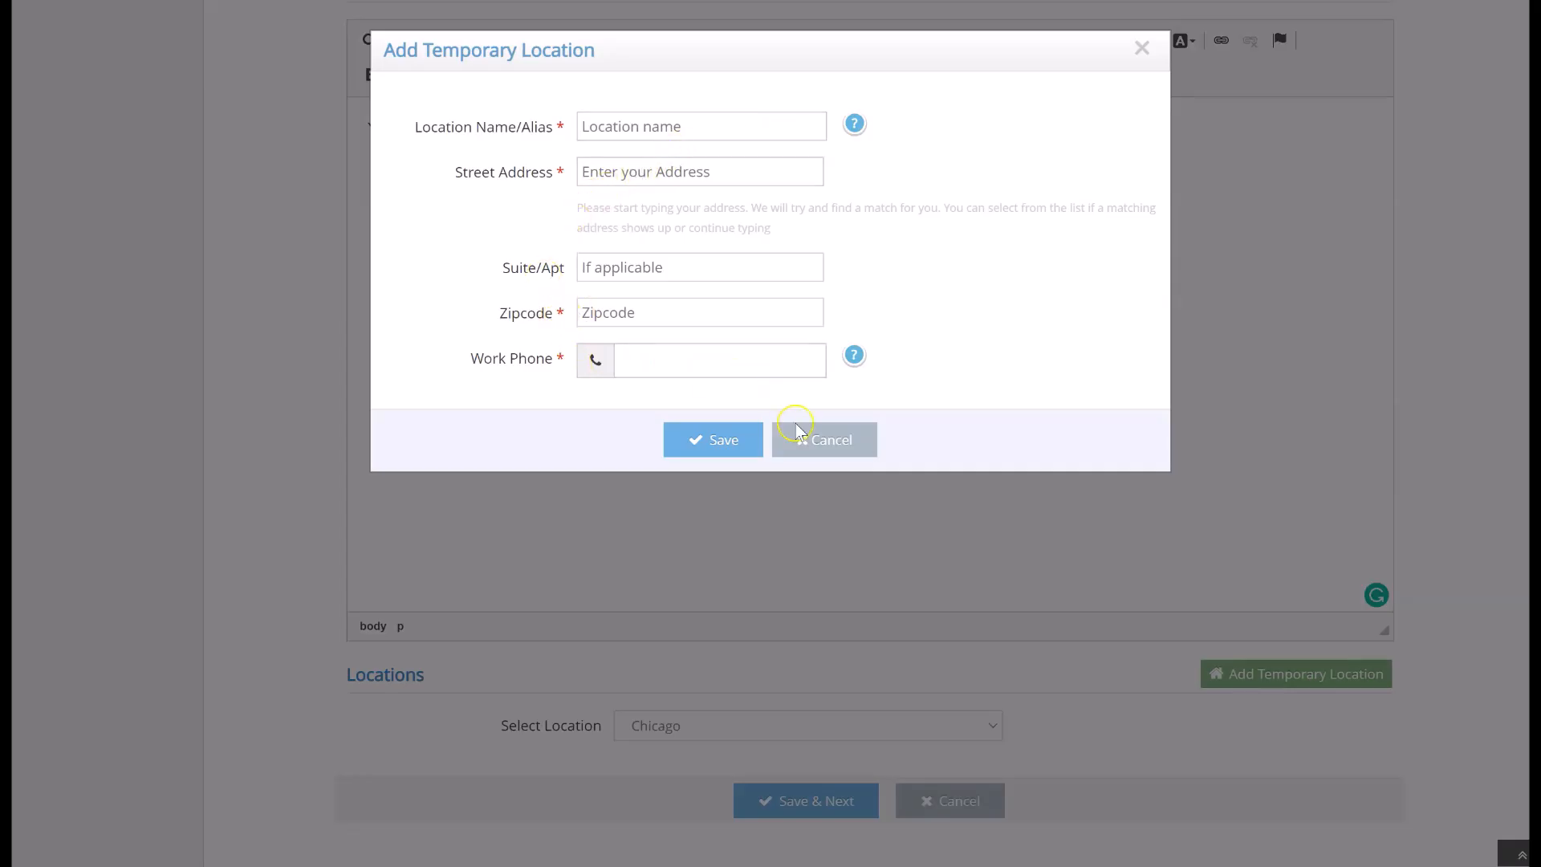
left_click(815, 443)
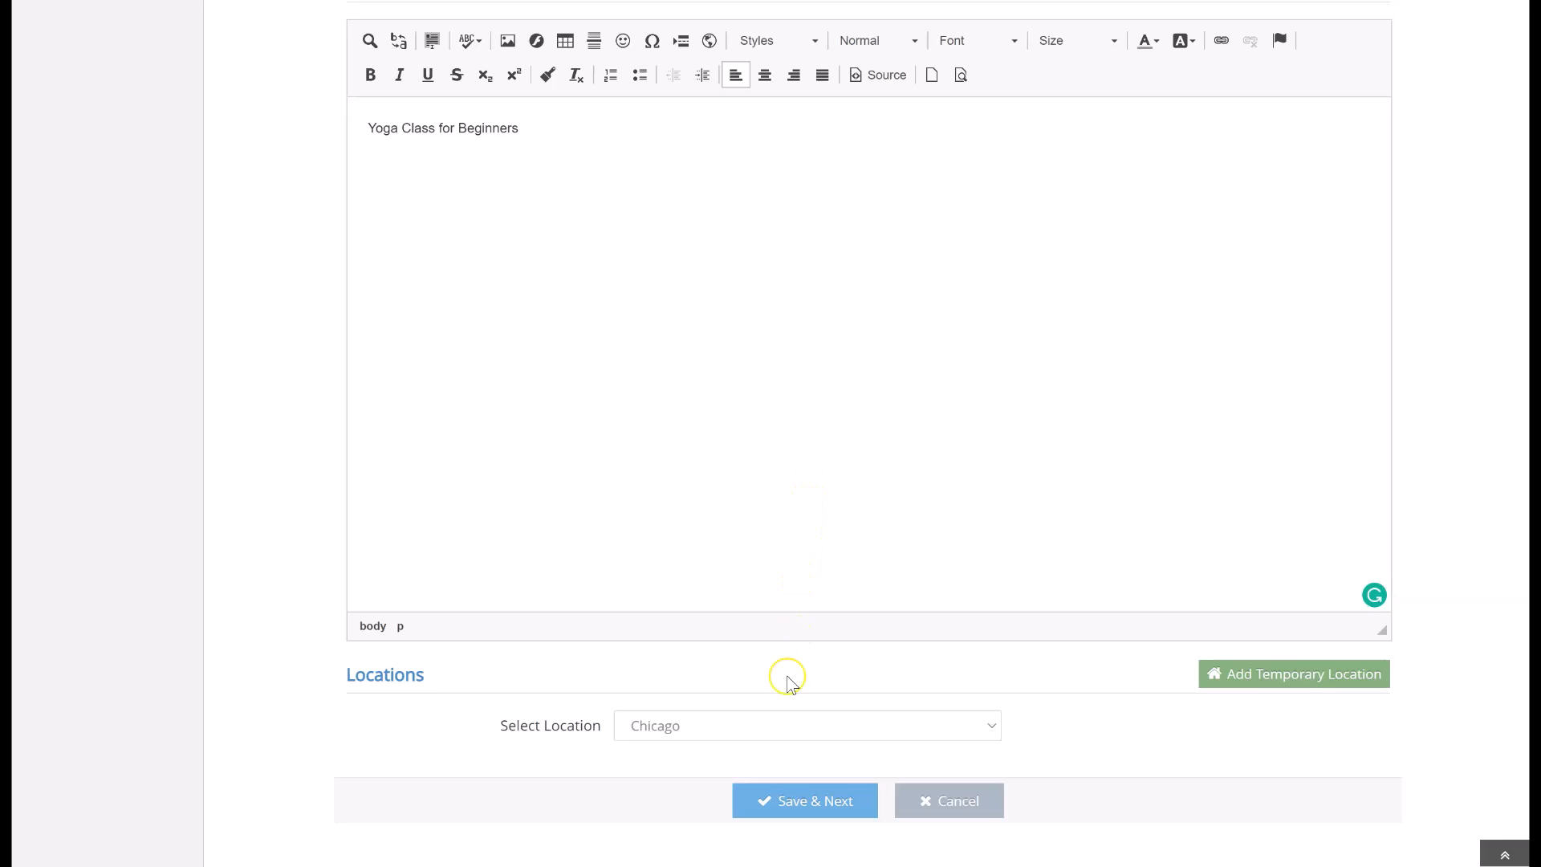
Step: Save the class details and start a new session in the Sessions step
left_click(854, 801)
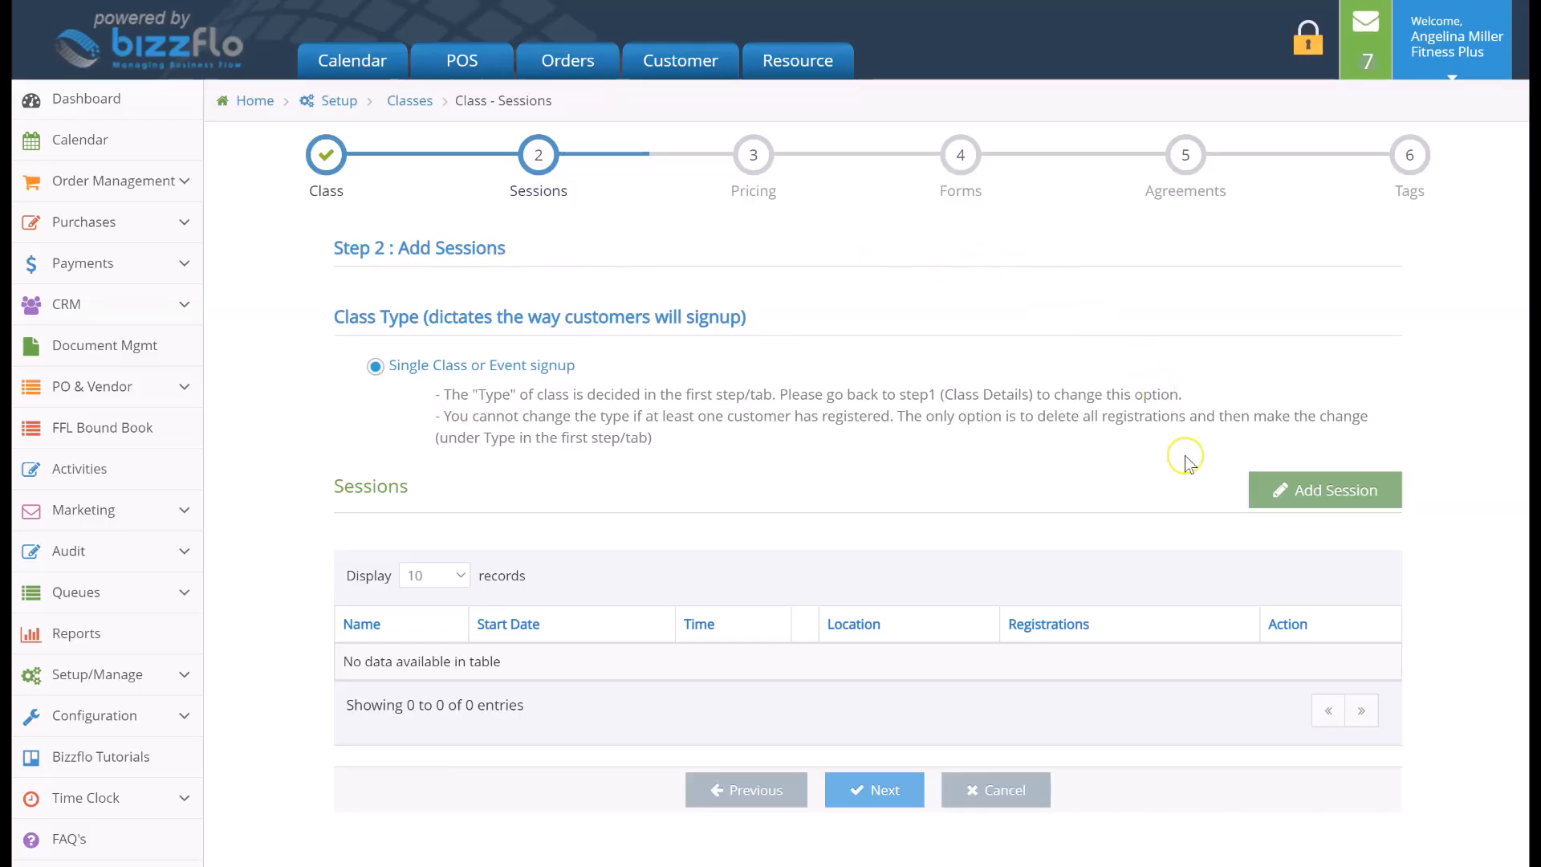
left_click(1267, 486)
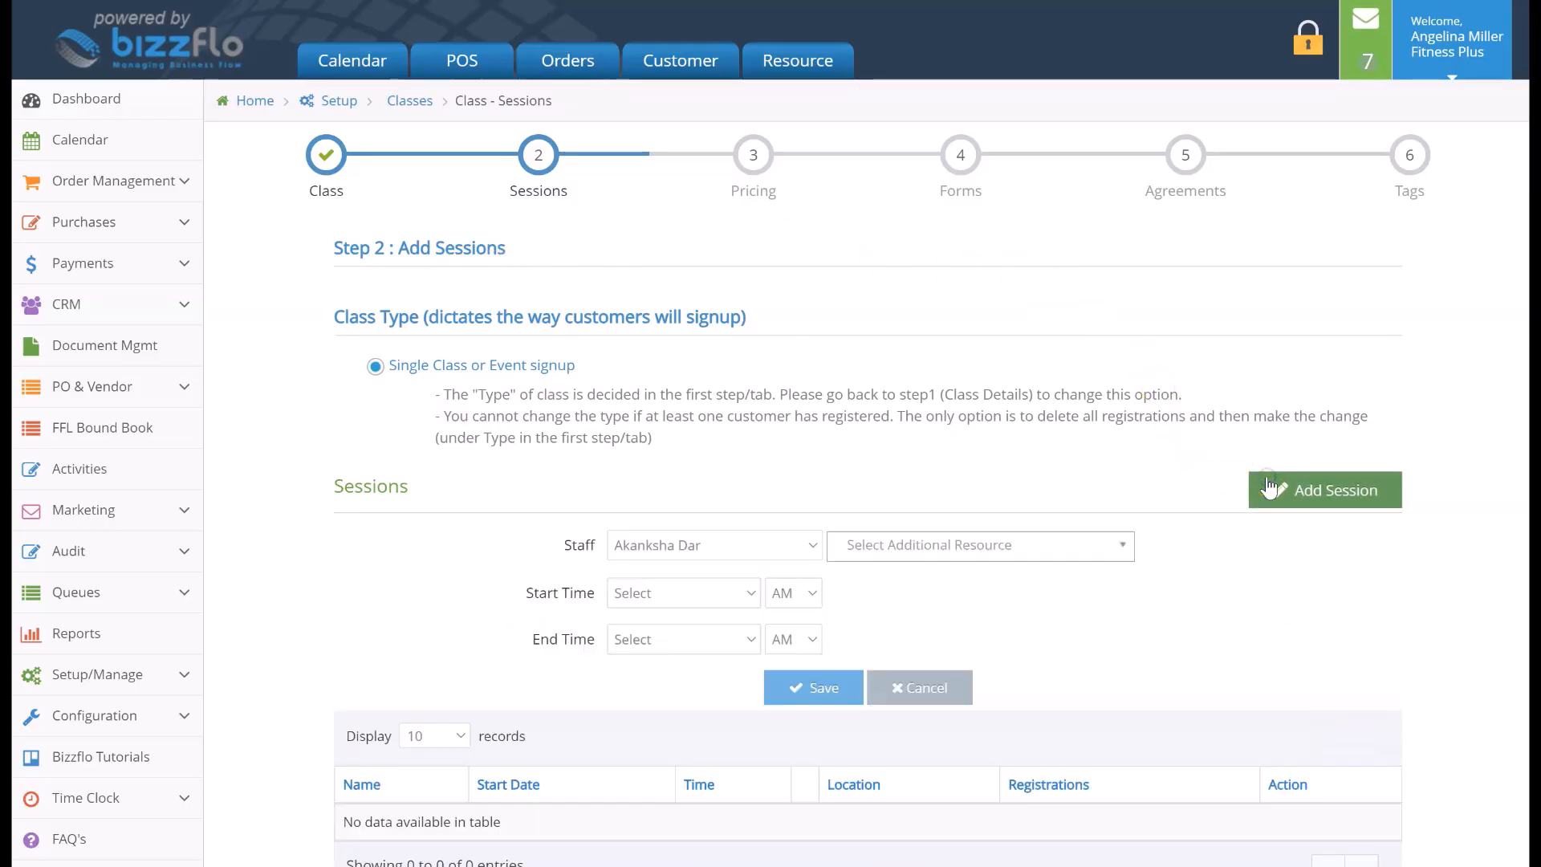
scroll(775, 548, "down", 1)
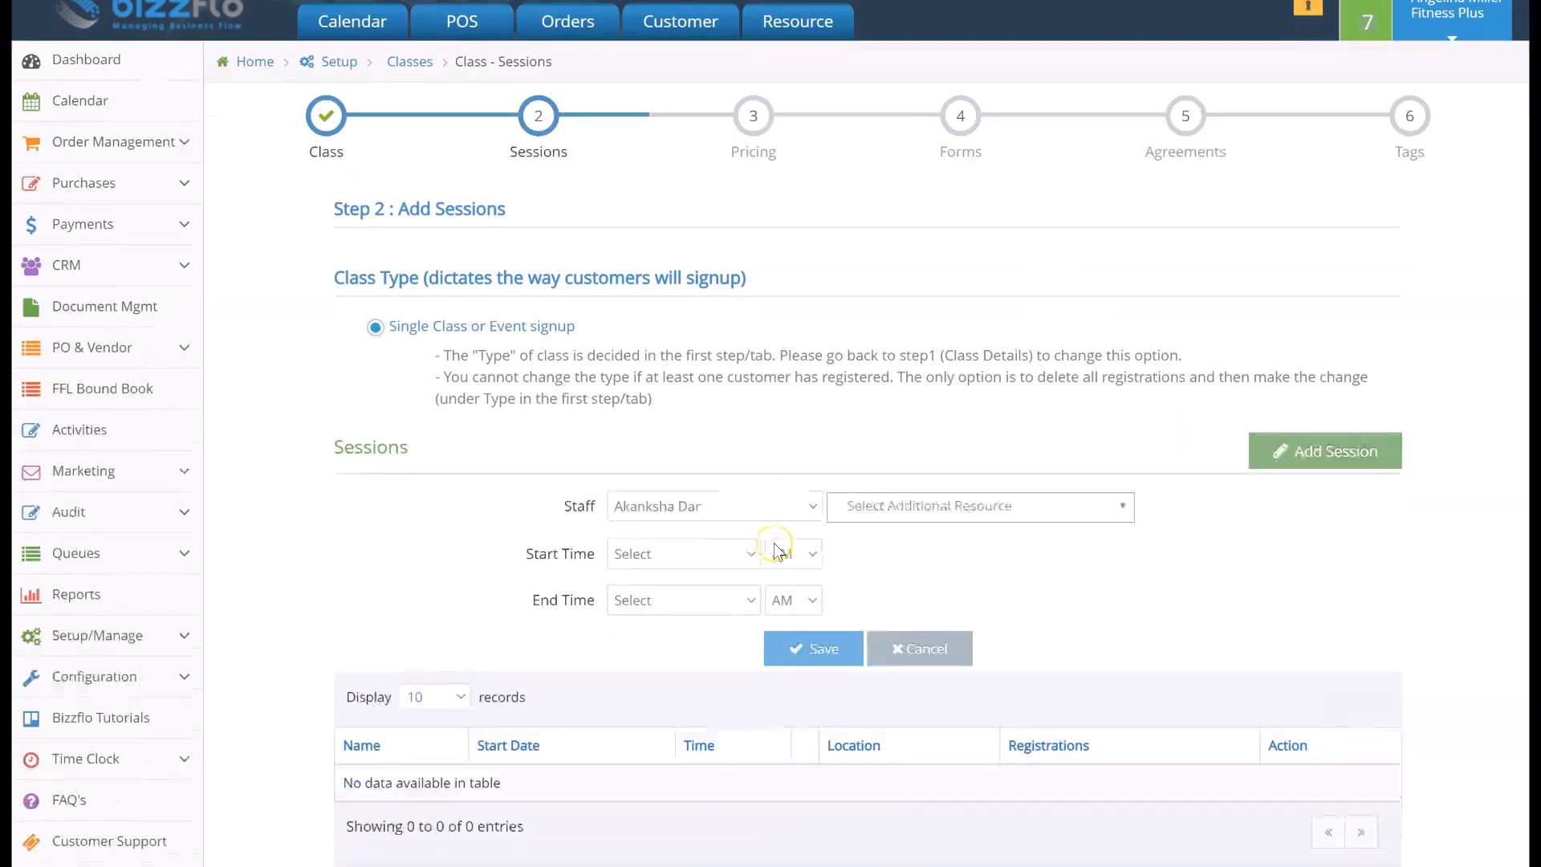
Step: Assign the logged-in staff member to the session, with another staff member and Room 1 as additional resources
left_click(758, 486)
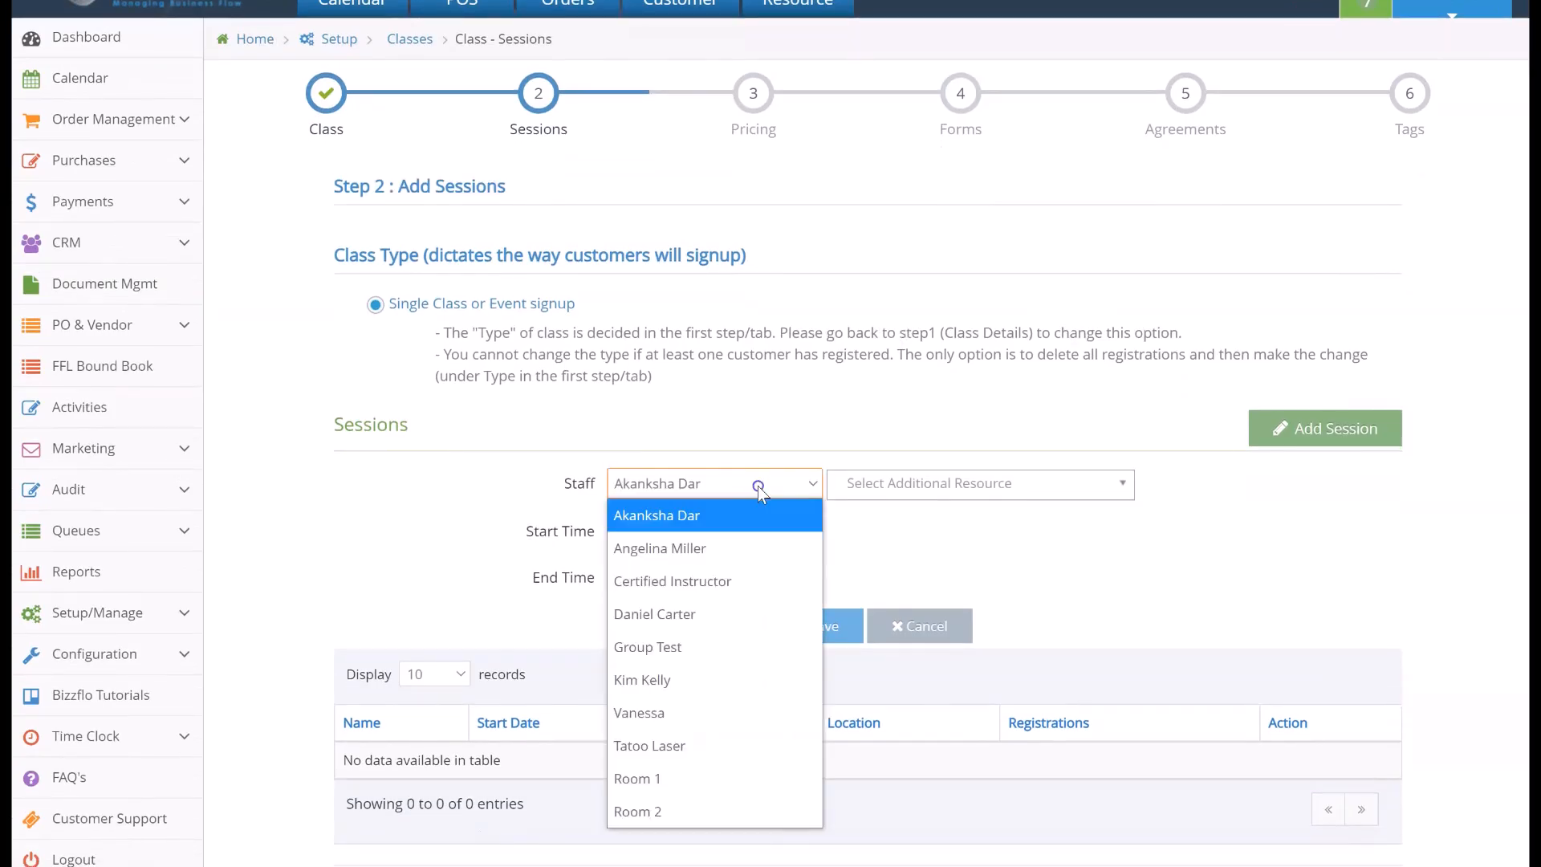
left_click(759, 553)
left_click(863, 485)
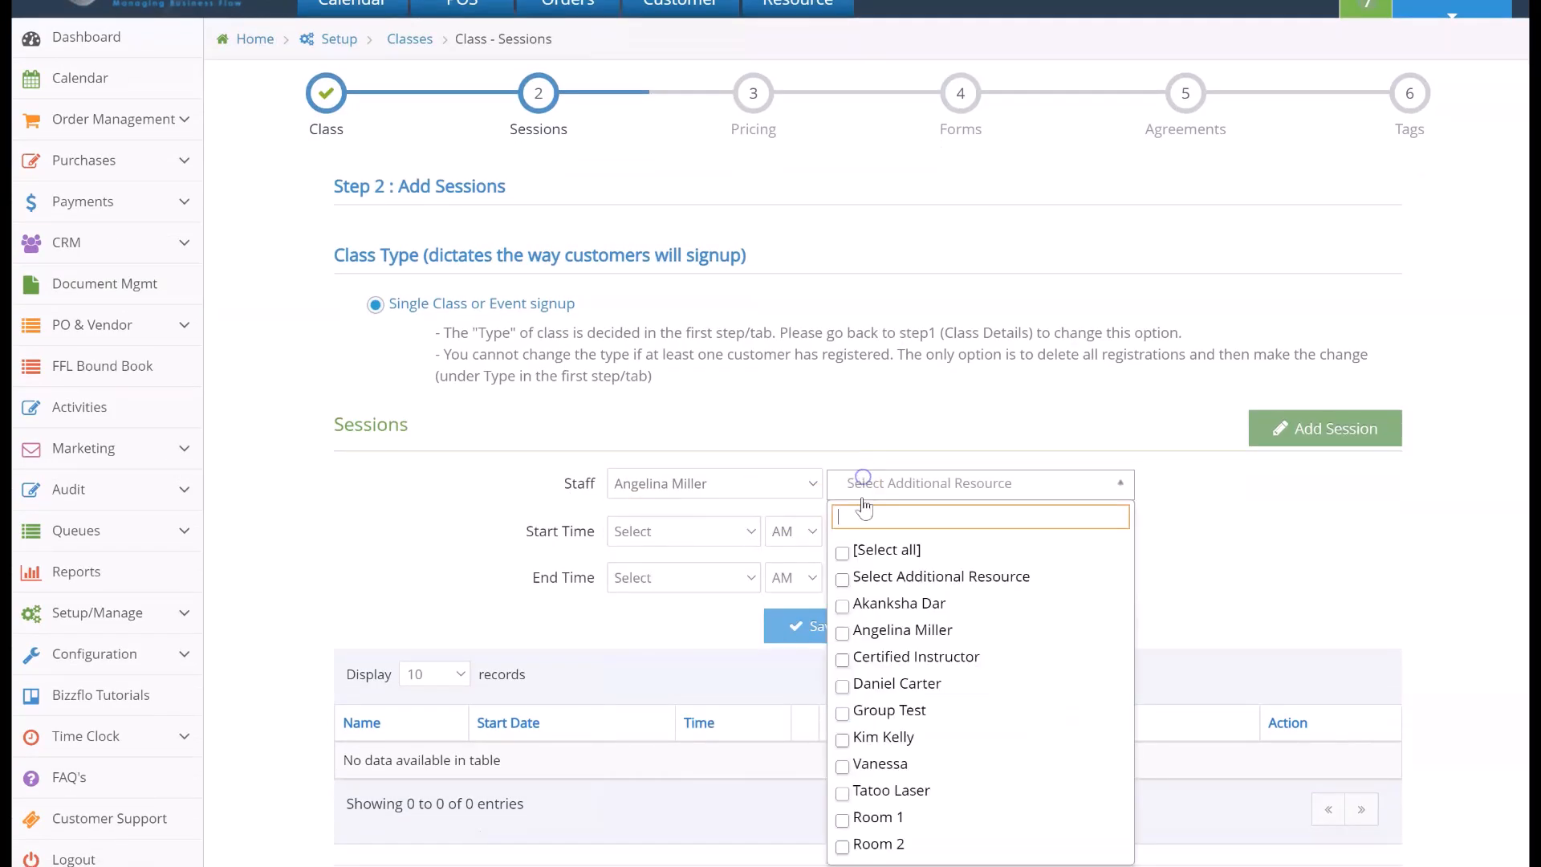
scroll(857, 614, "down", 1)
left_click(842, 765)
left_click(842, 631)
left_click(673, 582)
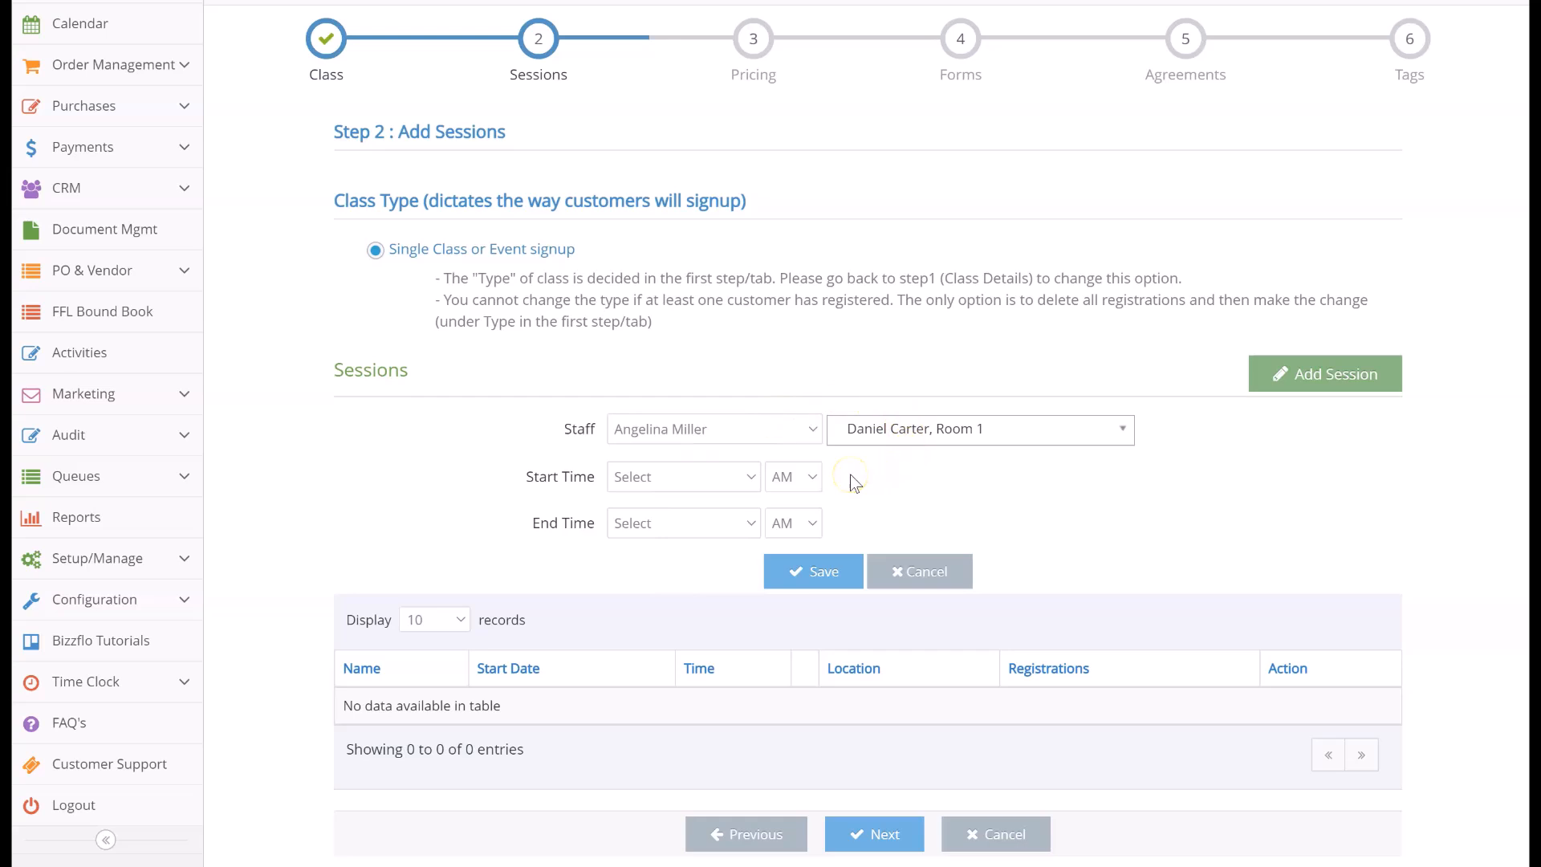
Step: Set the session's start time to 12:30 and its end time to 01:30
left_click(735, 480)
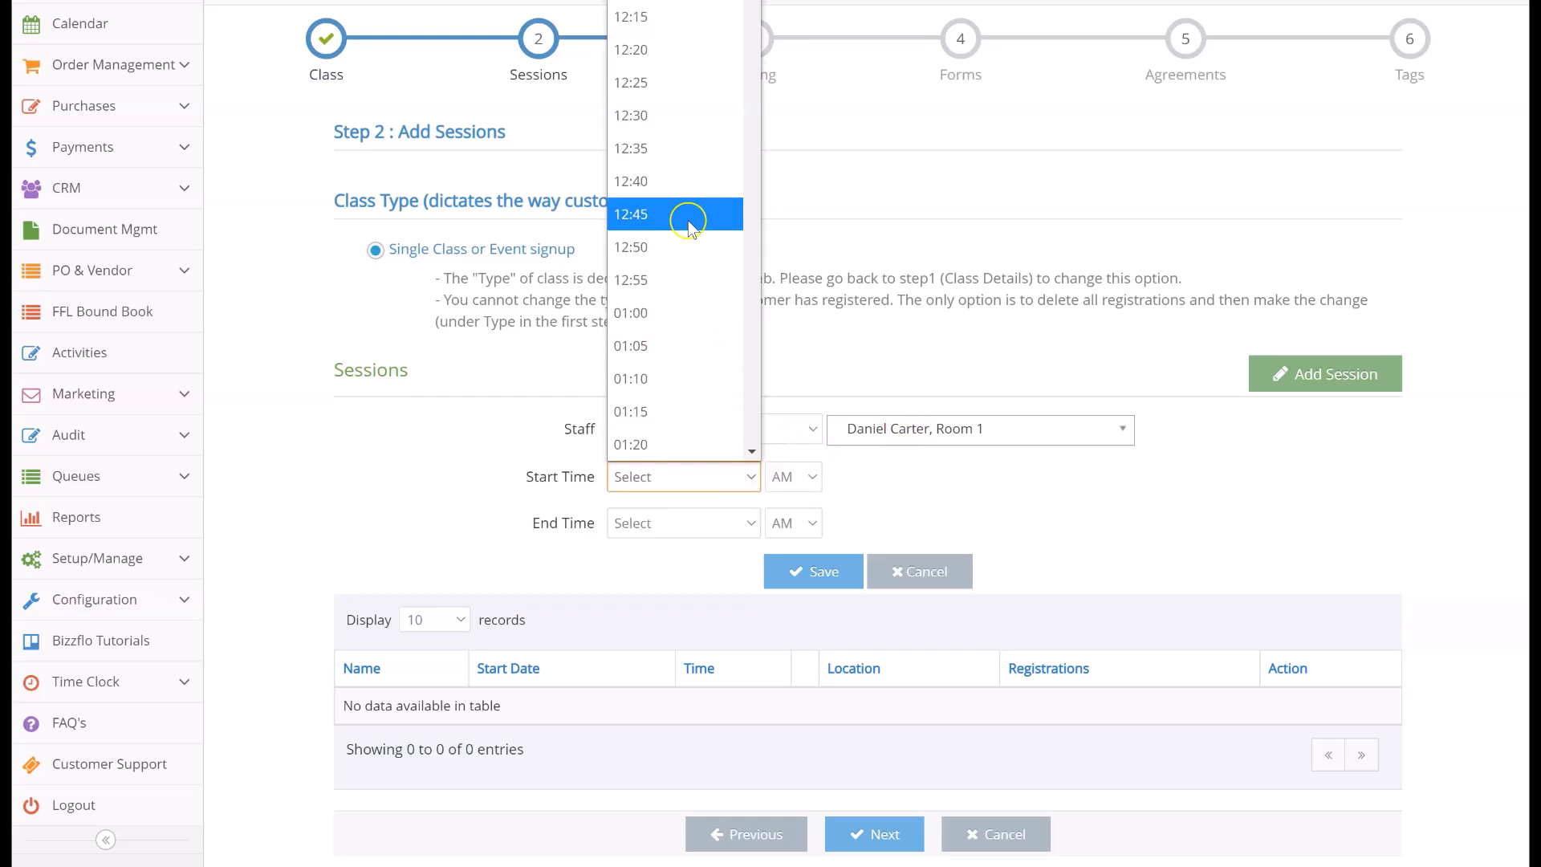
left_click(668, 120)
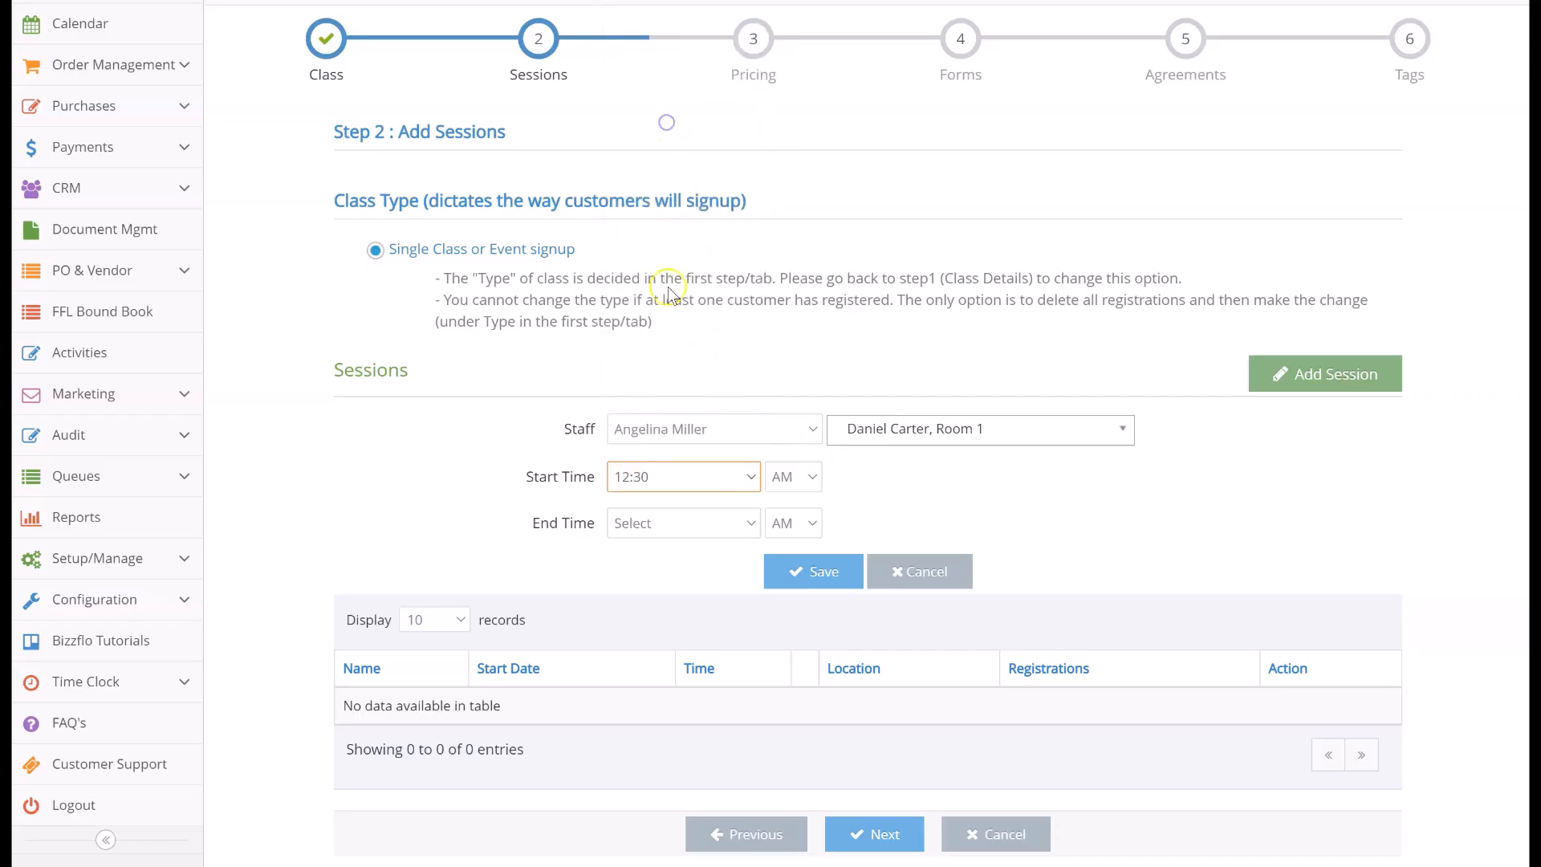
left_click(698, 520)
scroll(672, 404, "down", 1)
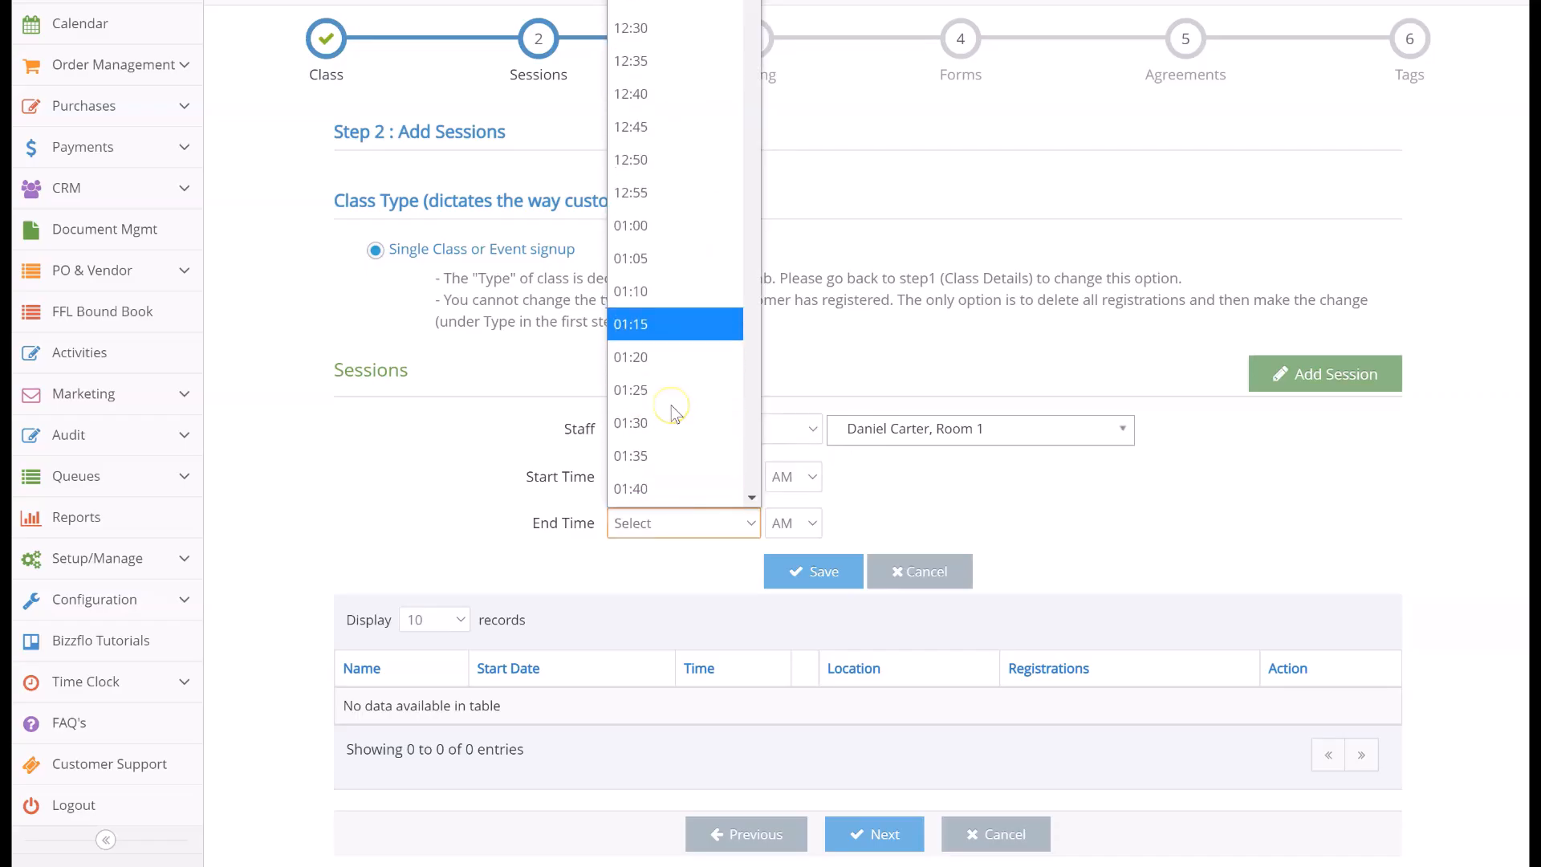
left_click(672, 401)
Step: Switch the session's start and end times to PM and save the session
left_click(798, 479)
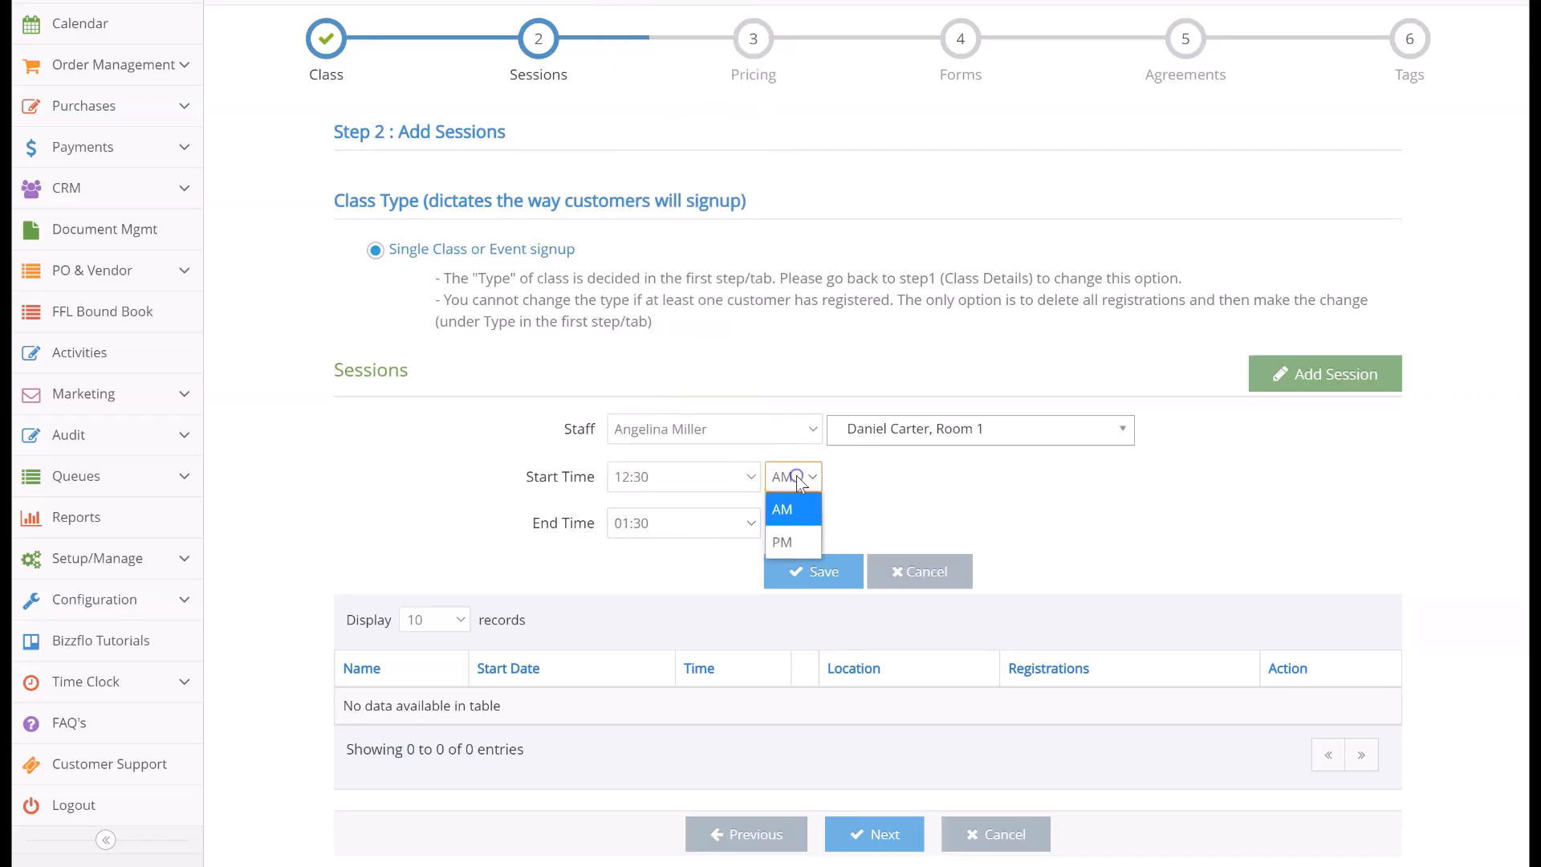
left_click(782, 542)
left_click(795, 522)
left_click(785, 586)
left_click(801, 576)
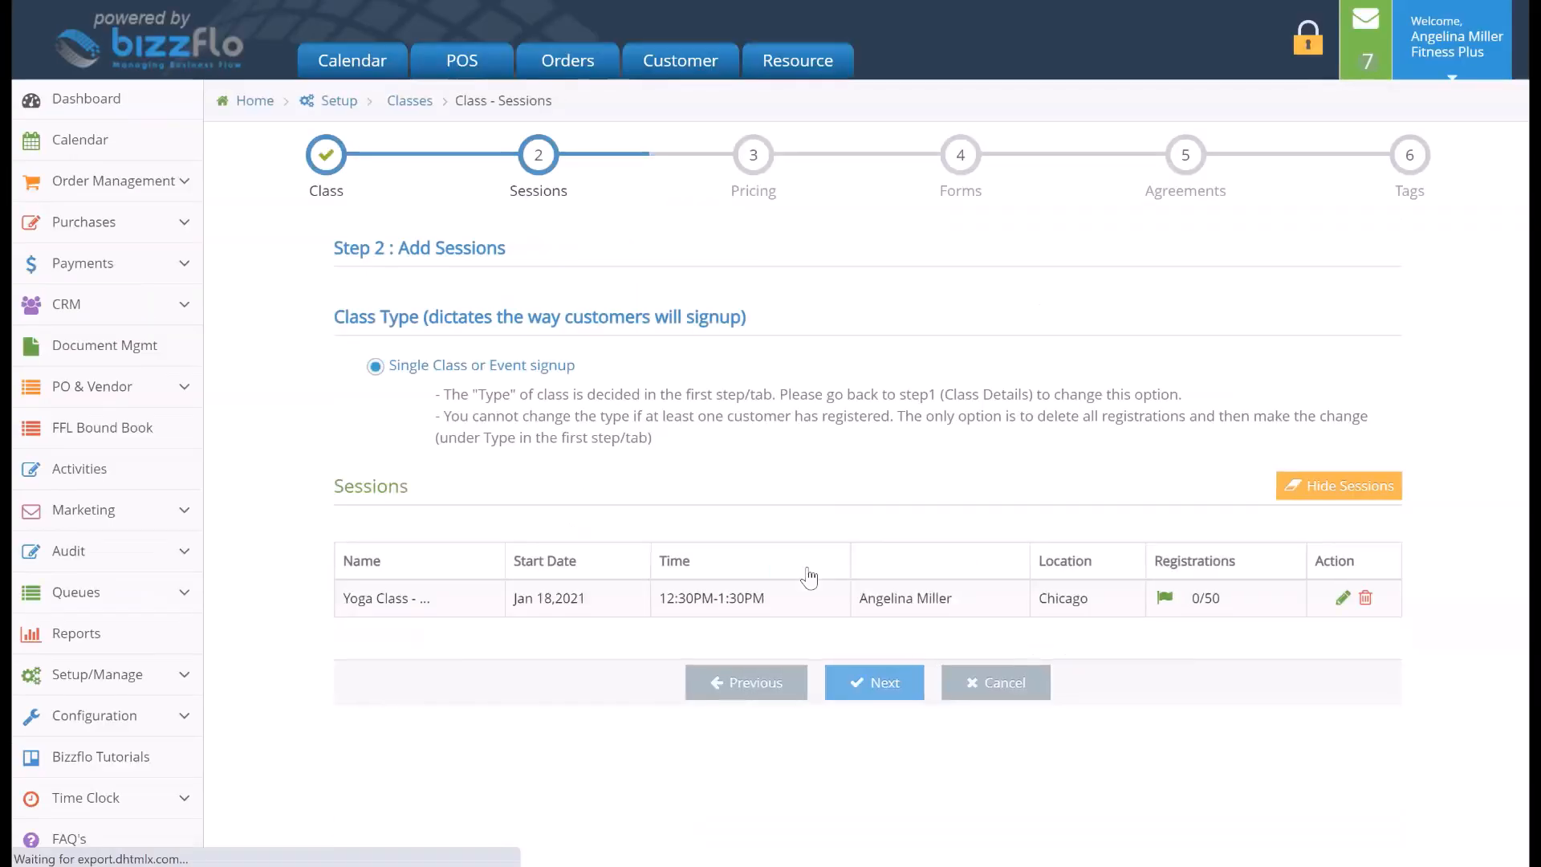
Step: Open the saved yoga session for editing and review its staff and times
scroll(809, 578, "down", 1)
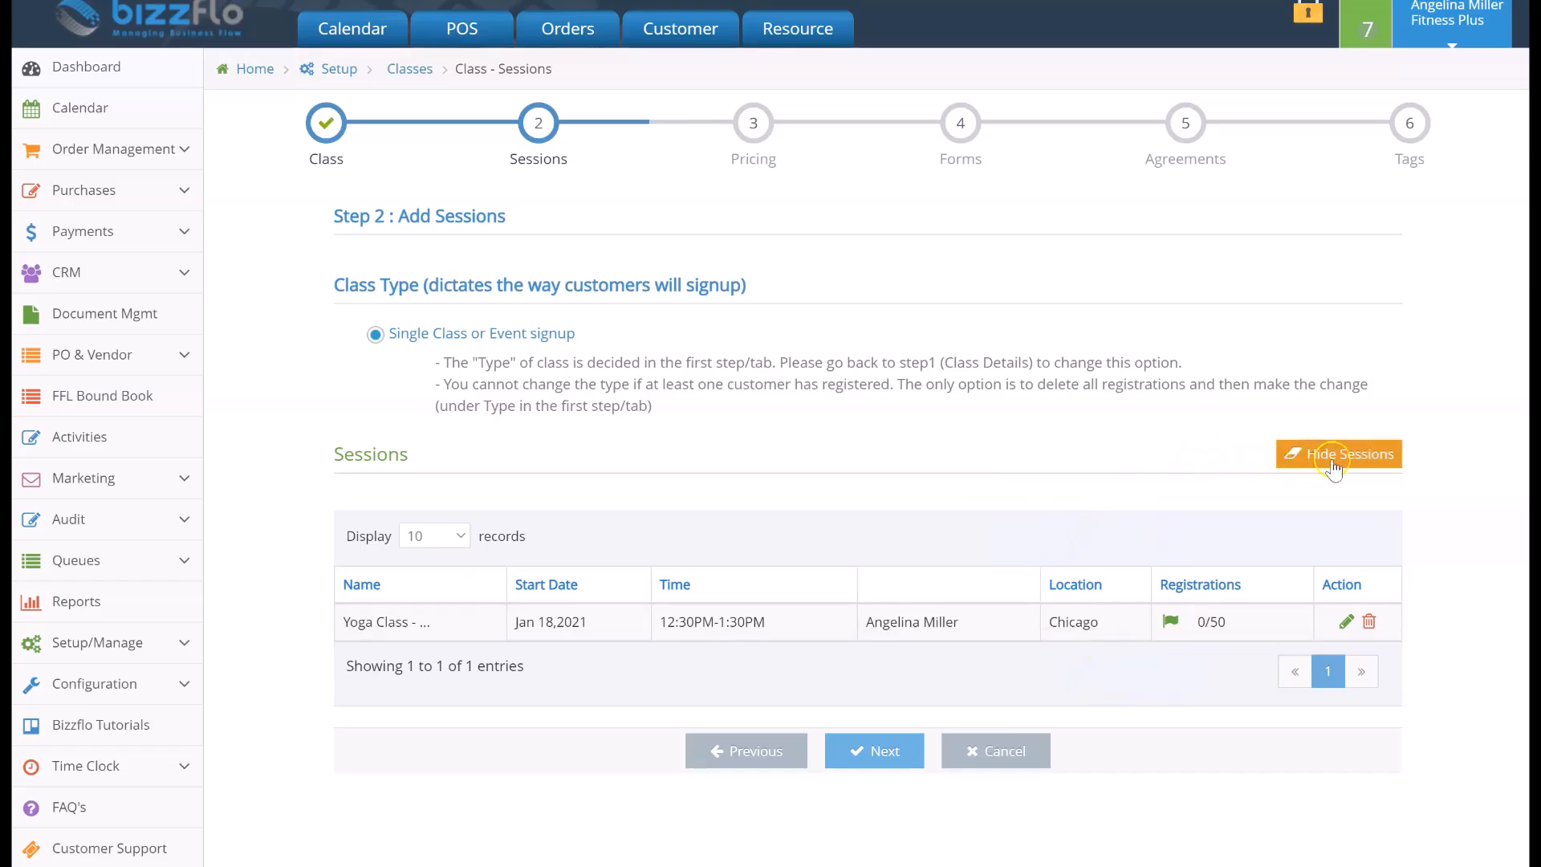
left_click(1346, 626)
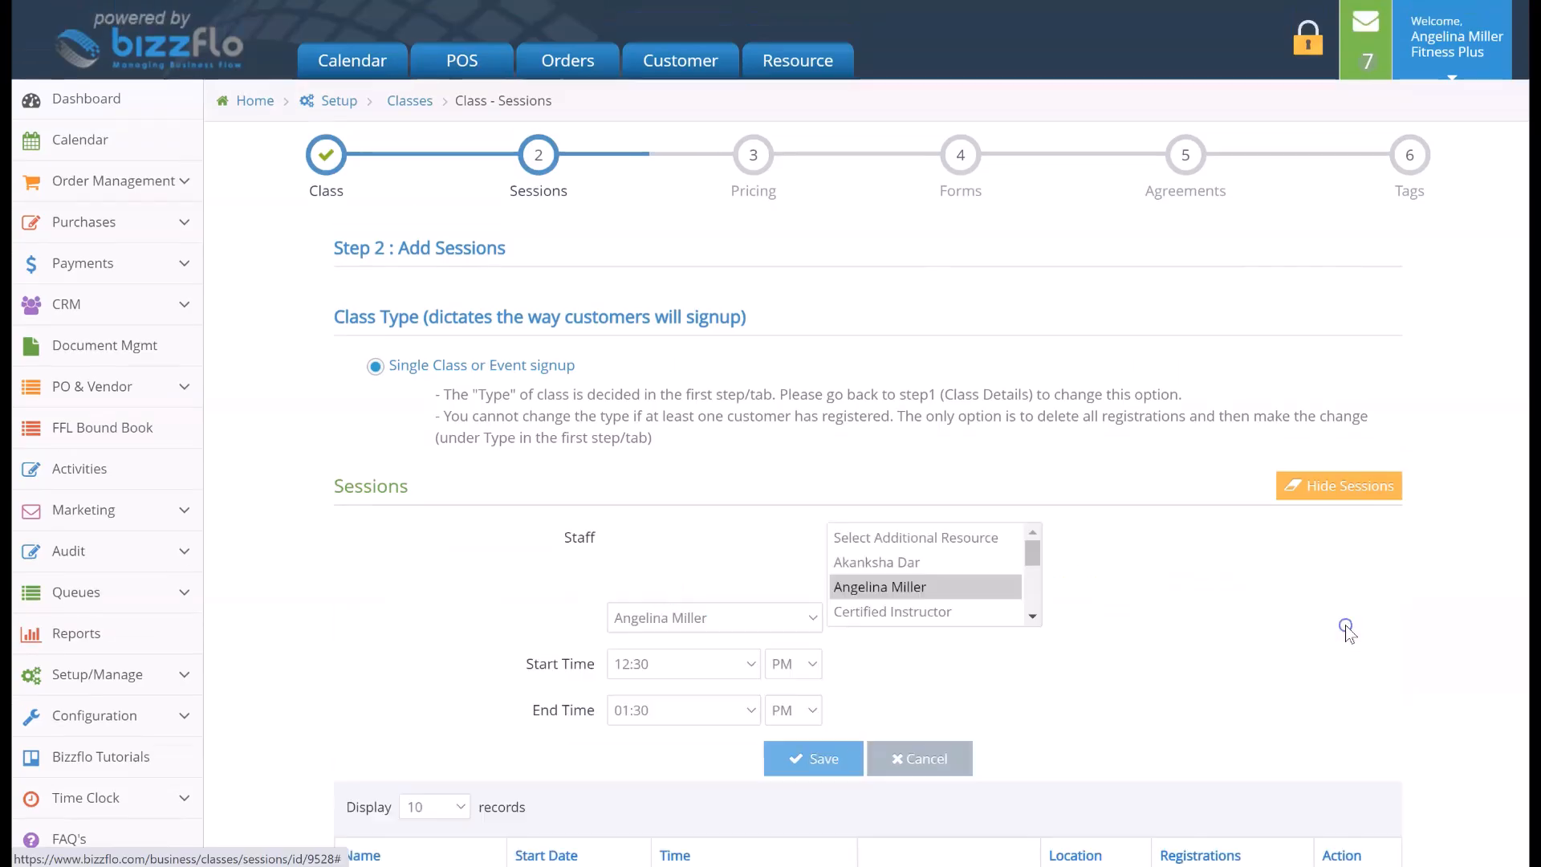
scroll(1351, 634, "down", 1)
scroll(1351, 634, "down", 1)
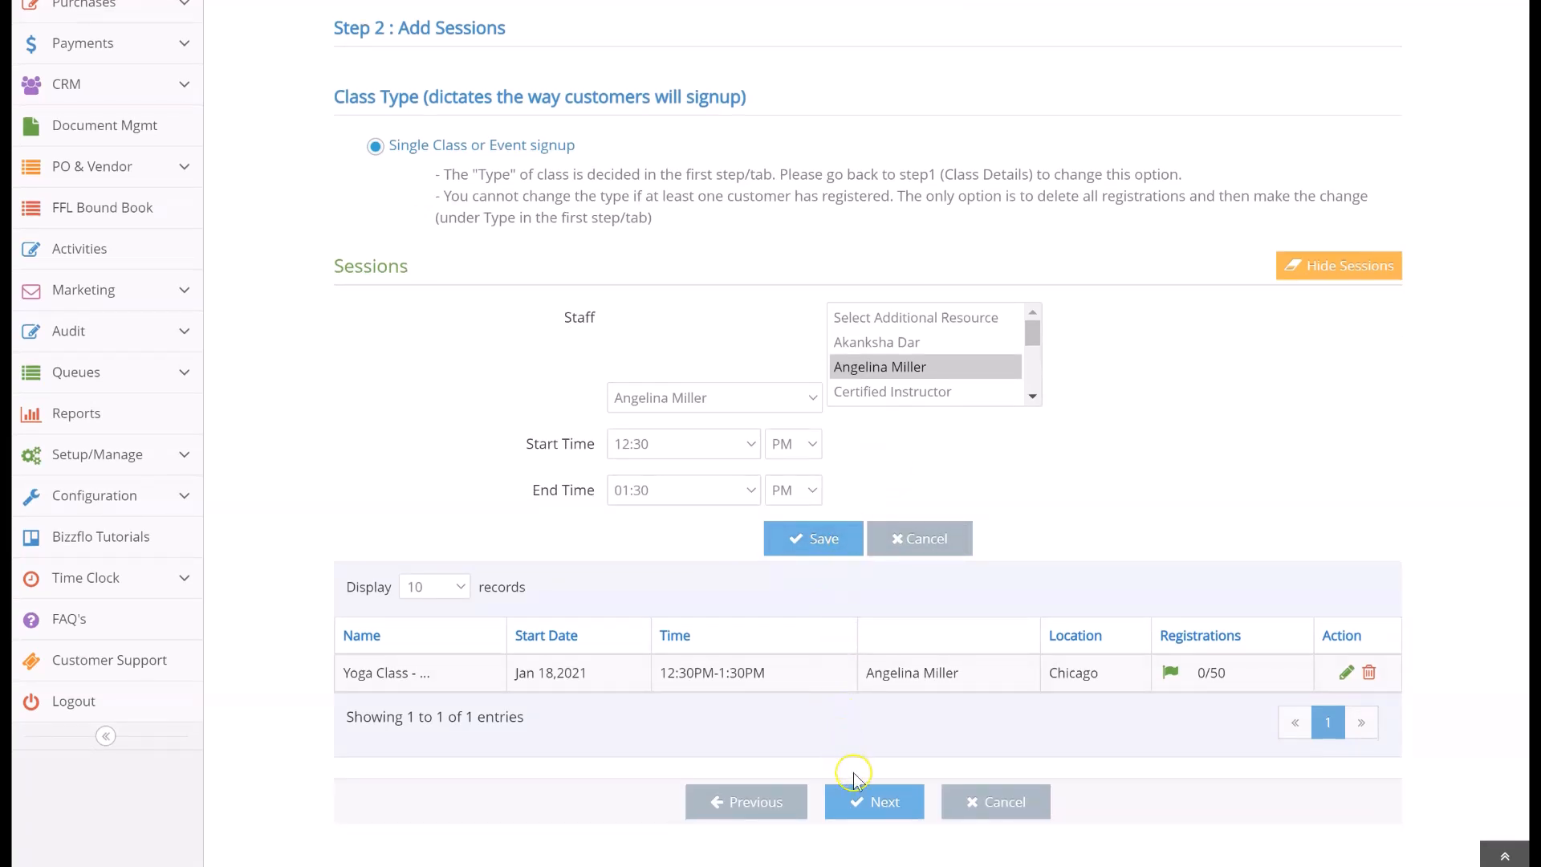
Step: In the Pricing step, require upfront credit card payment for booking and set the class price to $35
left_click(857, 801)
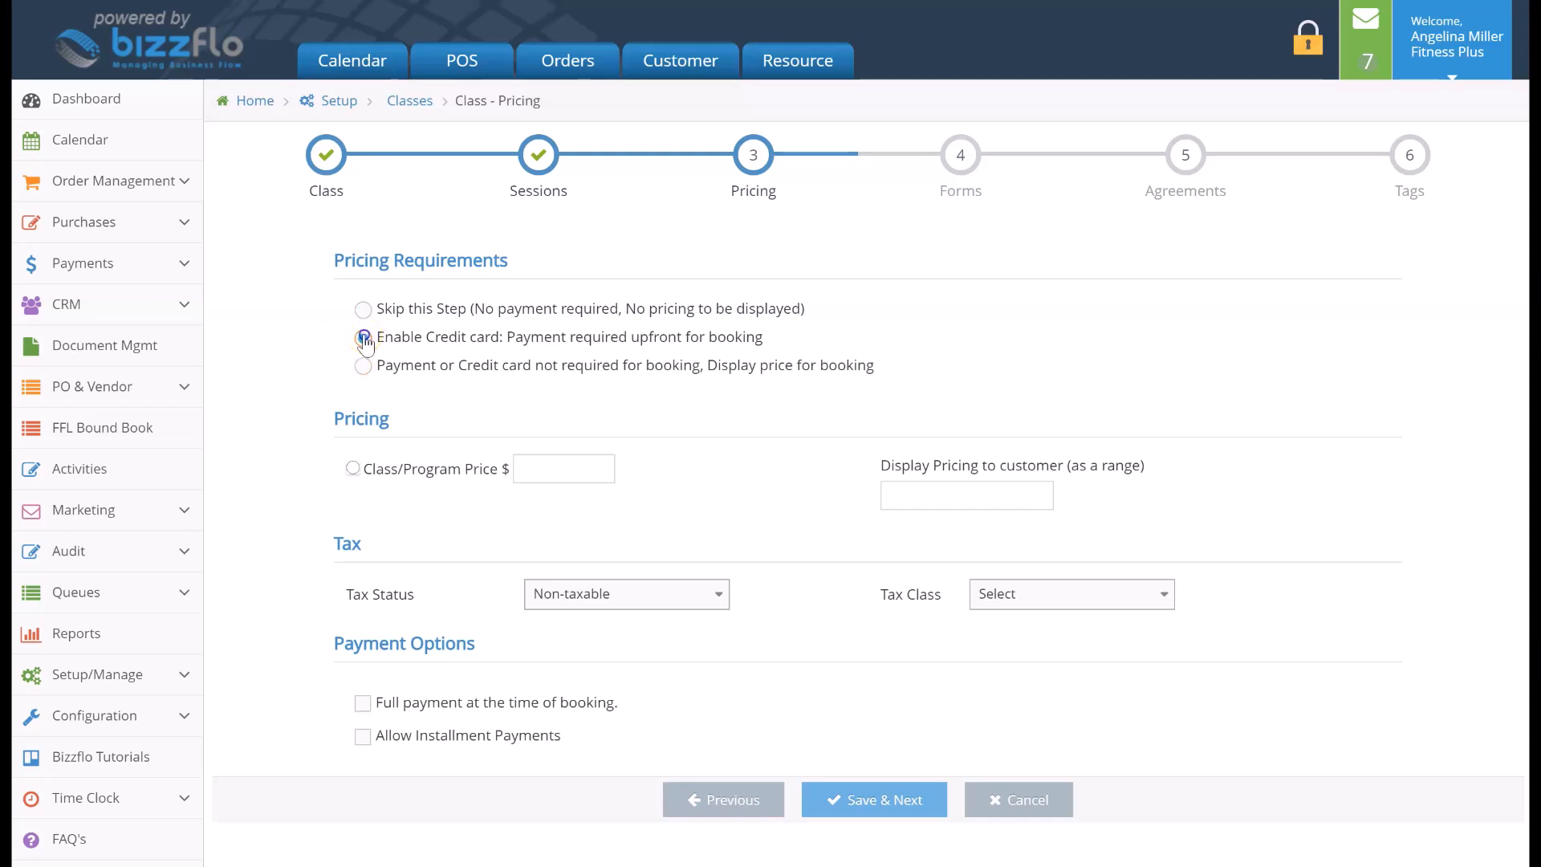
left_click(363, 338)
left_click(528, 462)
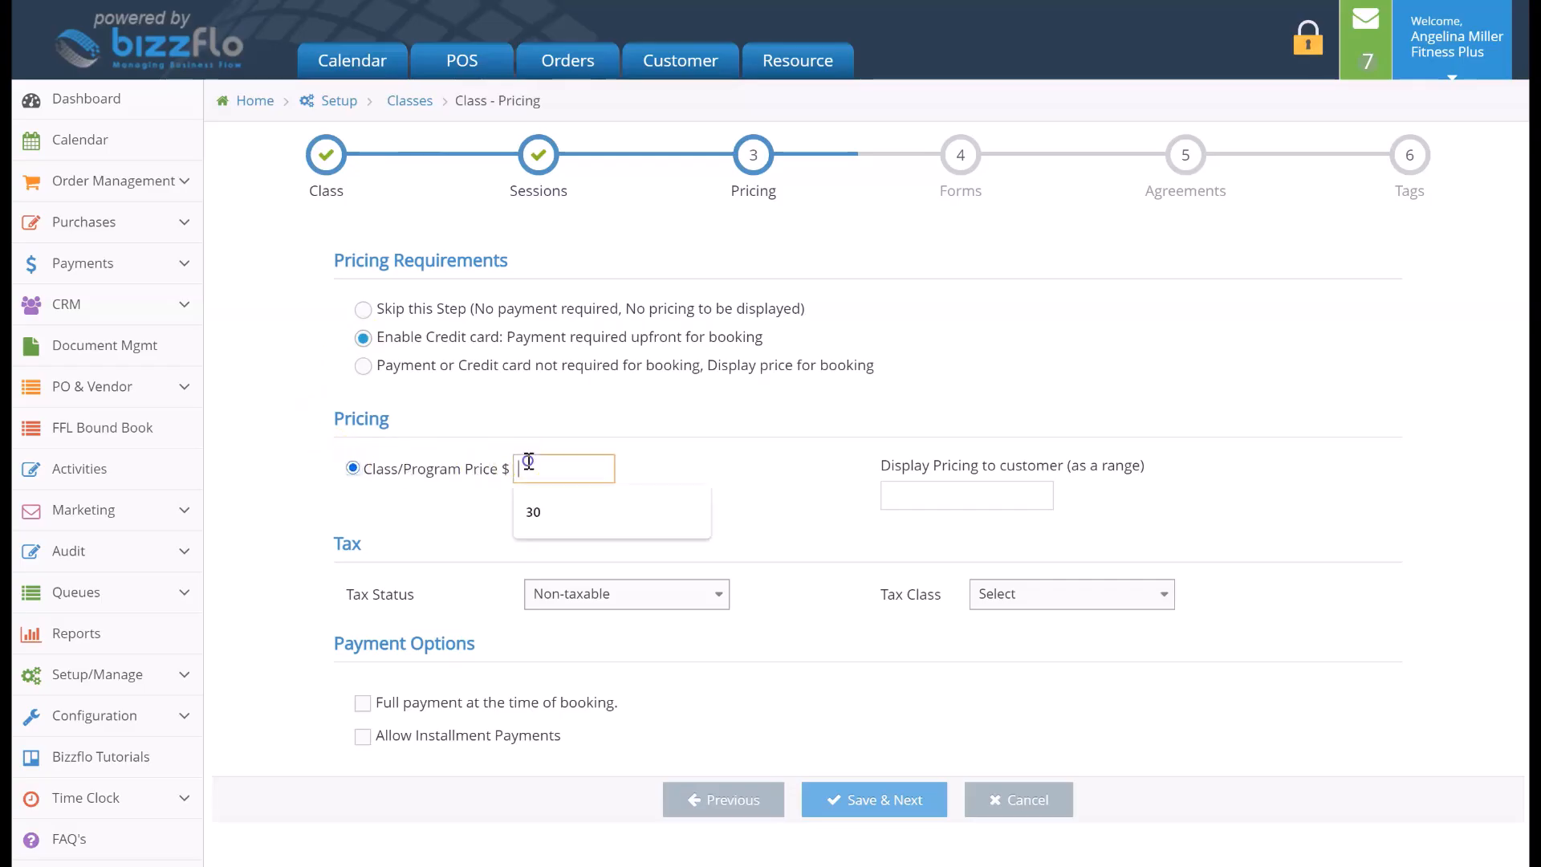
type("35")
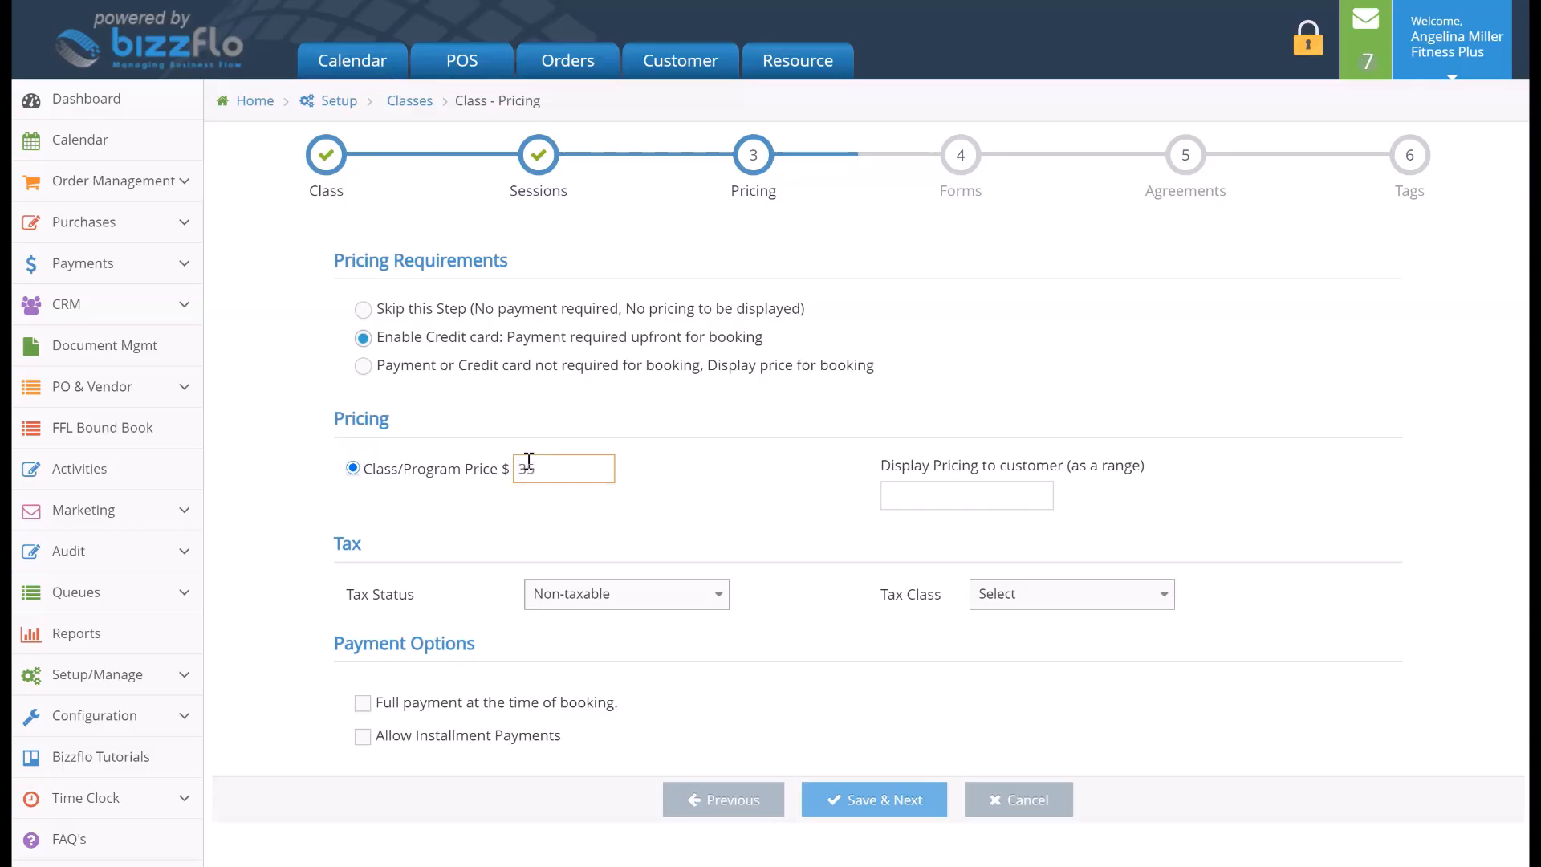
Step: Select Non-taxable as the tax status and check the tax class options without choosing one
left_click(904, 495)
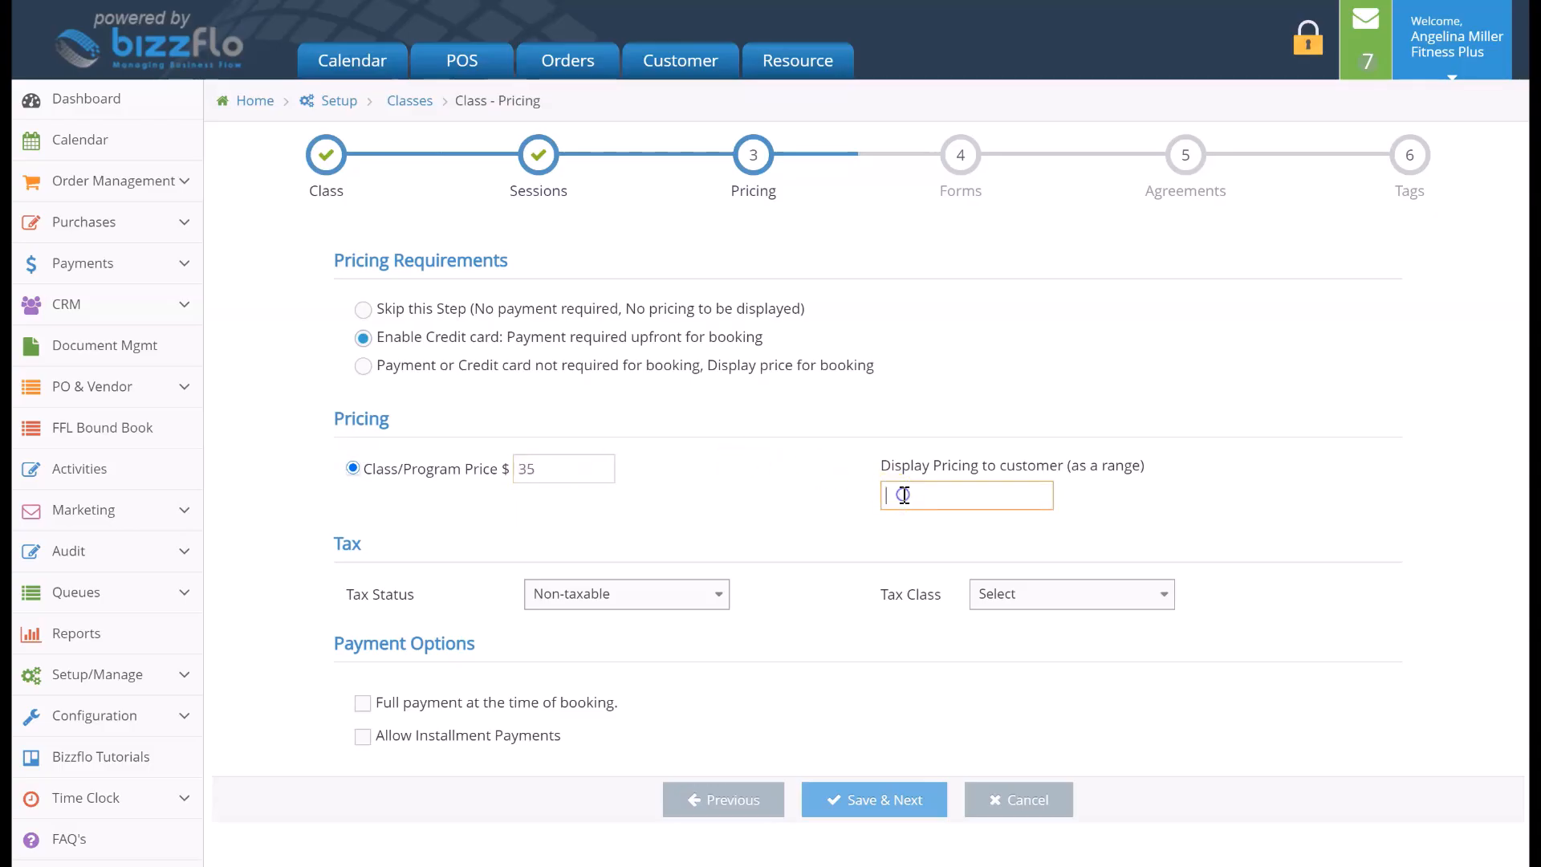
scroll(903, 498, "down", 1)
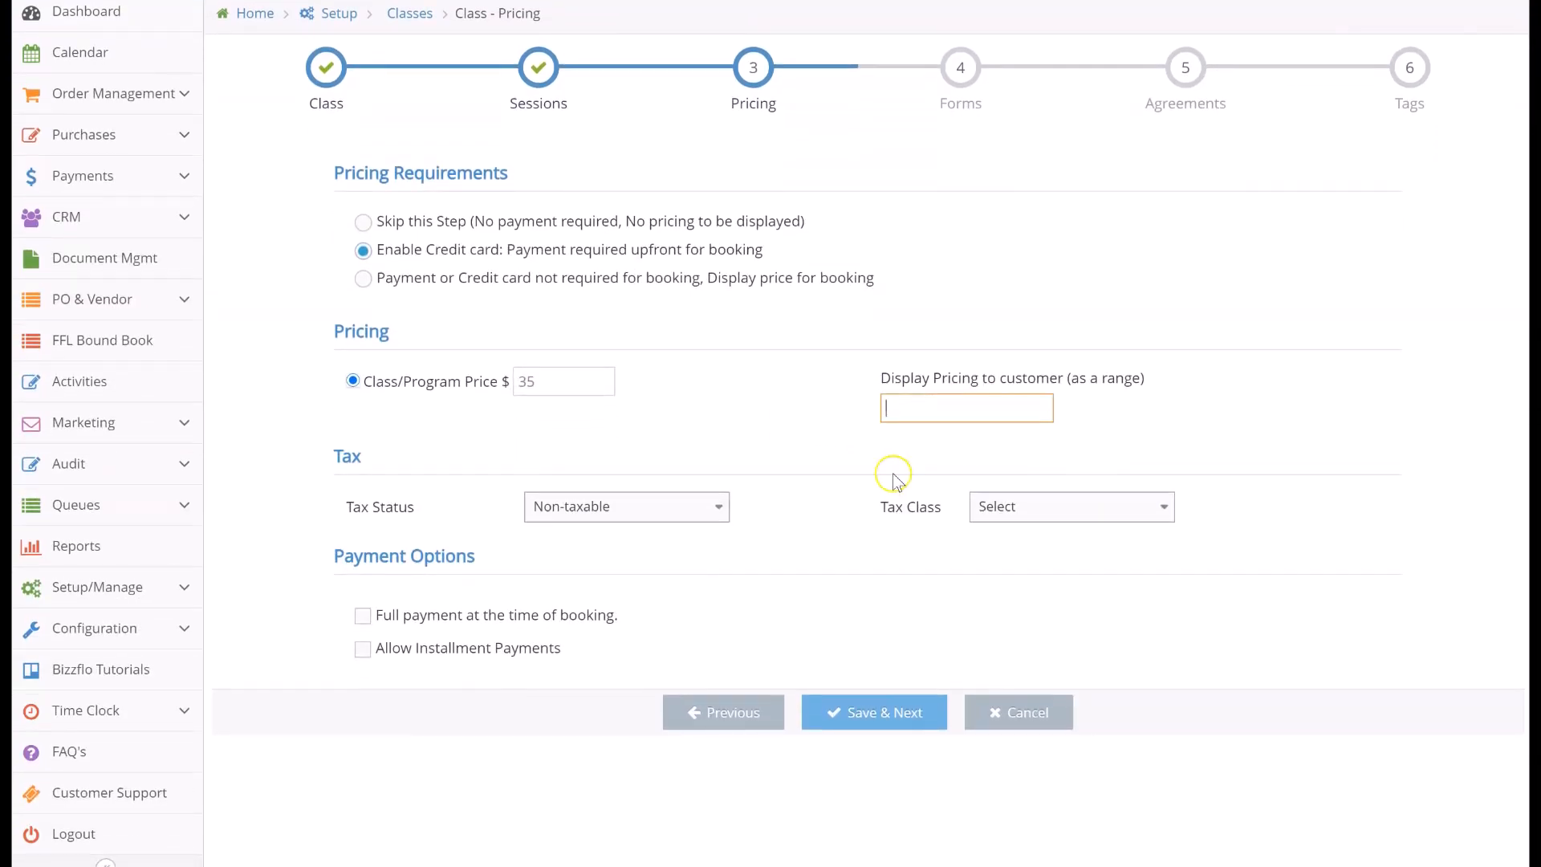
left_click(698, 504)
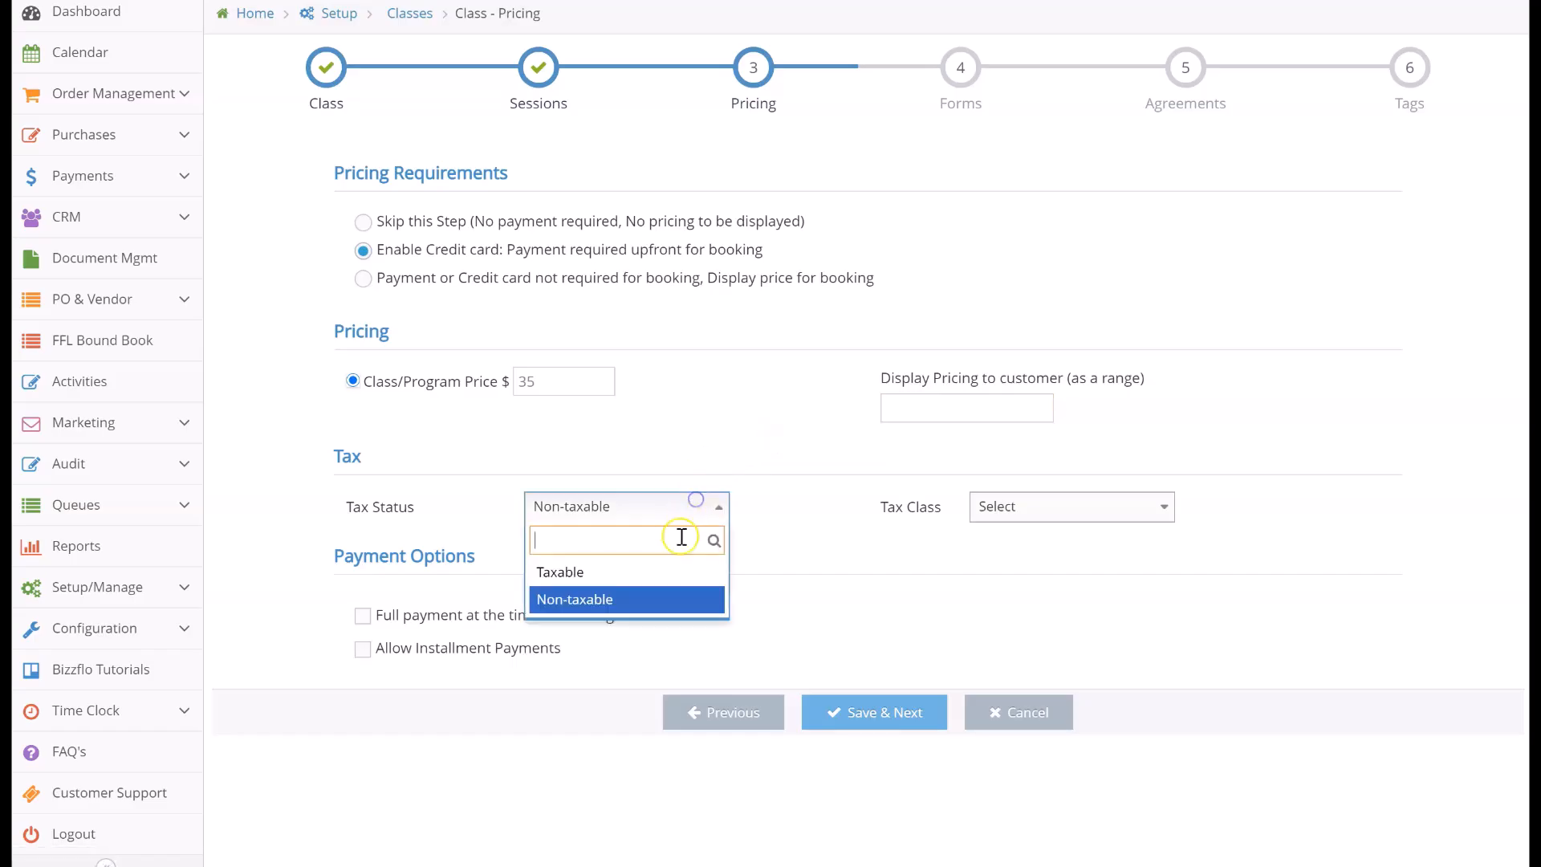
left_click(683, 599)
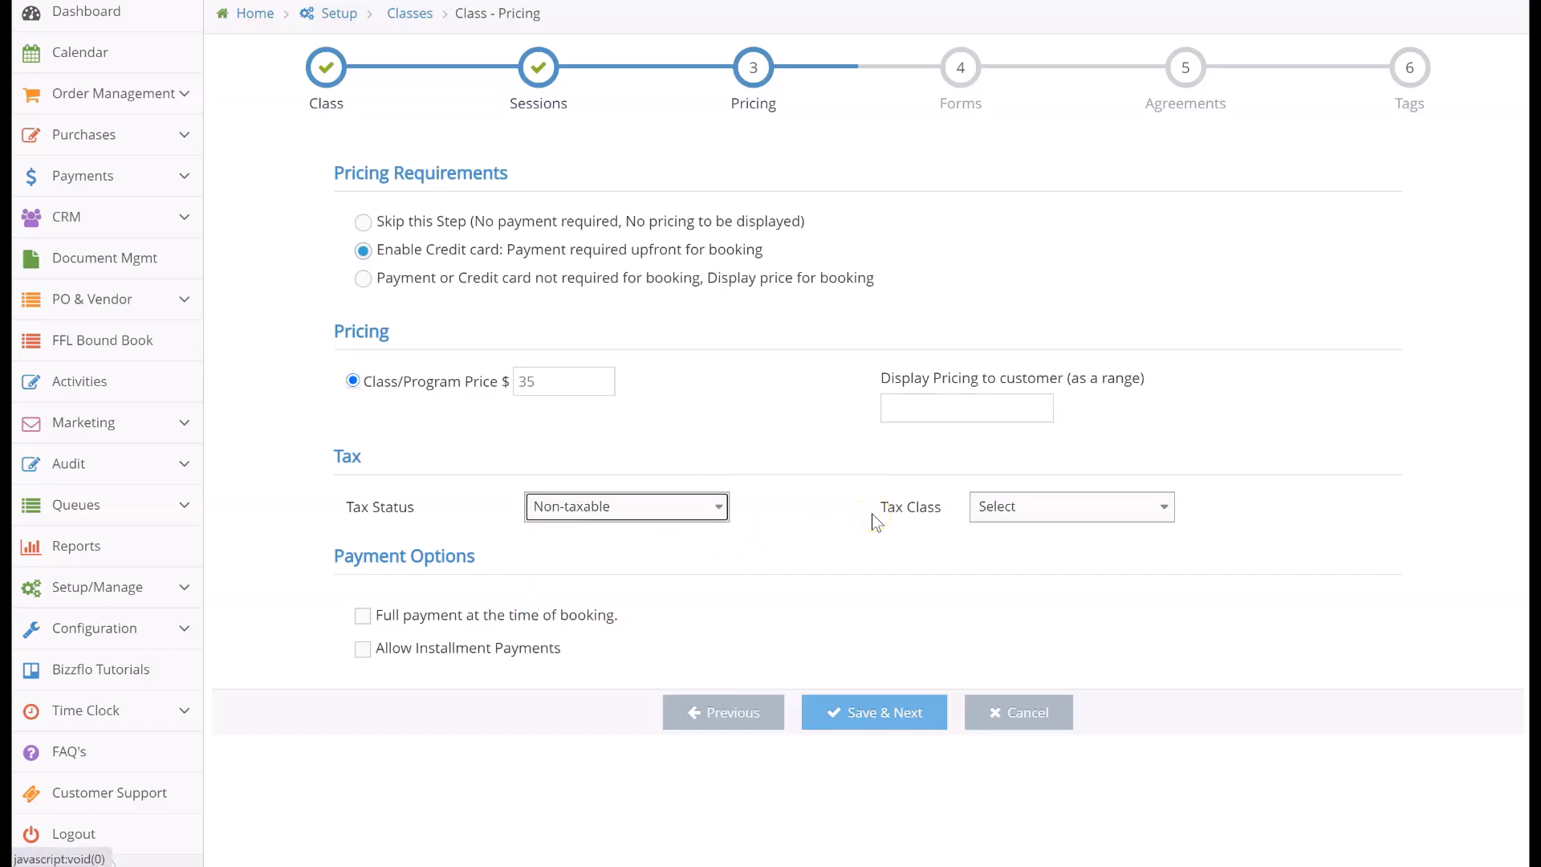
left_click(985, 510)
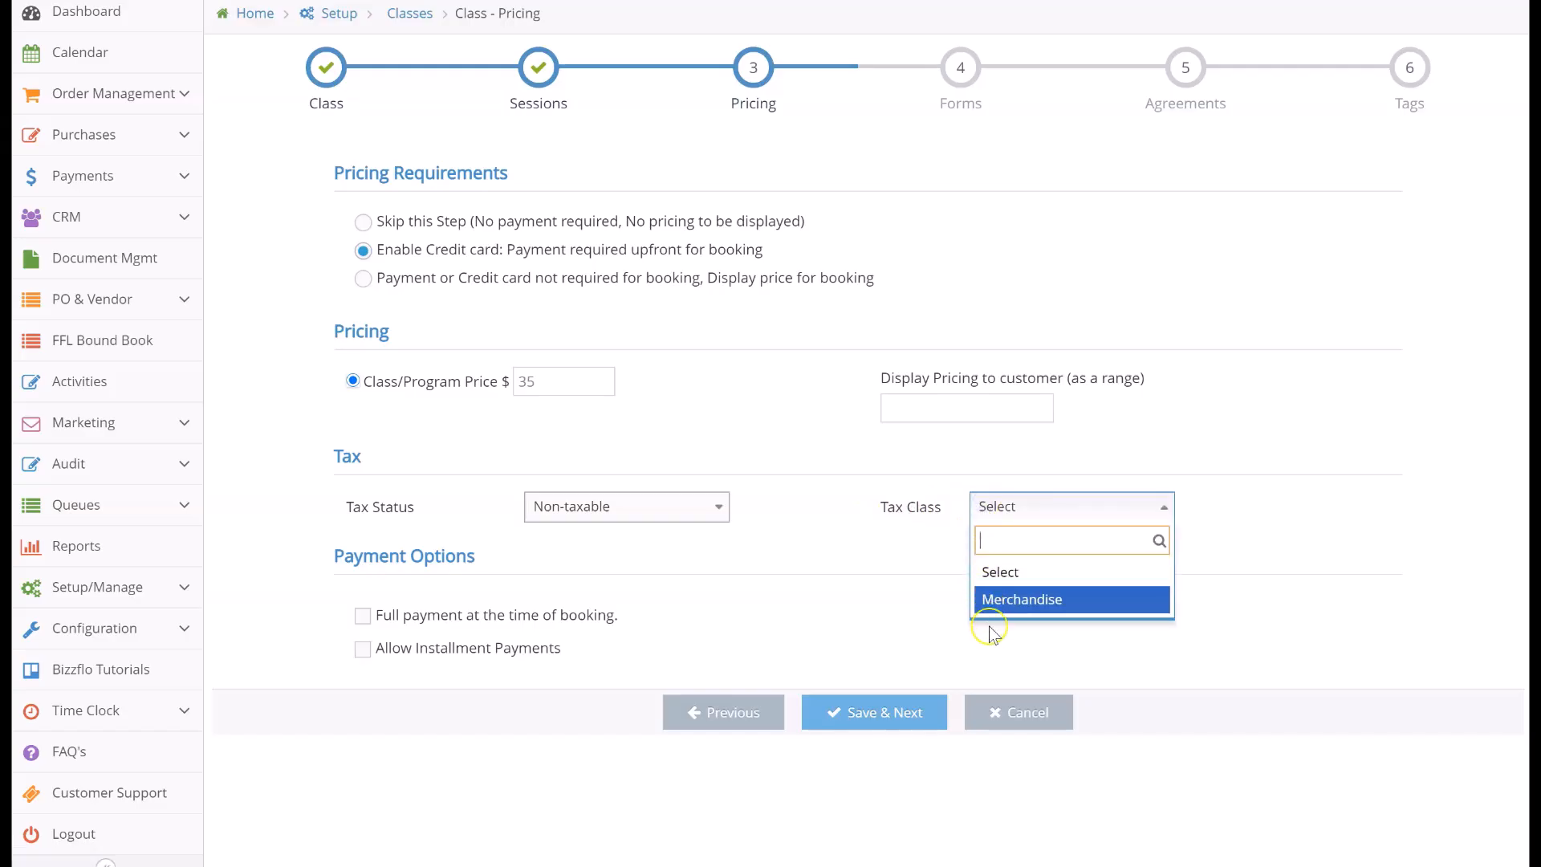
left_click(992, 634)
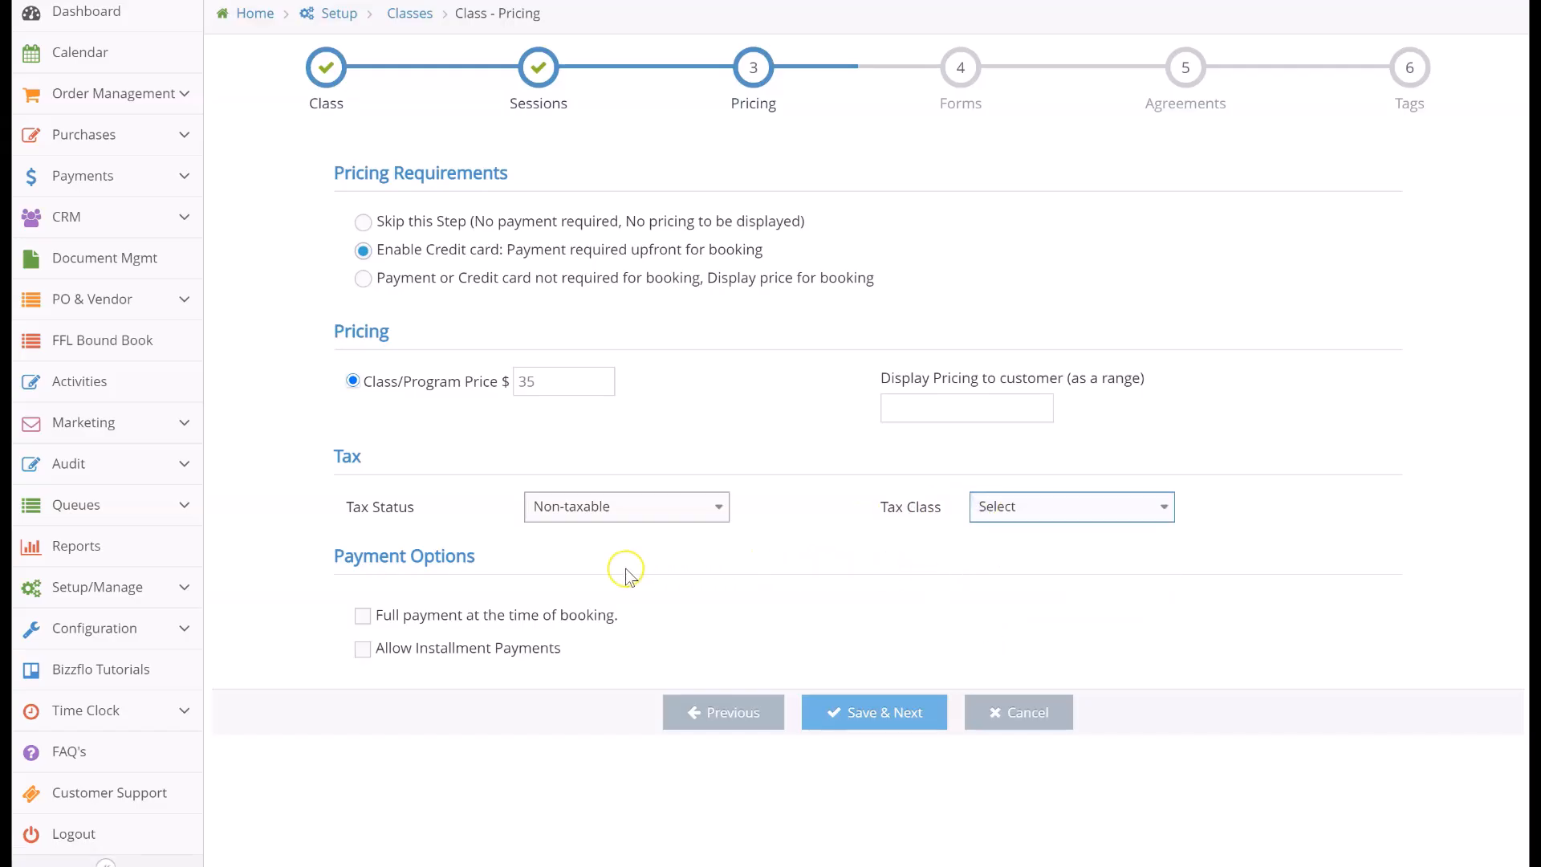
Step: Enable full payment at the time of booking with a $10 discount option labelled "Seniors"
left_click(363, 616)
scroll(369, 618, "down", 1)
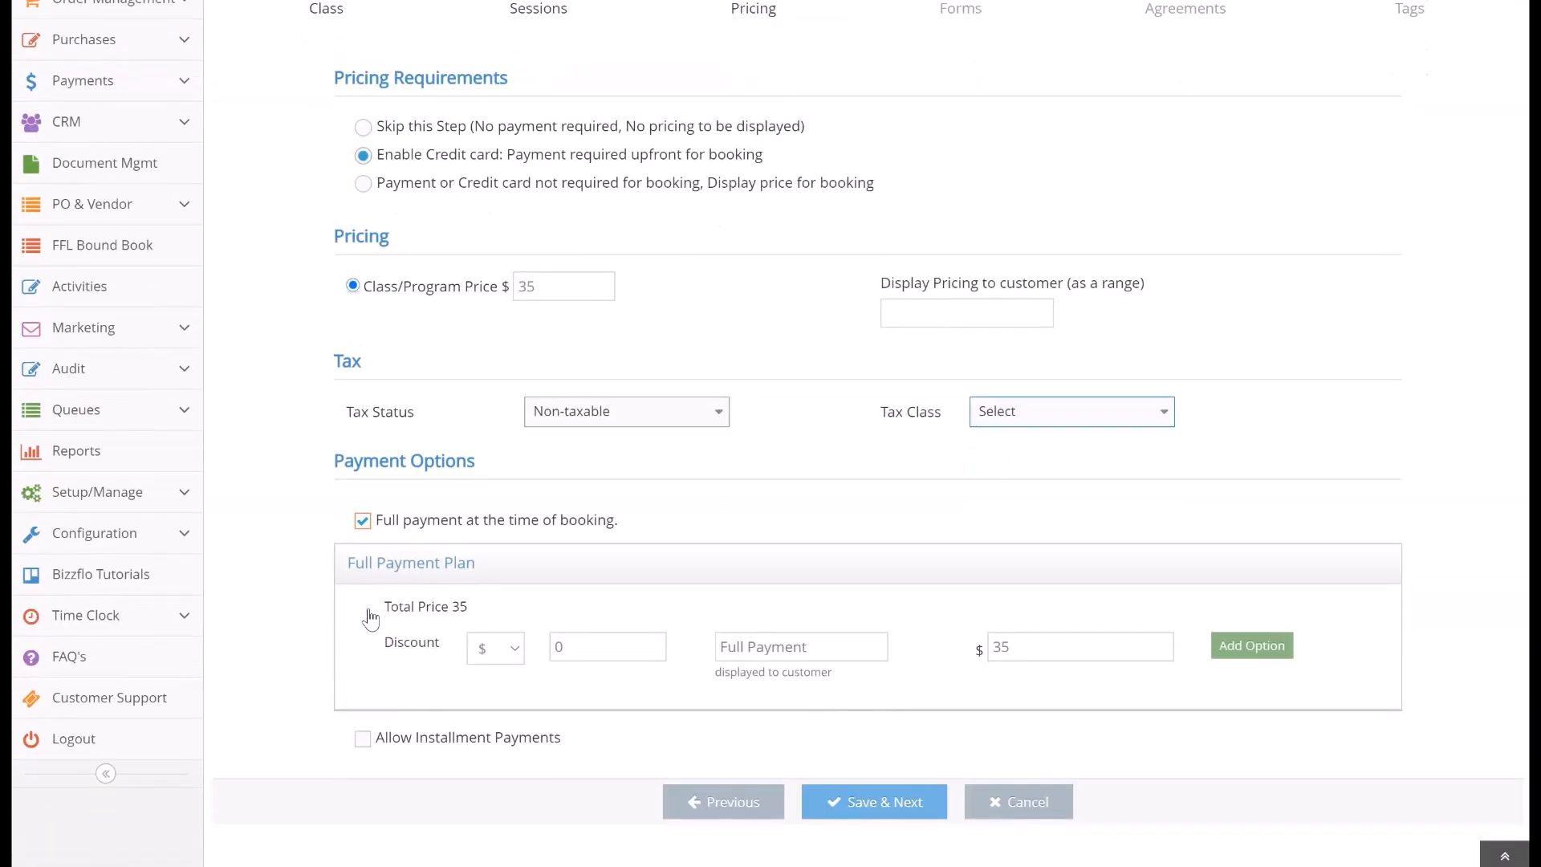
left_click(494, 647)
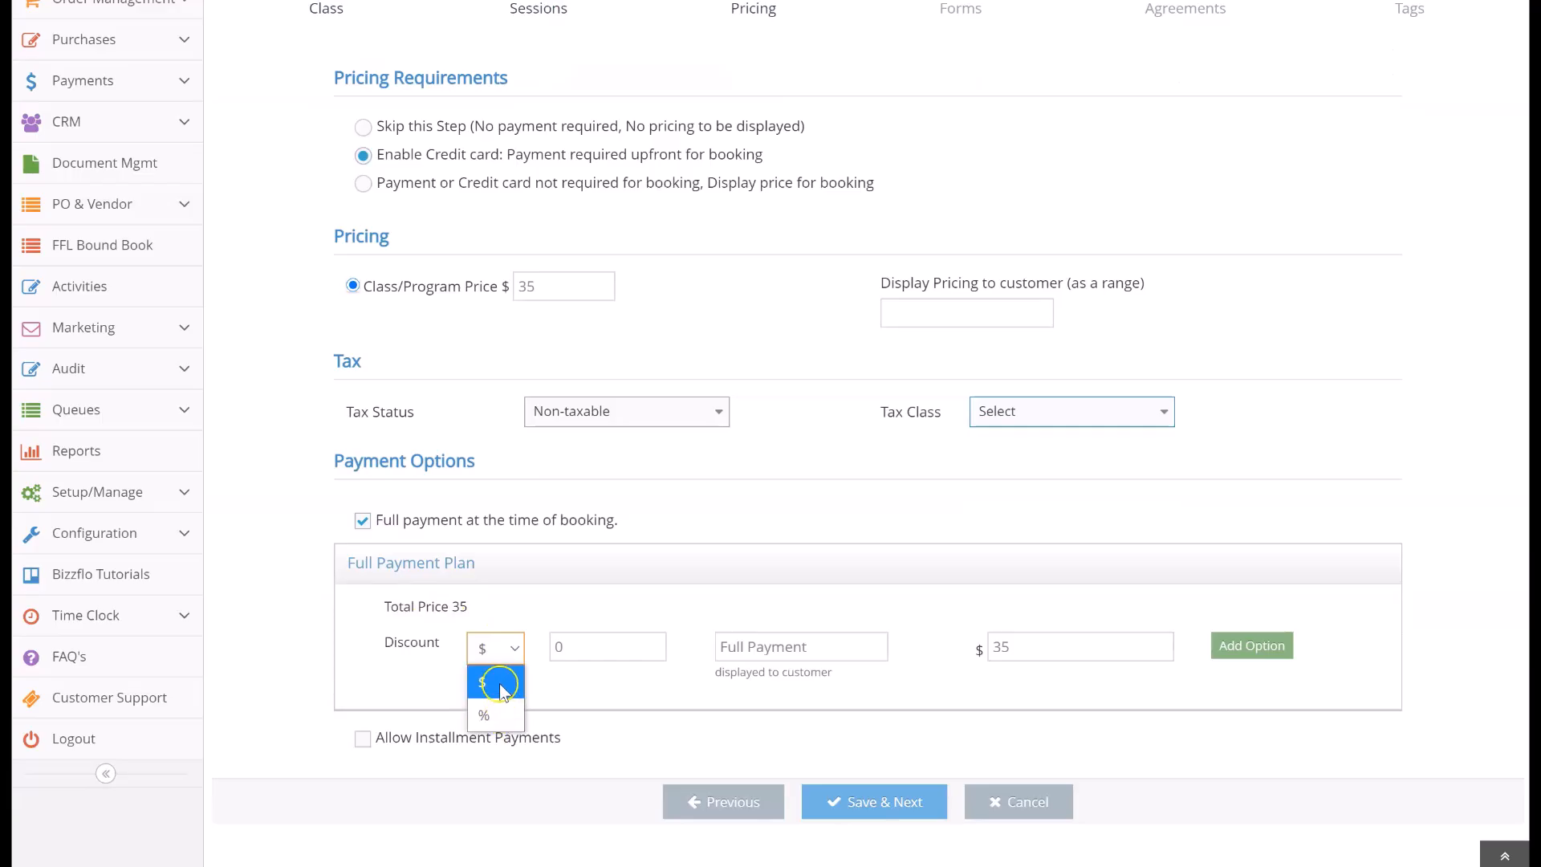
left_click(497, 682)
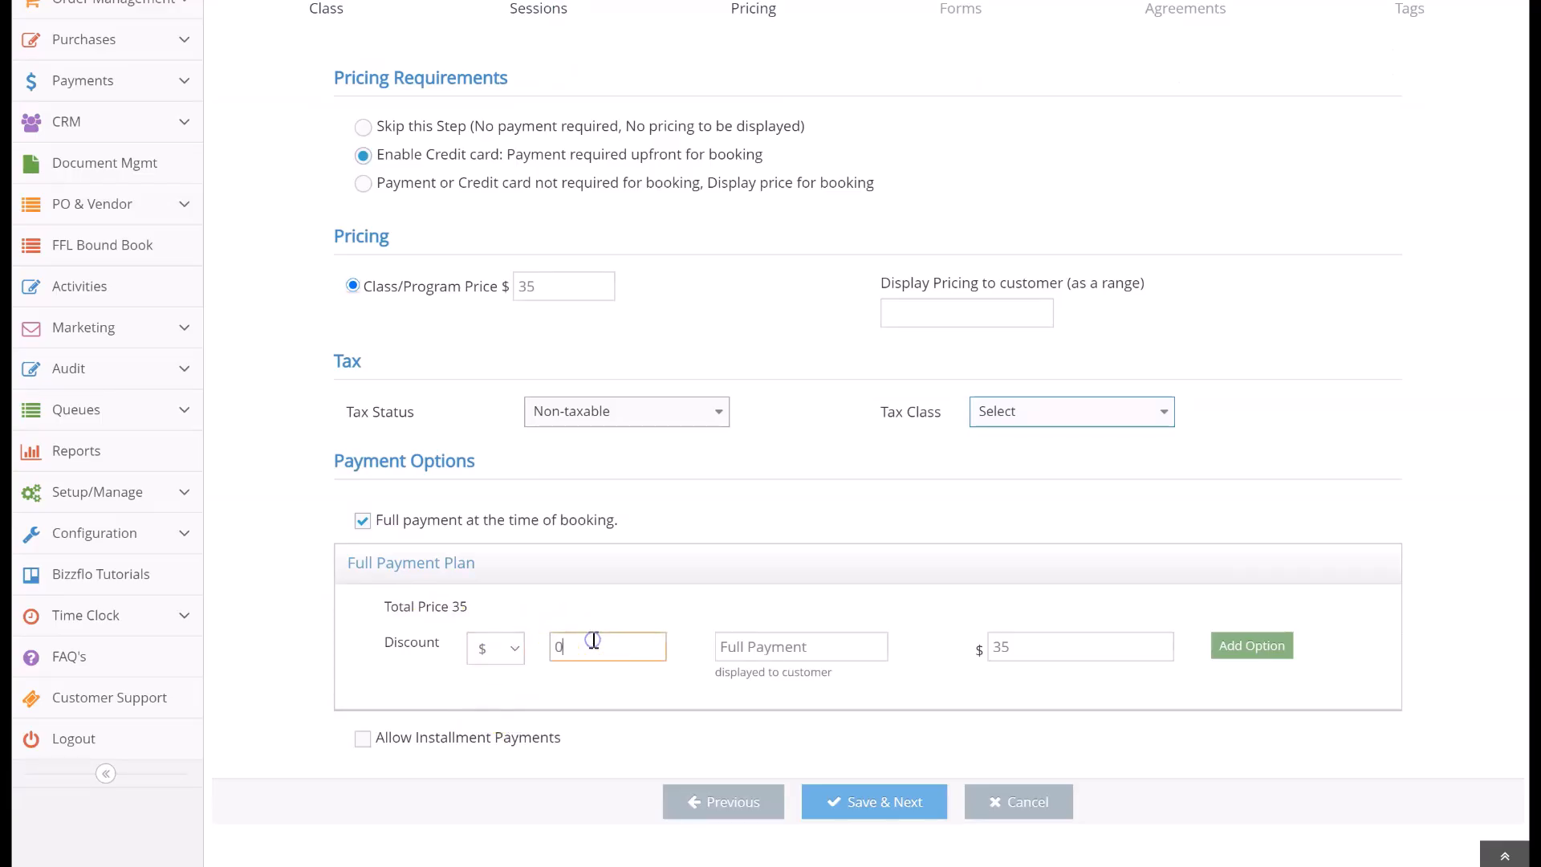
left_click(744, 646)
left_click_drag(817, 643, 726, 644)
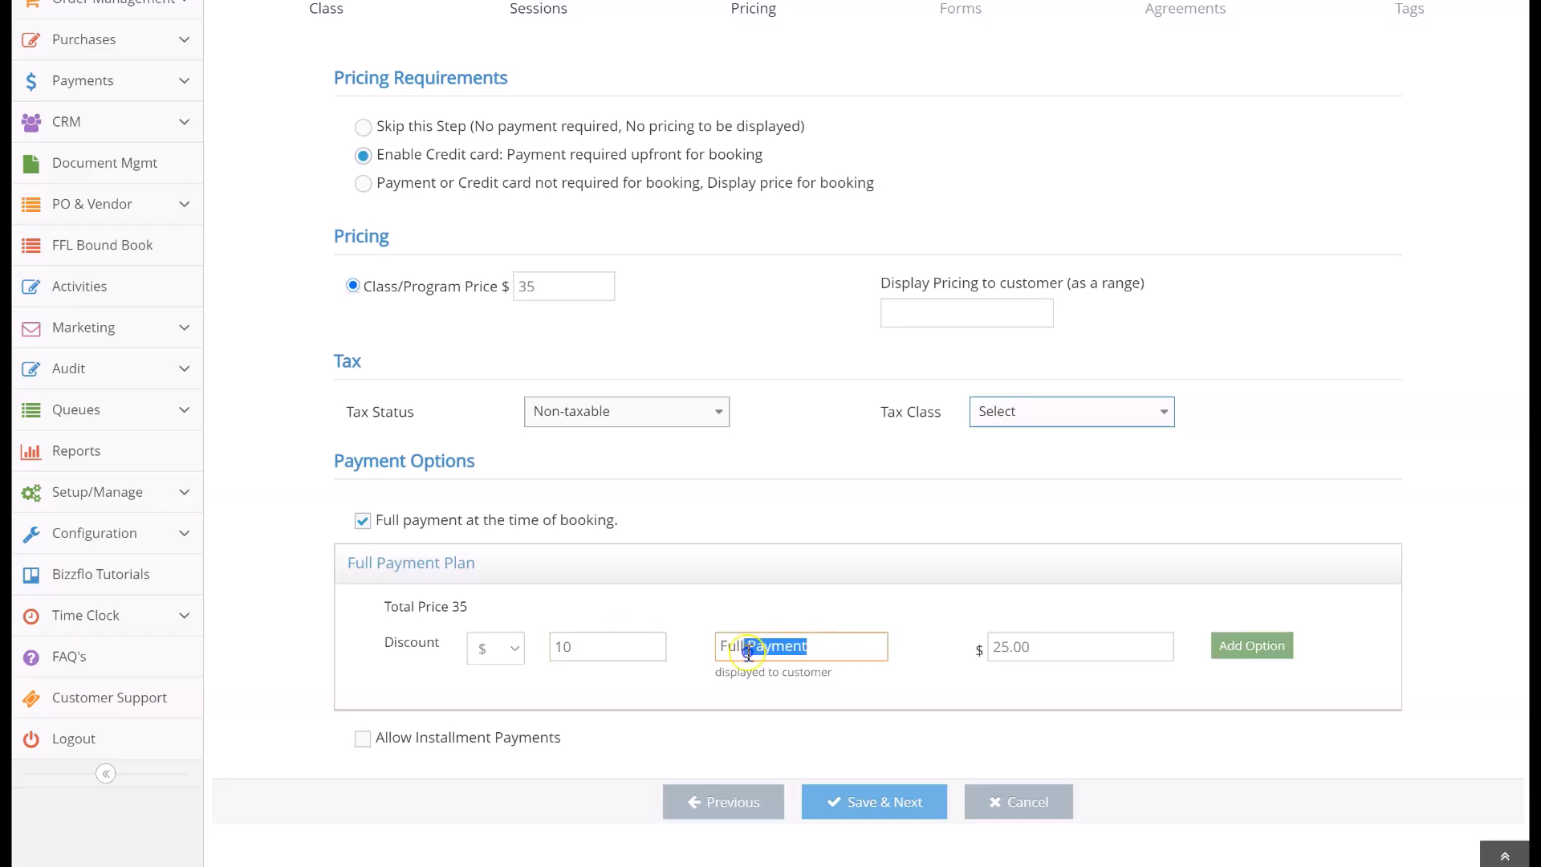
type("Seniors")
left_click(923, 615)
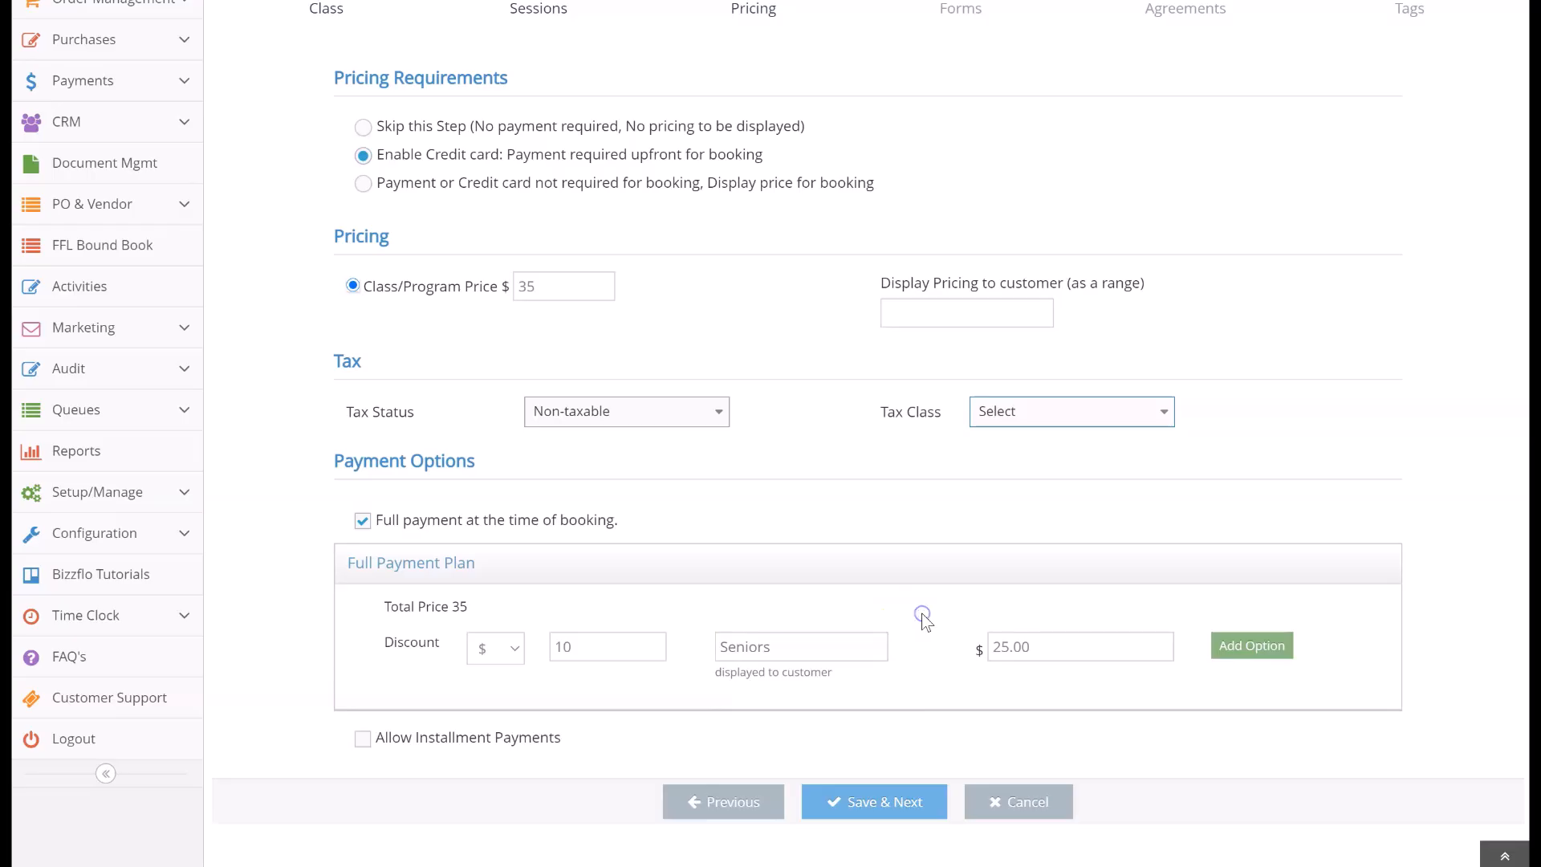
Step: Try out an extra full payment option and the installment plan setup, removing both again
left_click(1232, 653)
left_click(1216, 693)
left_click(370, 739)
scroll(369, 743, "down", 4)
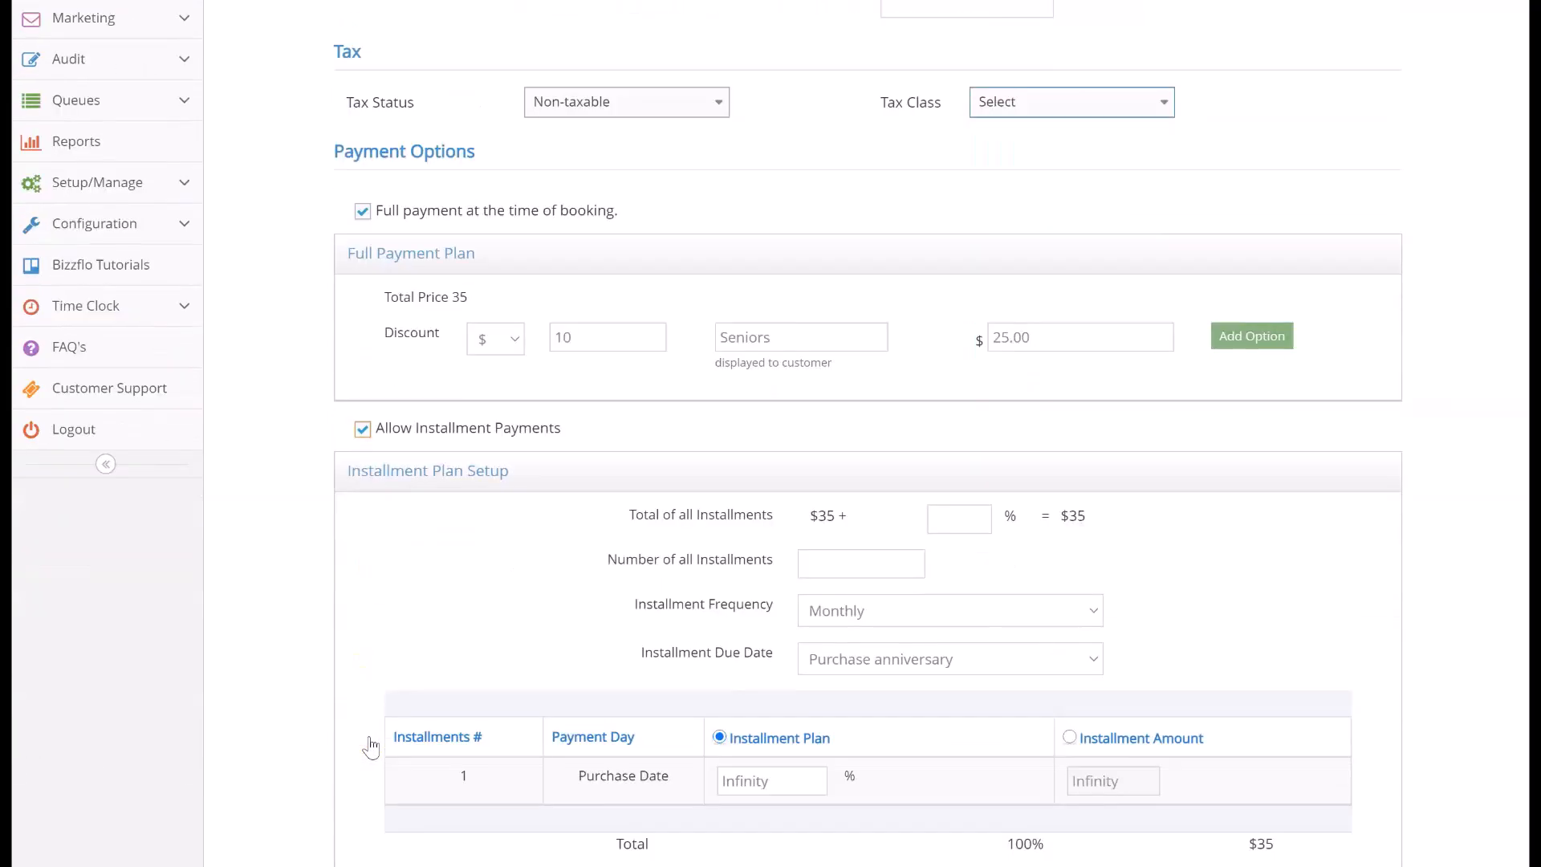
scroll(370, 736, "down", 2)
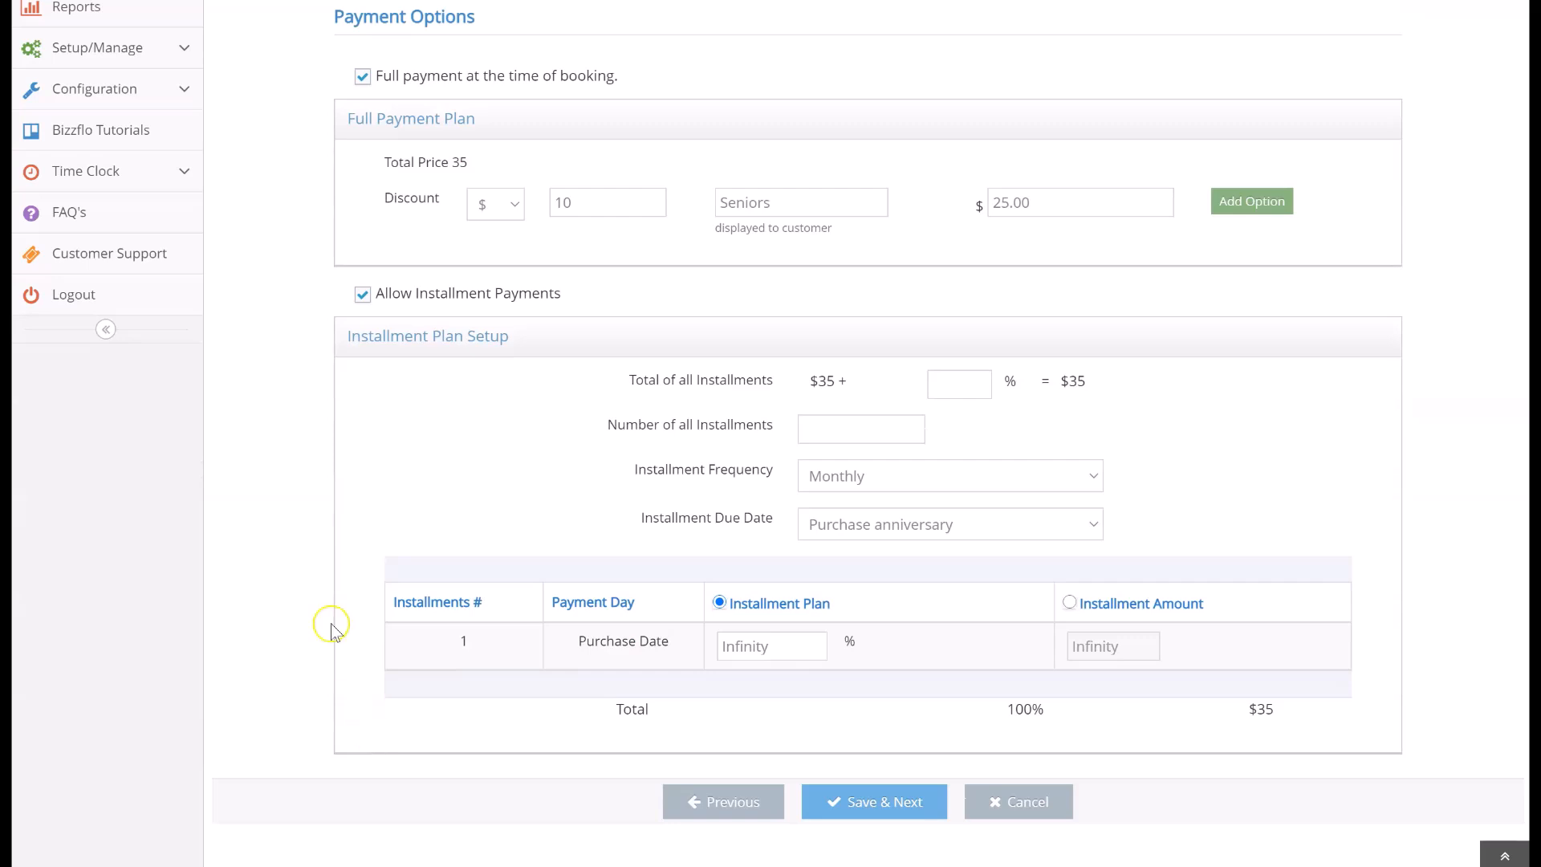
left_click(362, 295)
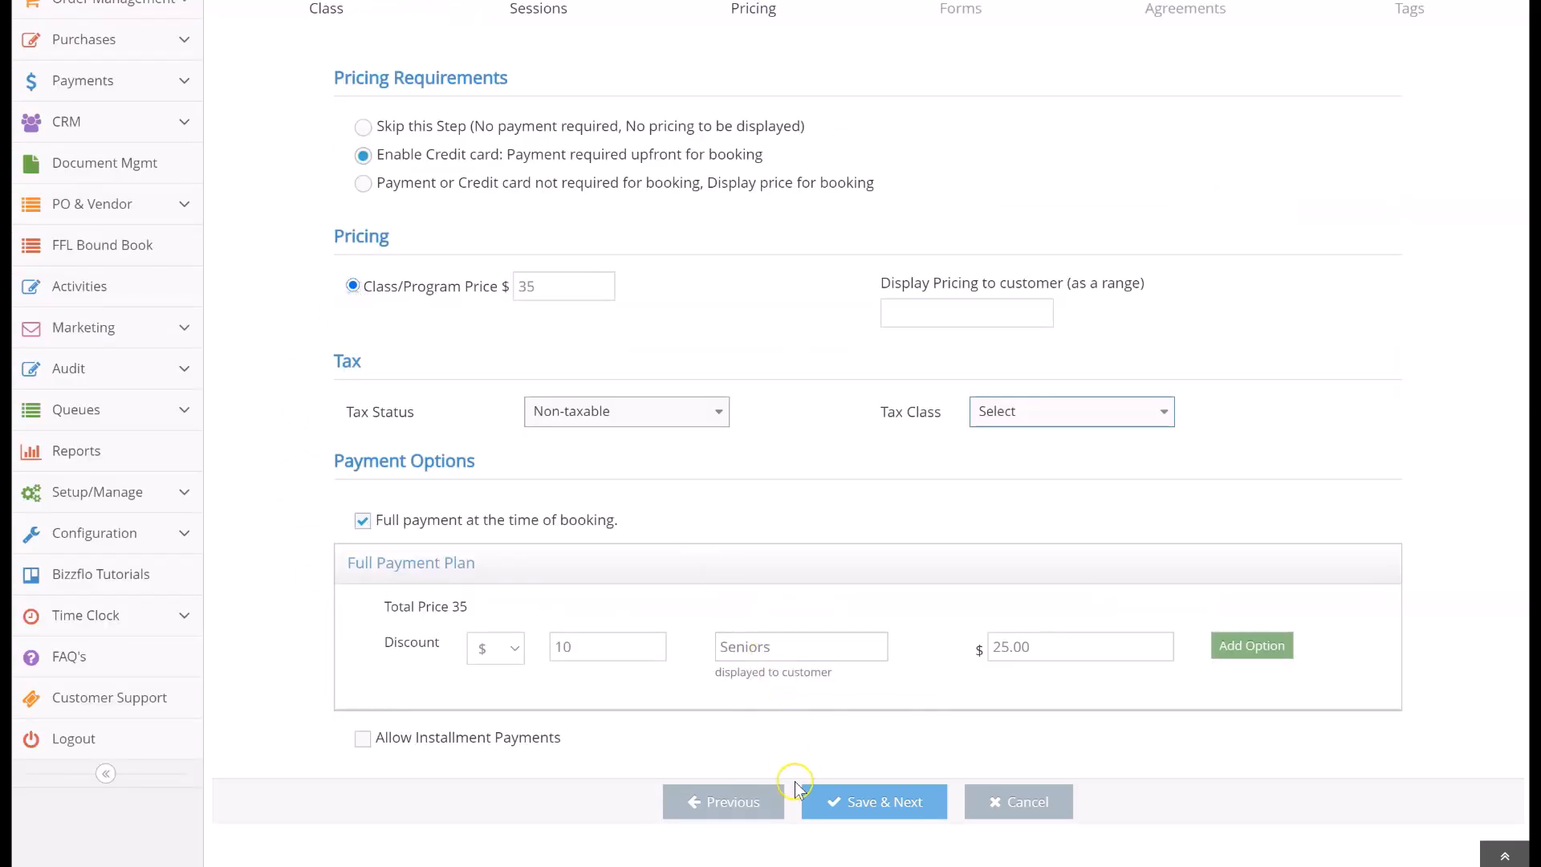
Step: Save the class pricing and continue to the Forms step
left_click(931, 816)
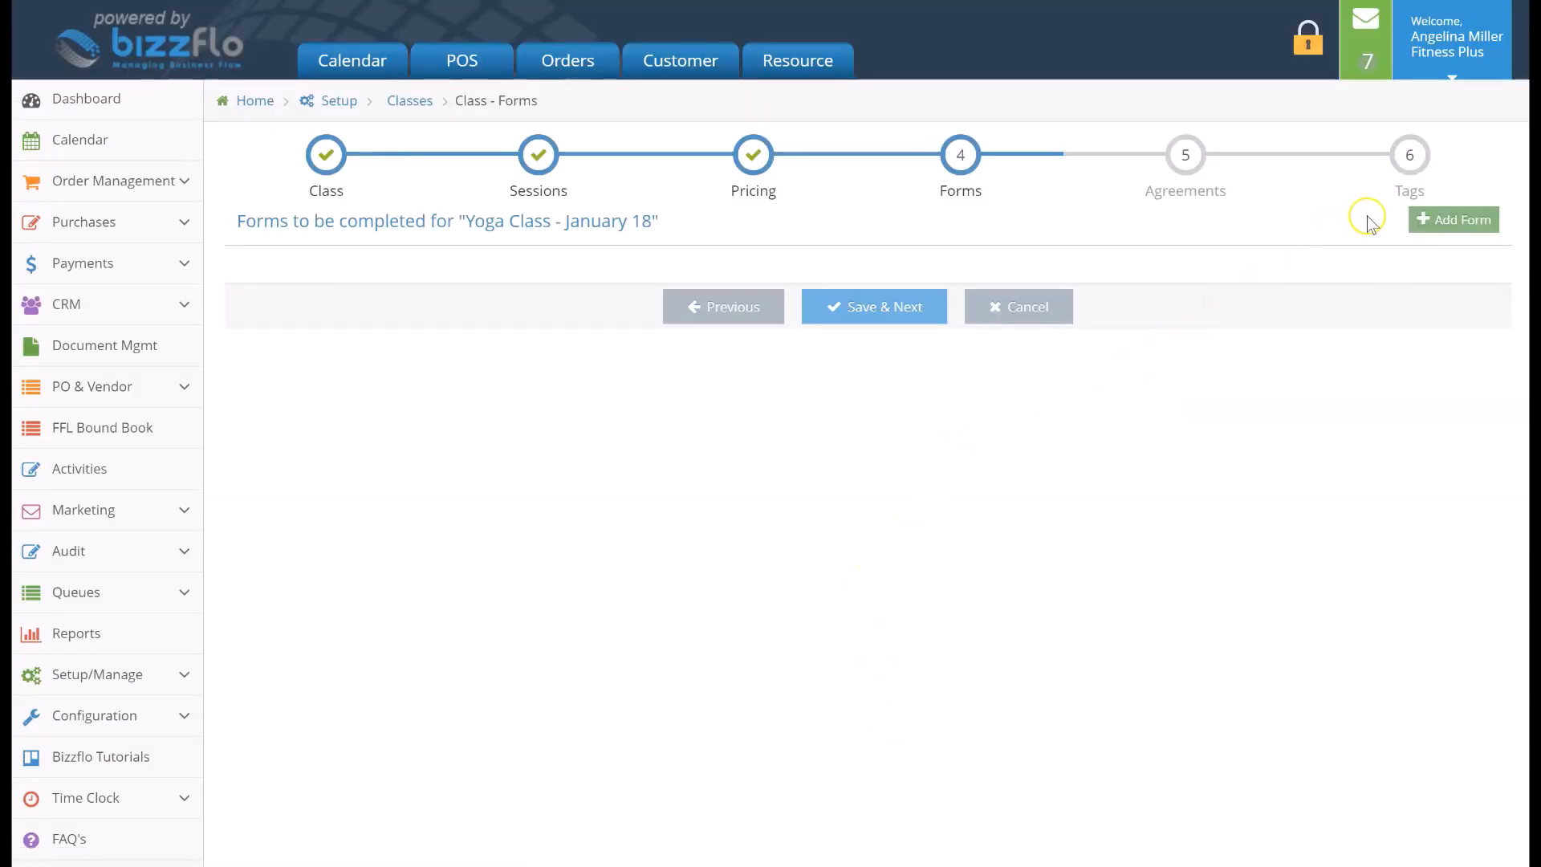
Step: Add the New Client Registration form to the forms to be completed for the class
left_click(1485, 220)
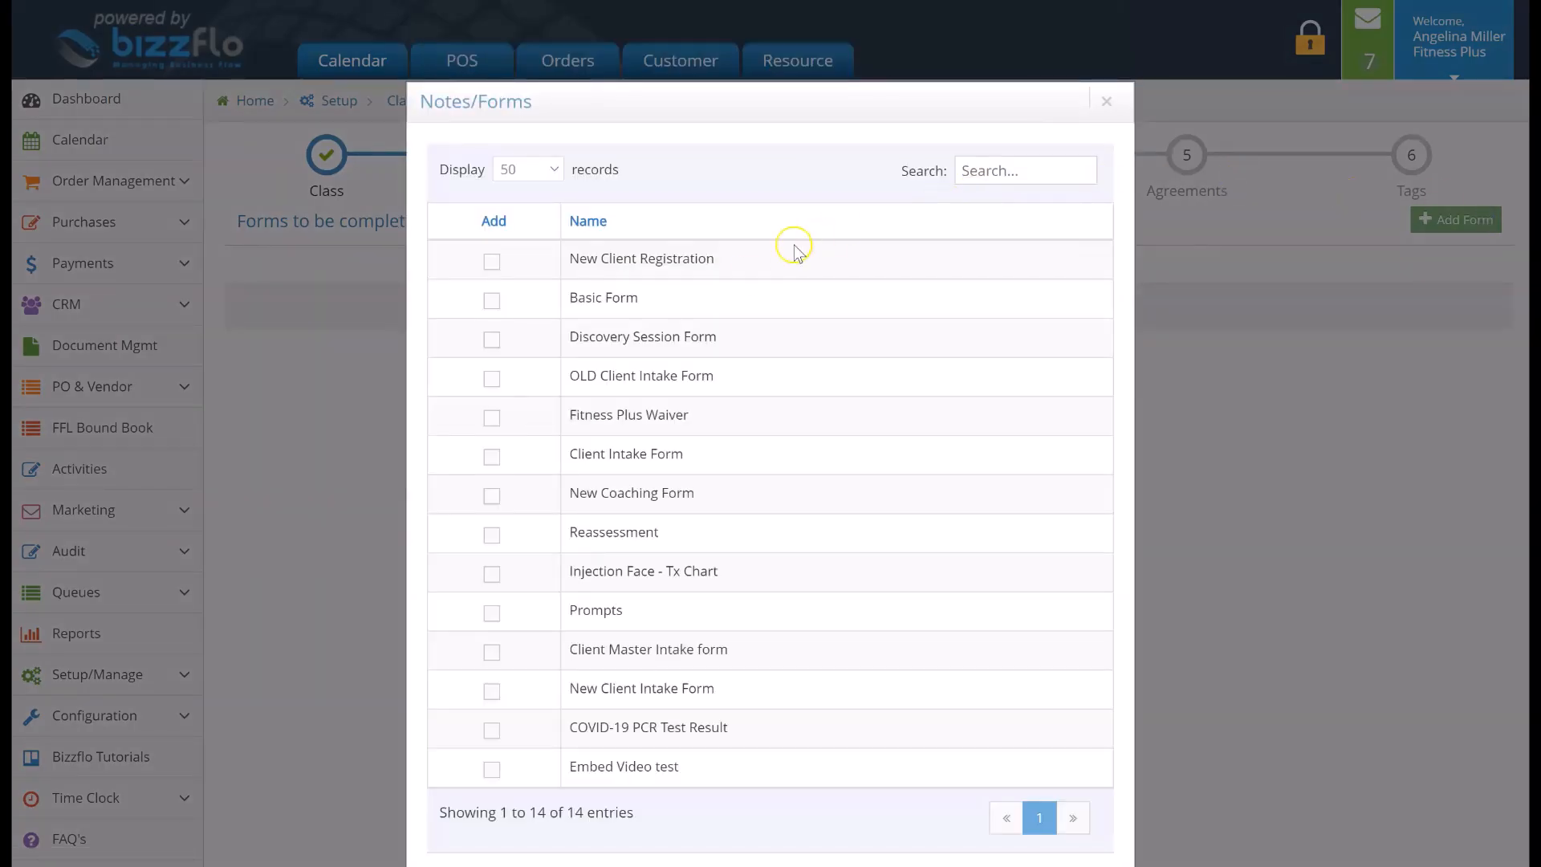
left_click(491, 262)
scroll(550, 347, "down", 2)
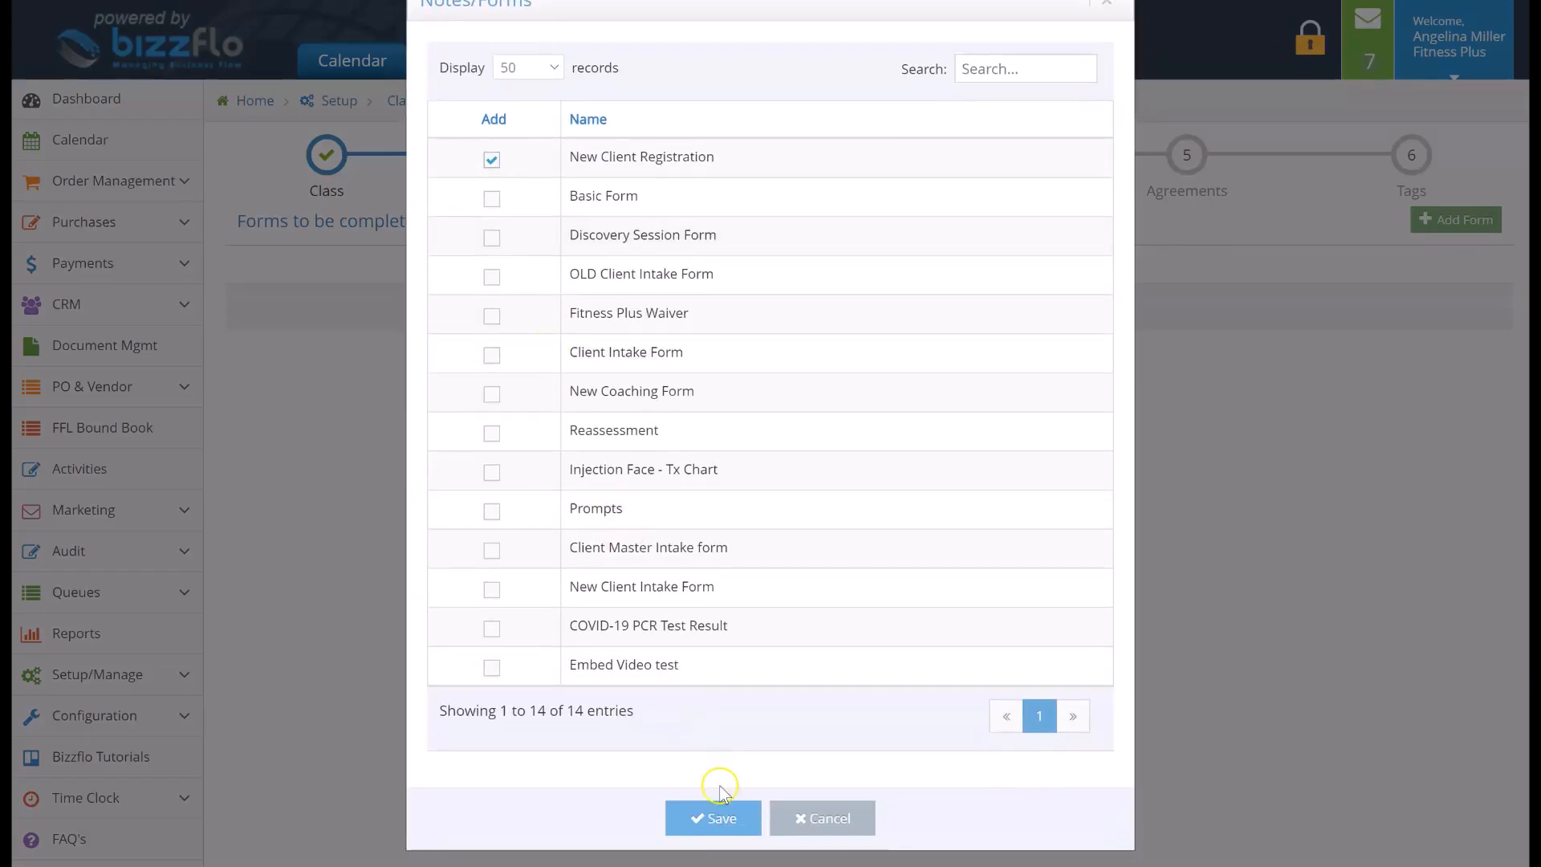
left_click(728, 820)
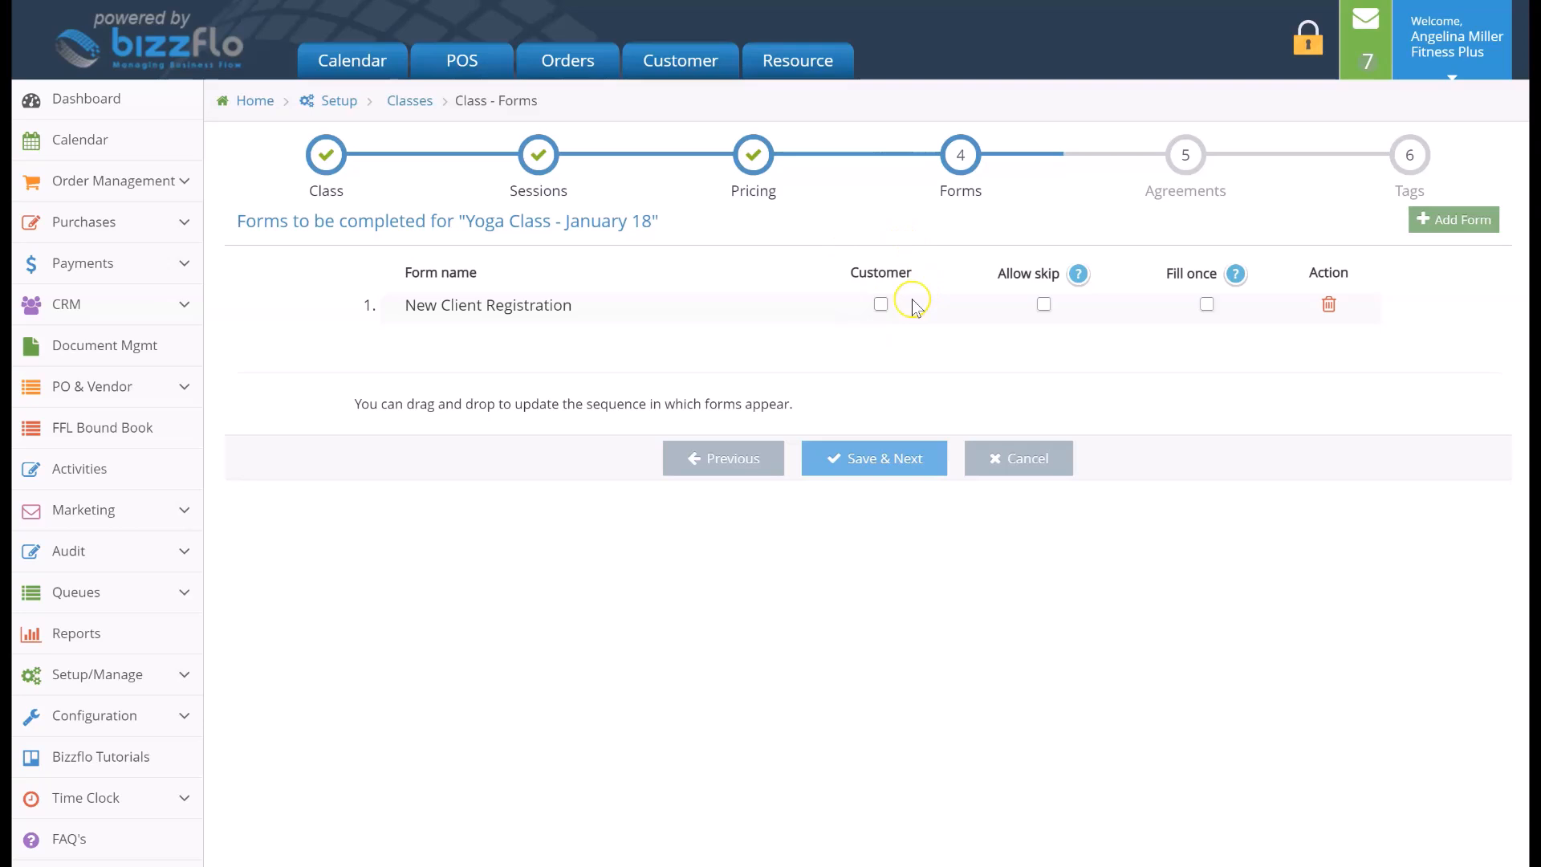
Step: Mark the New Client Registration form for the customer to complete, and save the forms to continue to Agreements
left_click(881, 305)
mouse_move(1079, 276)
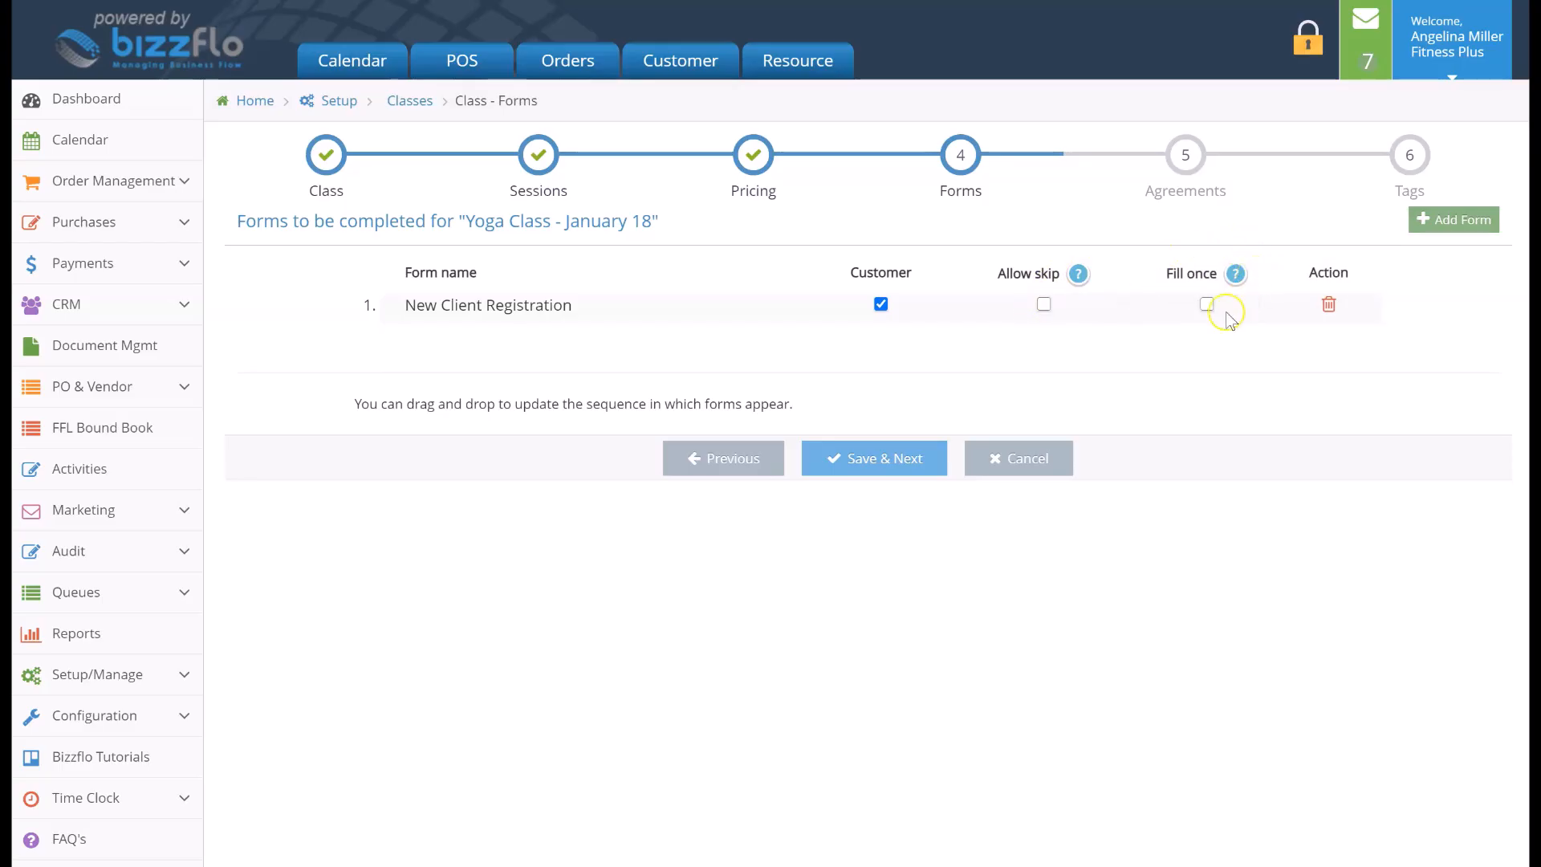
mouse_move(1234, 276)
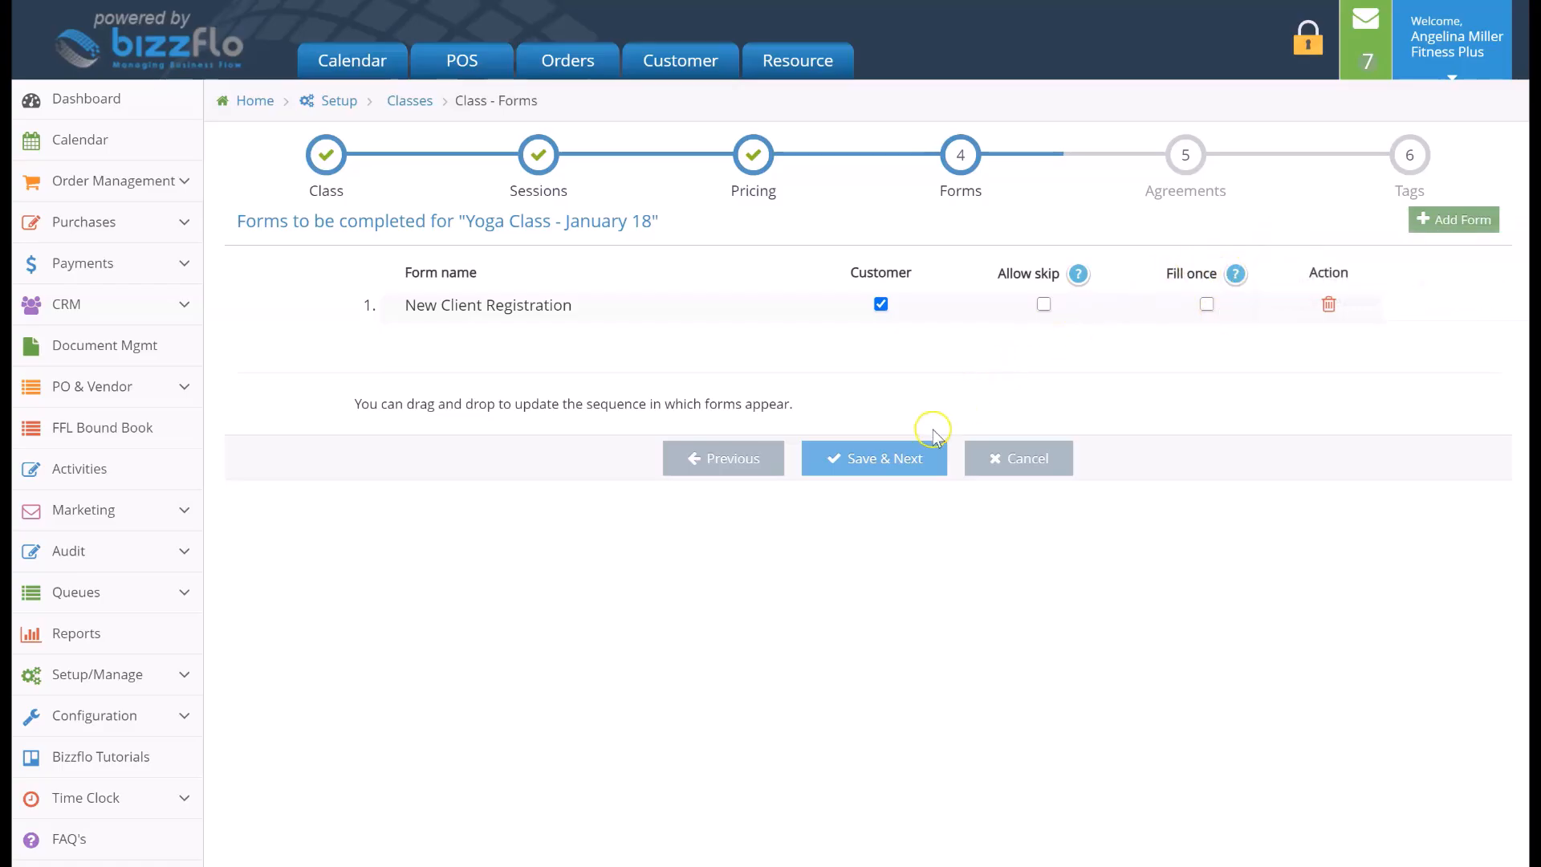
left_click(911, 457)
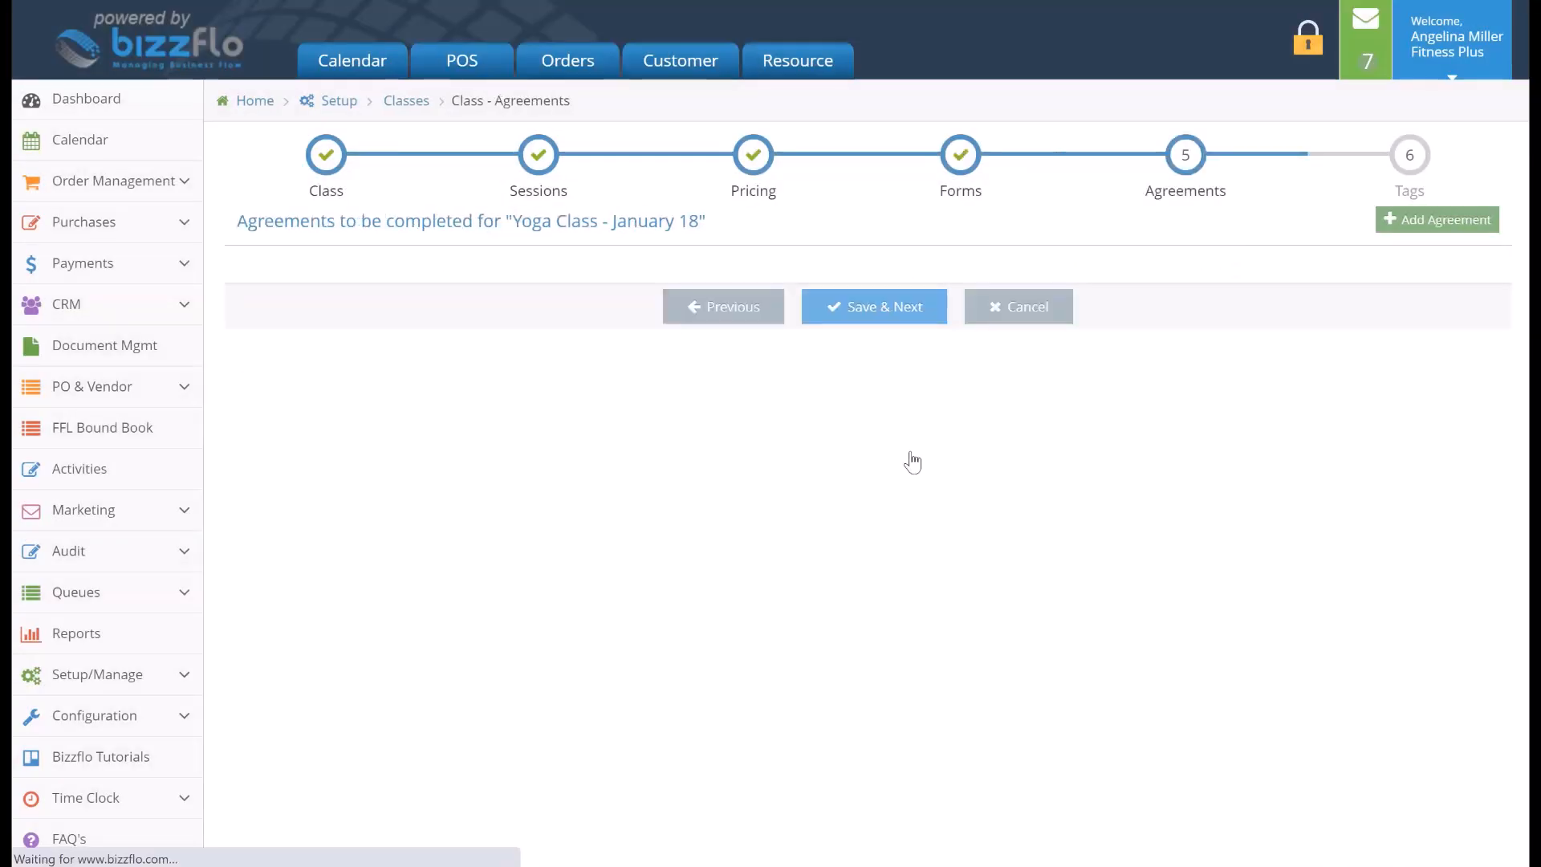
Step: Add the Fitness Plus Waiver agreement to the class and save it to continue to Tags
left_click(1389, 217)
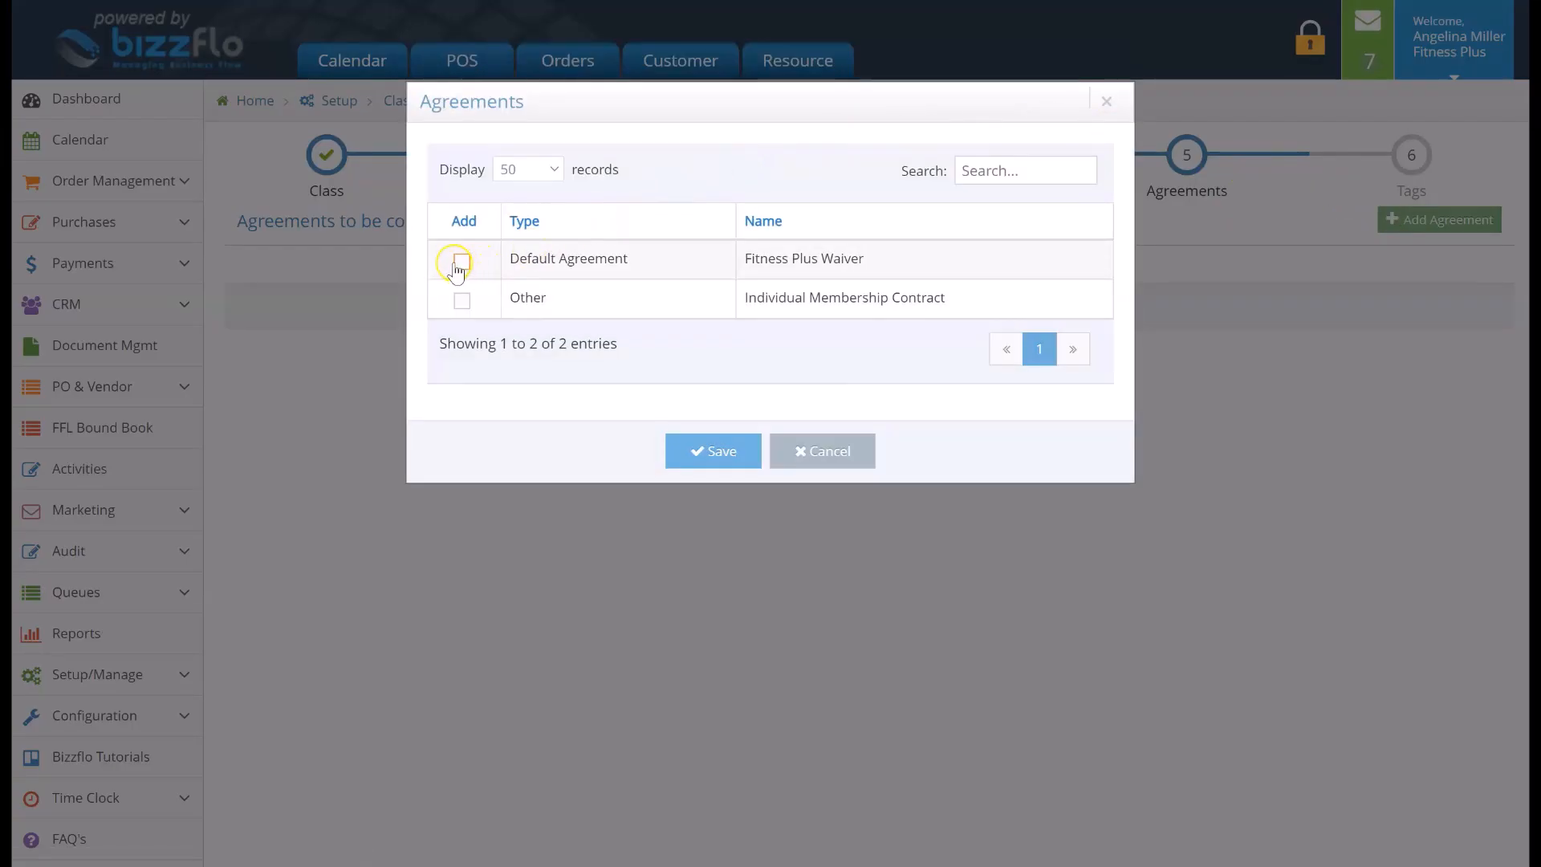
left_click(673, 445)
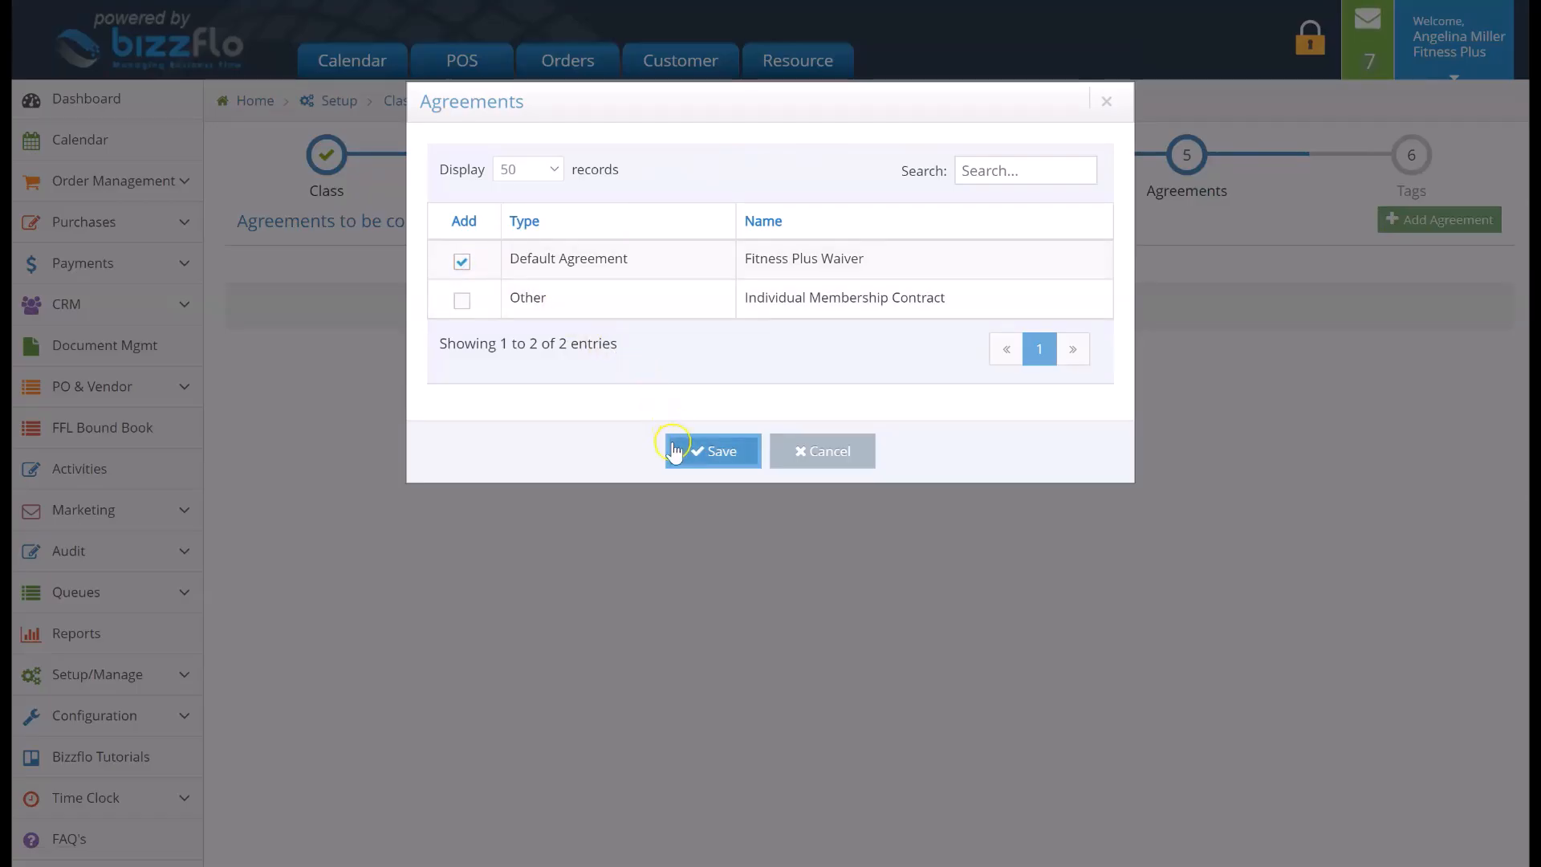
left_click(745, 451)
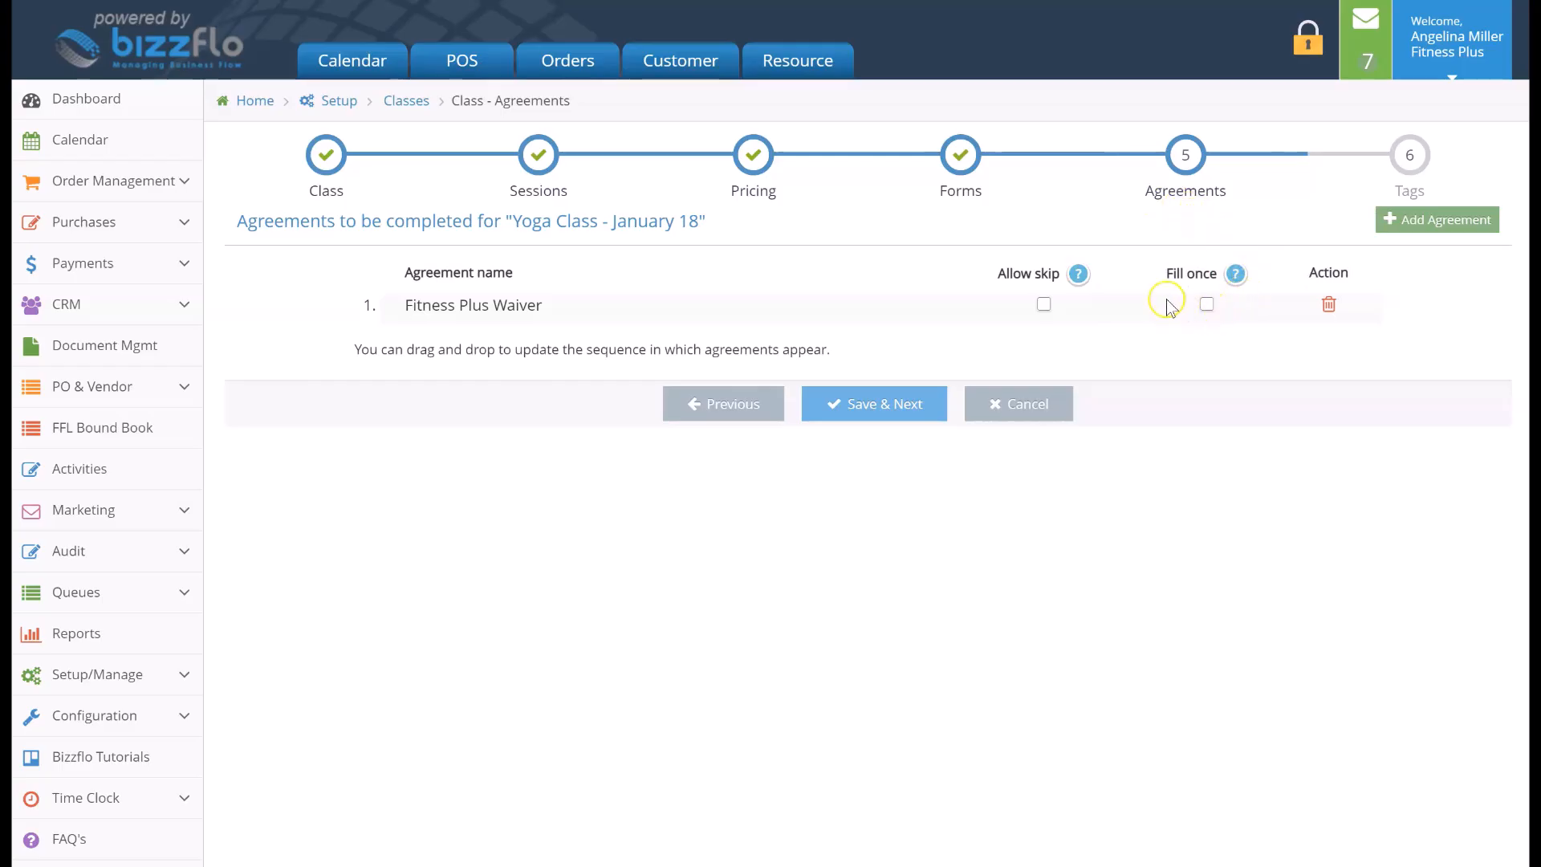
mouse_move(1234, 275)
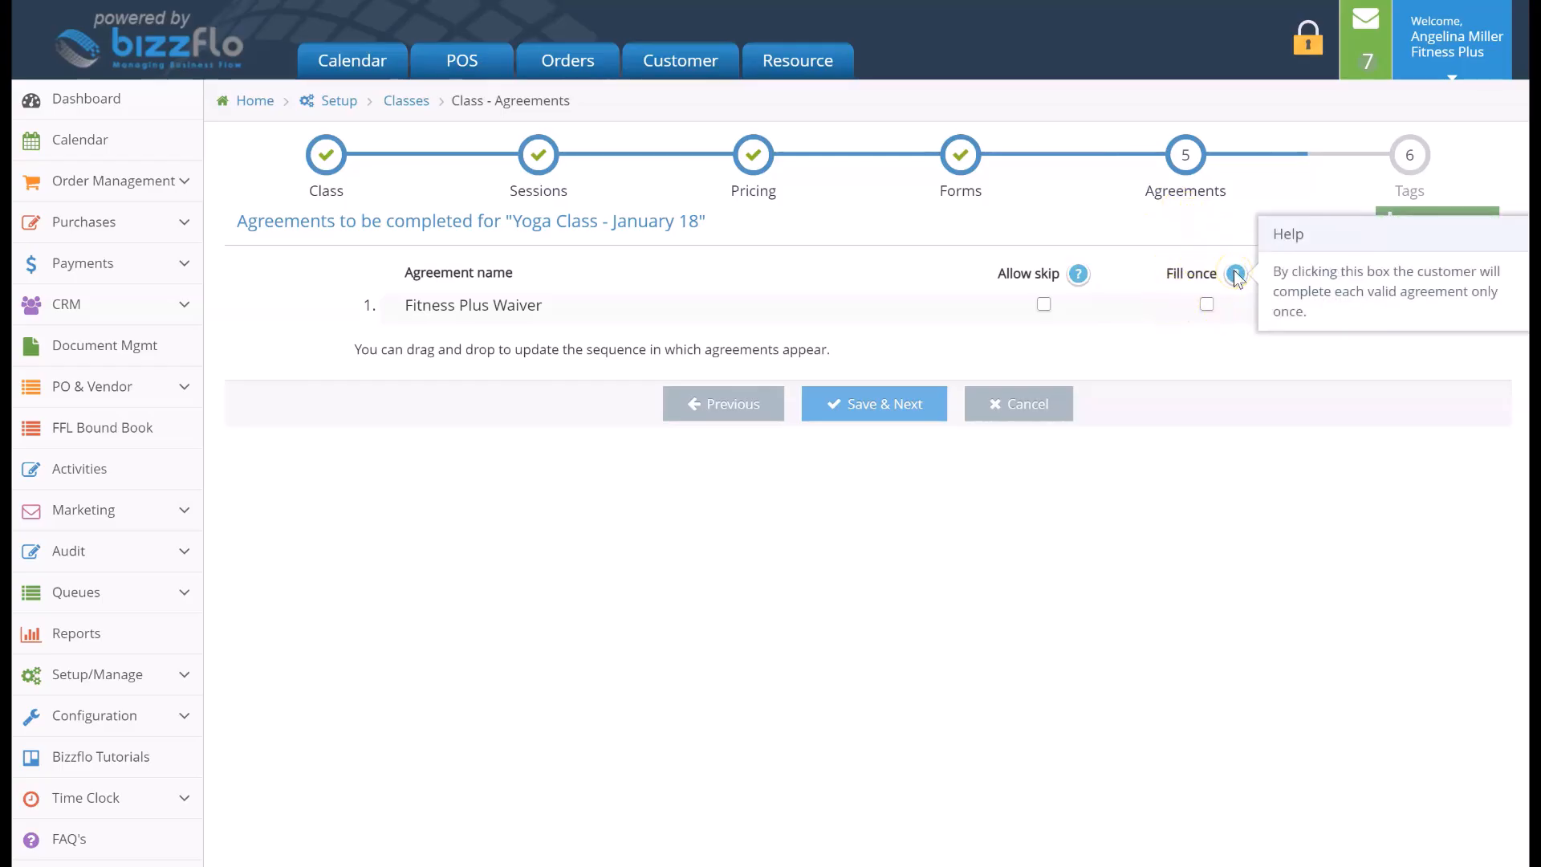
left_click(906, 406)
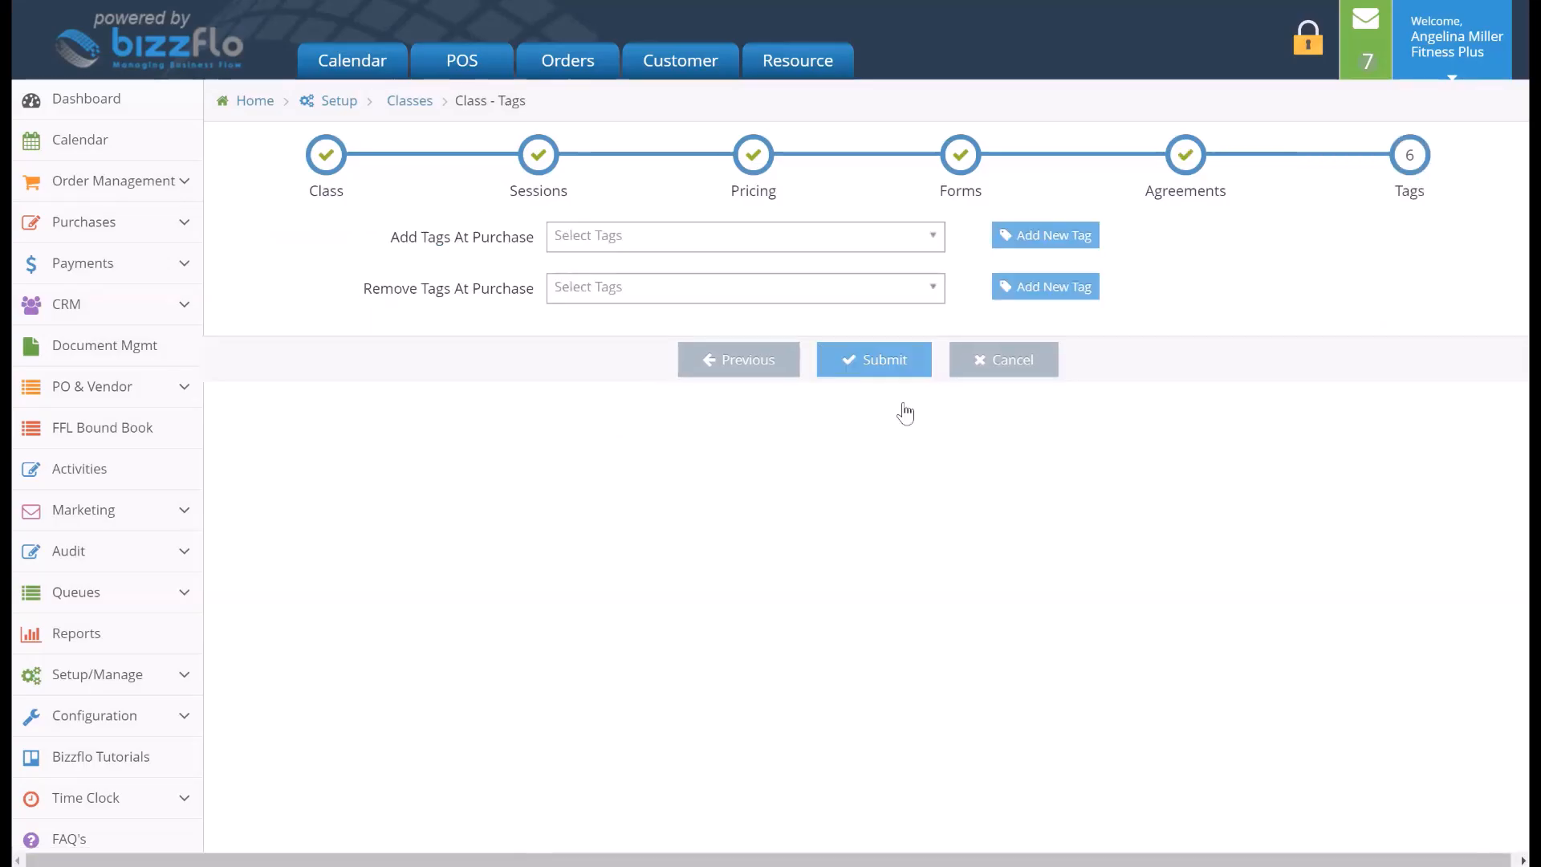
Step: Set the "Upcoming Promo" tag to be added at purchase and submit the class setup
left_click(896, 241)
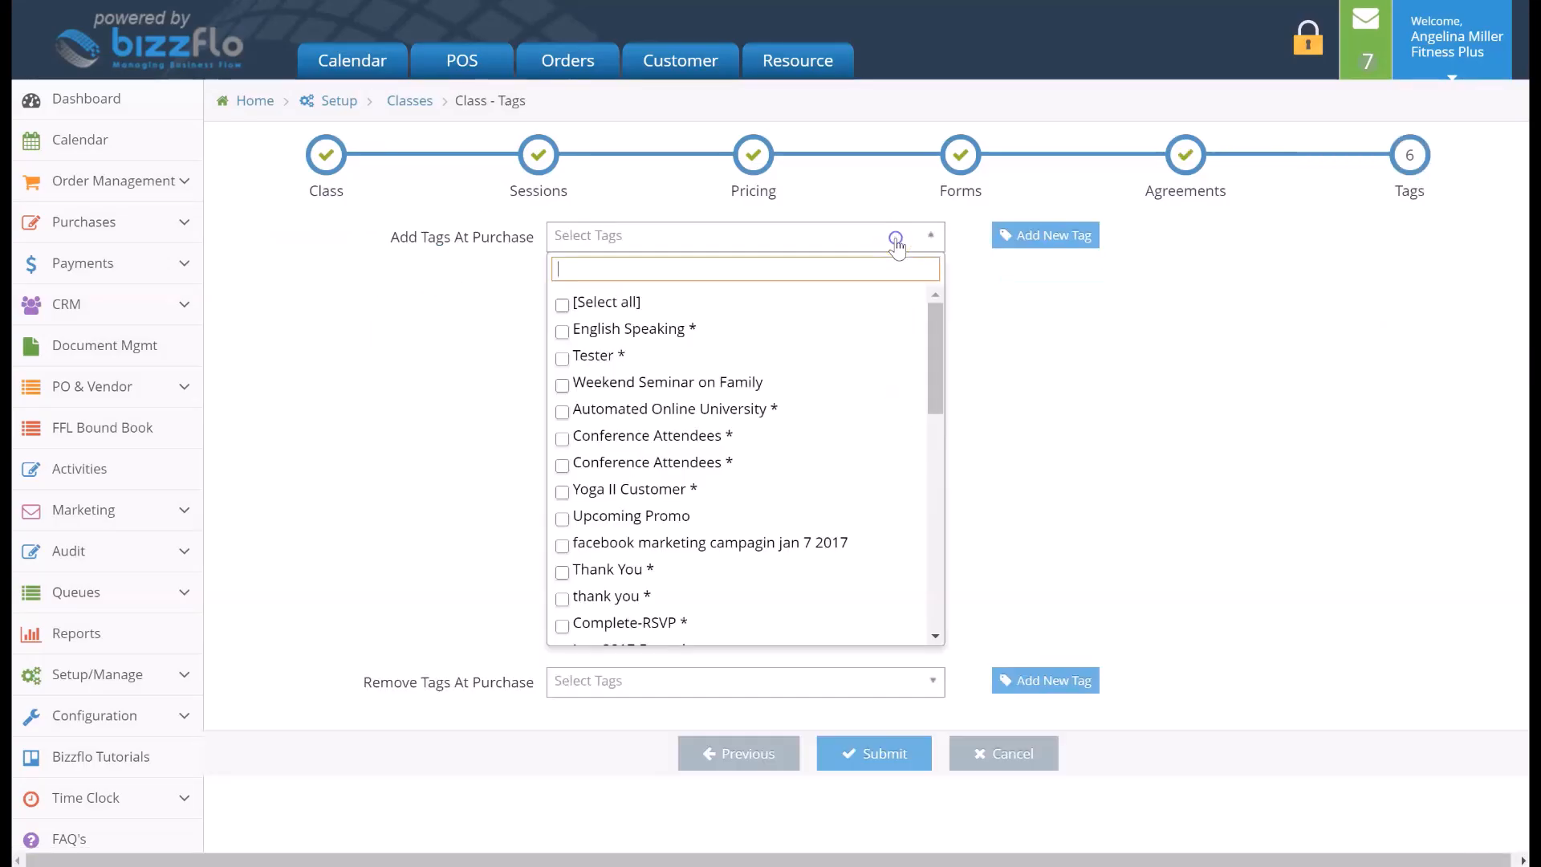
left_click(562, 519)
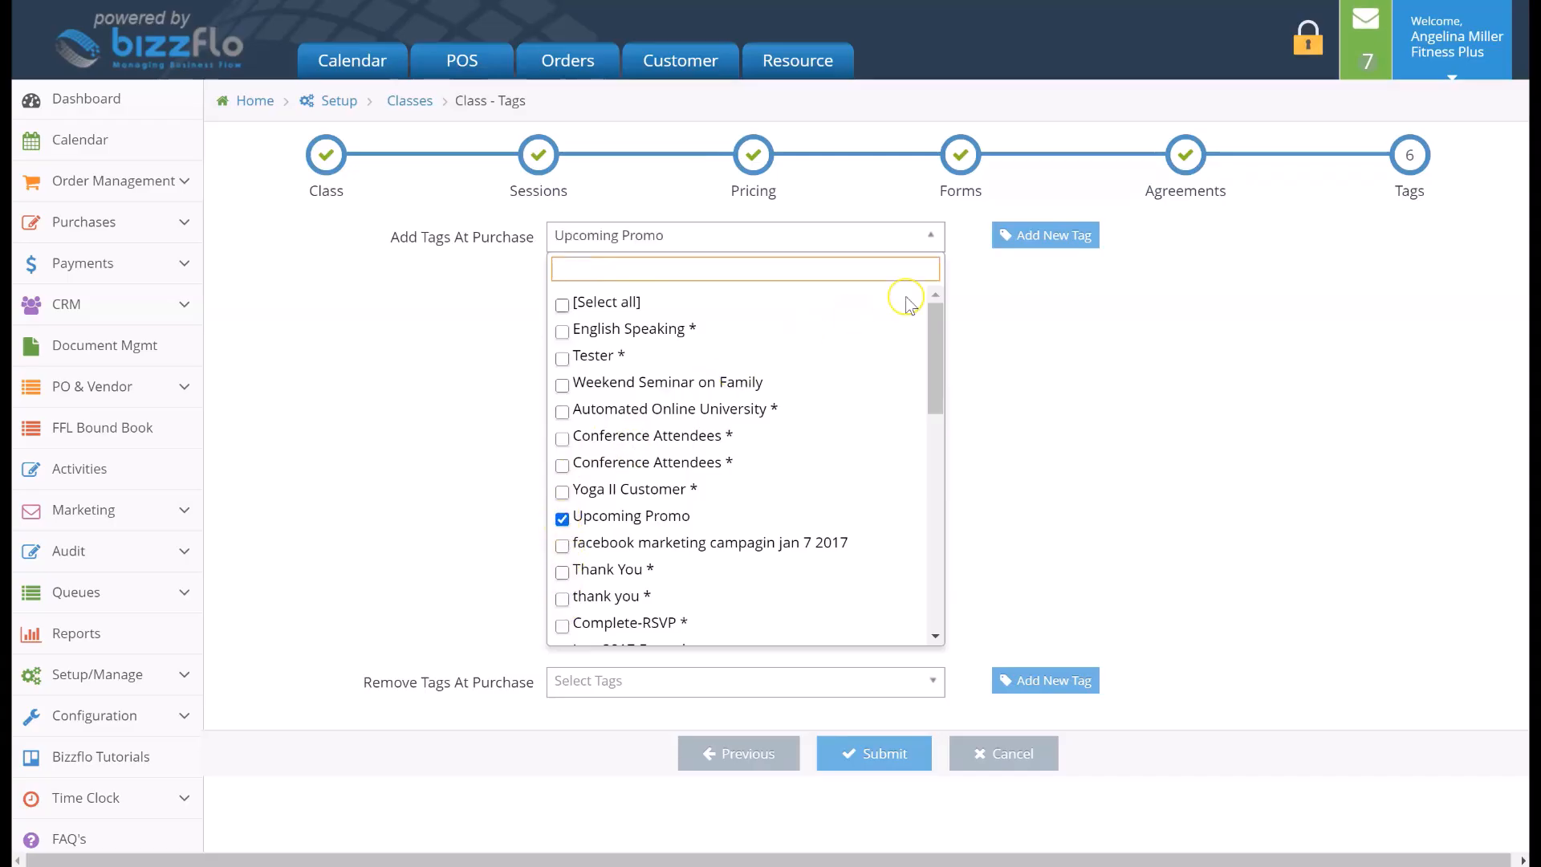
left_click(999, 293)
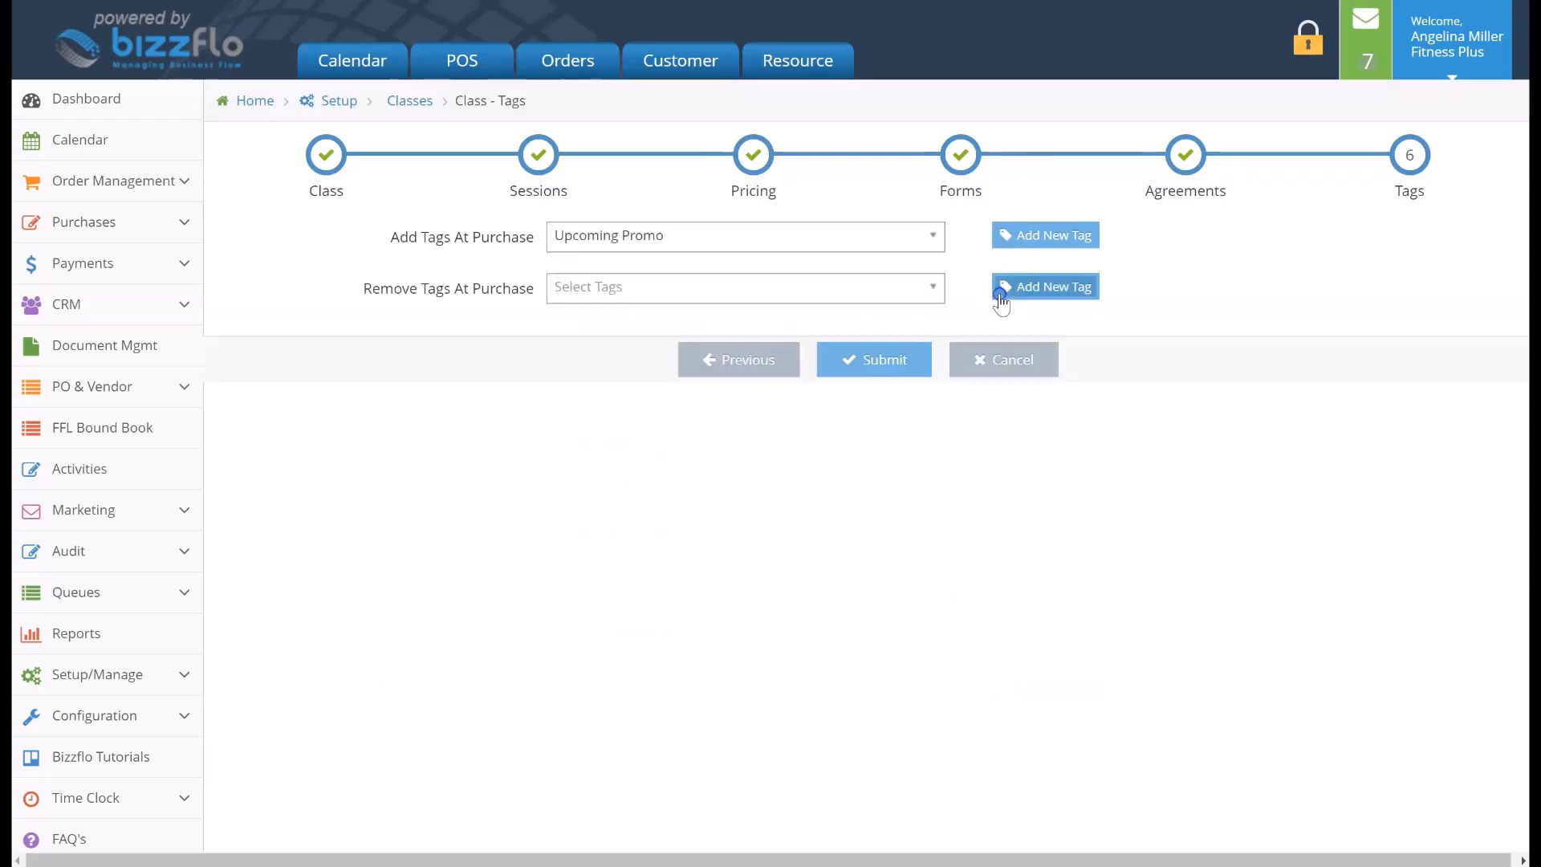
left_click(1024, 241)
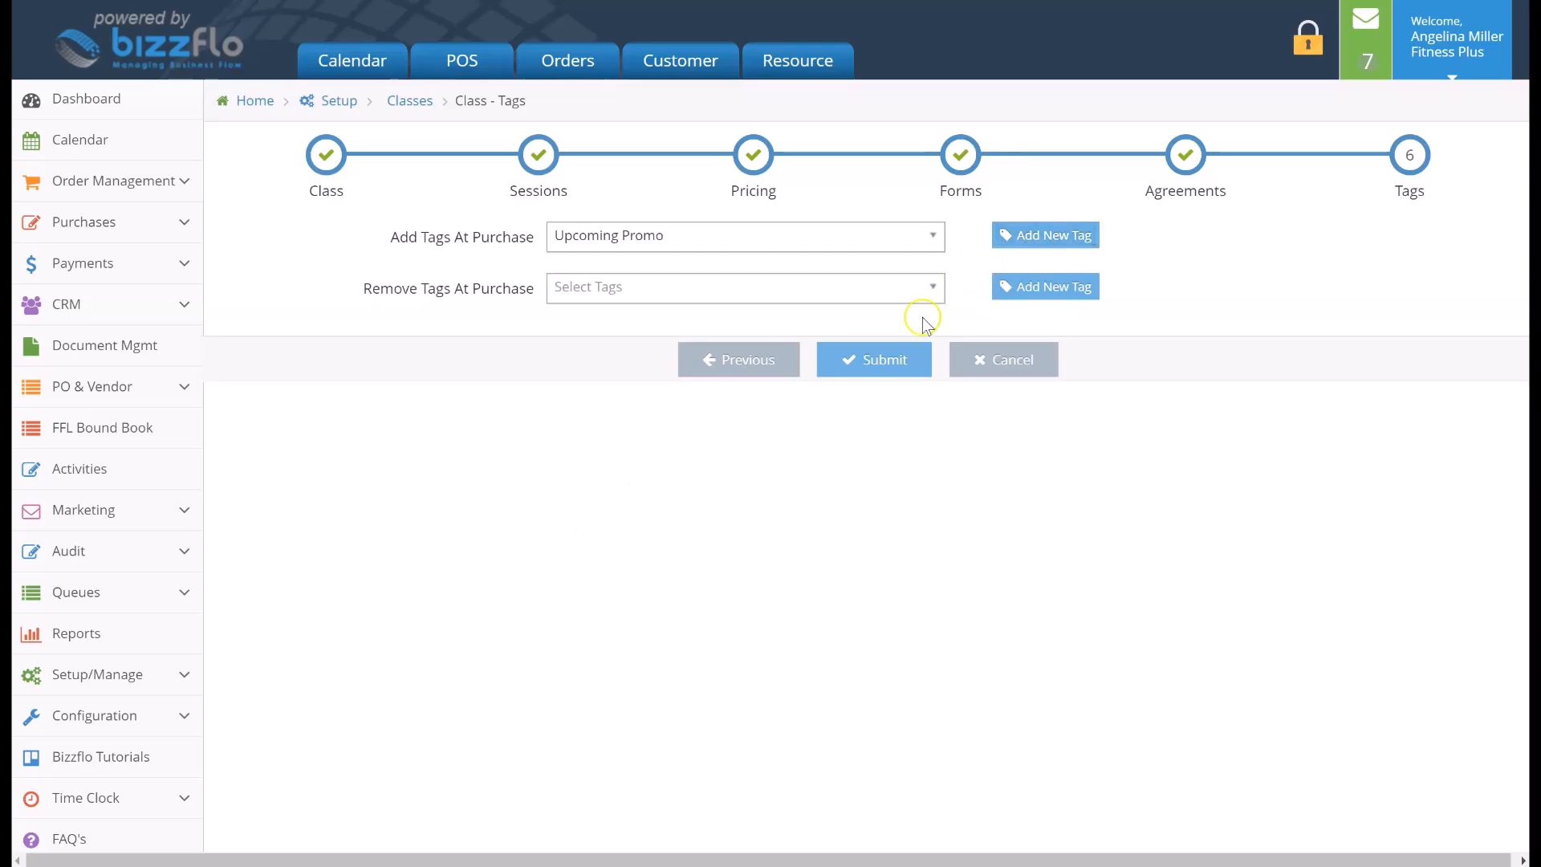
left_click(899, 366)
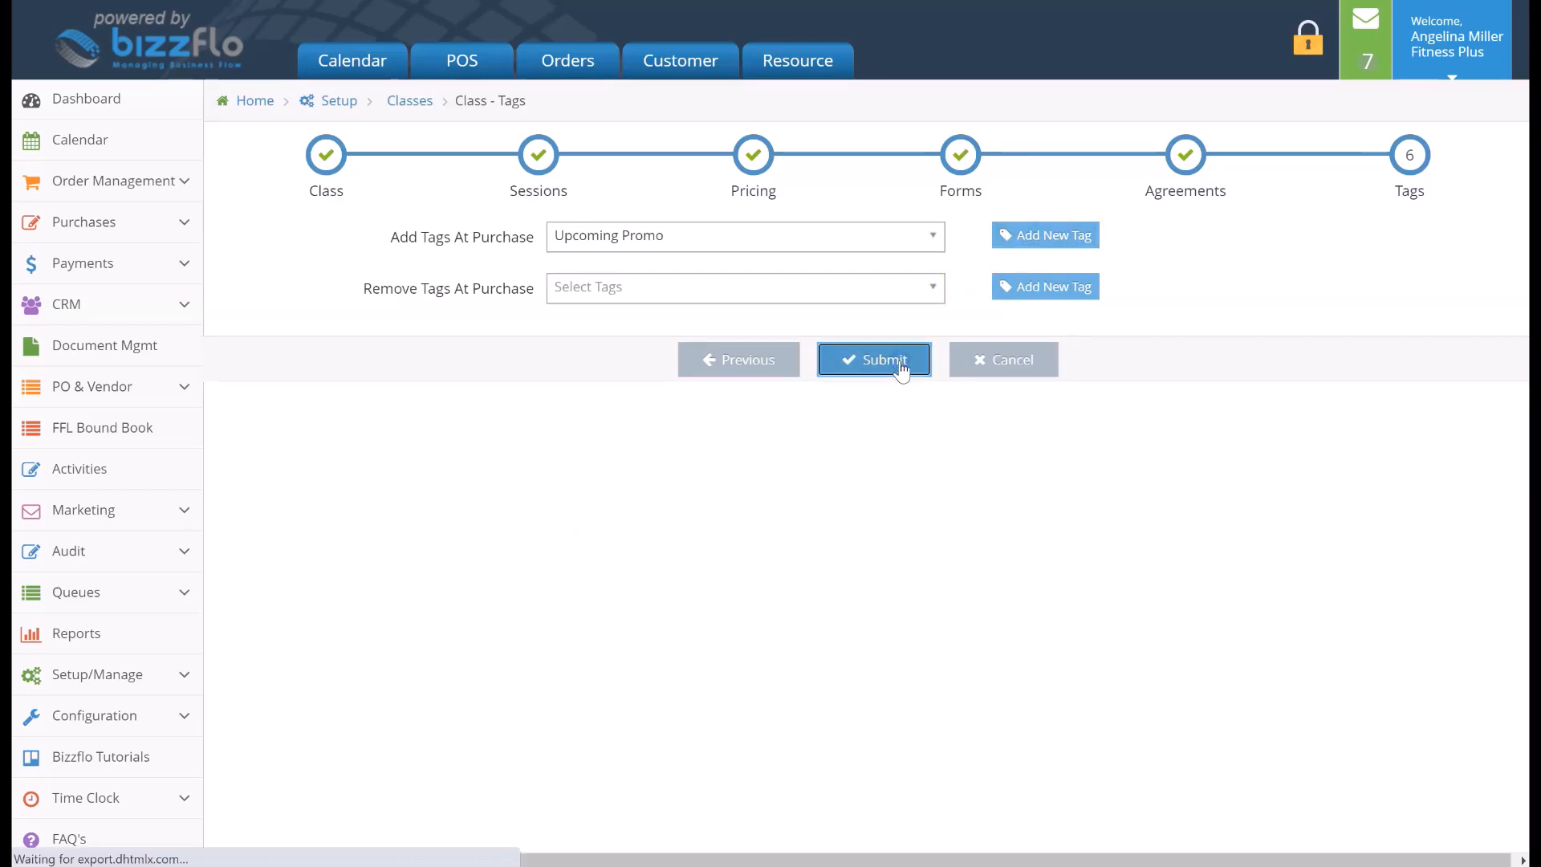
Step: Find "Yoga Class - January 18" in the enrollment open classes list and open it for editing
scroll(902, 369, "down", 1)
scroll(902, 369, "down", 5)
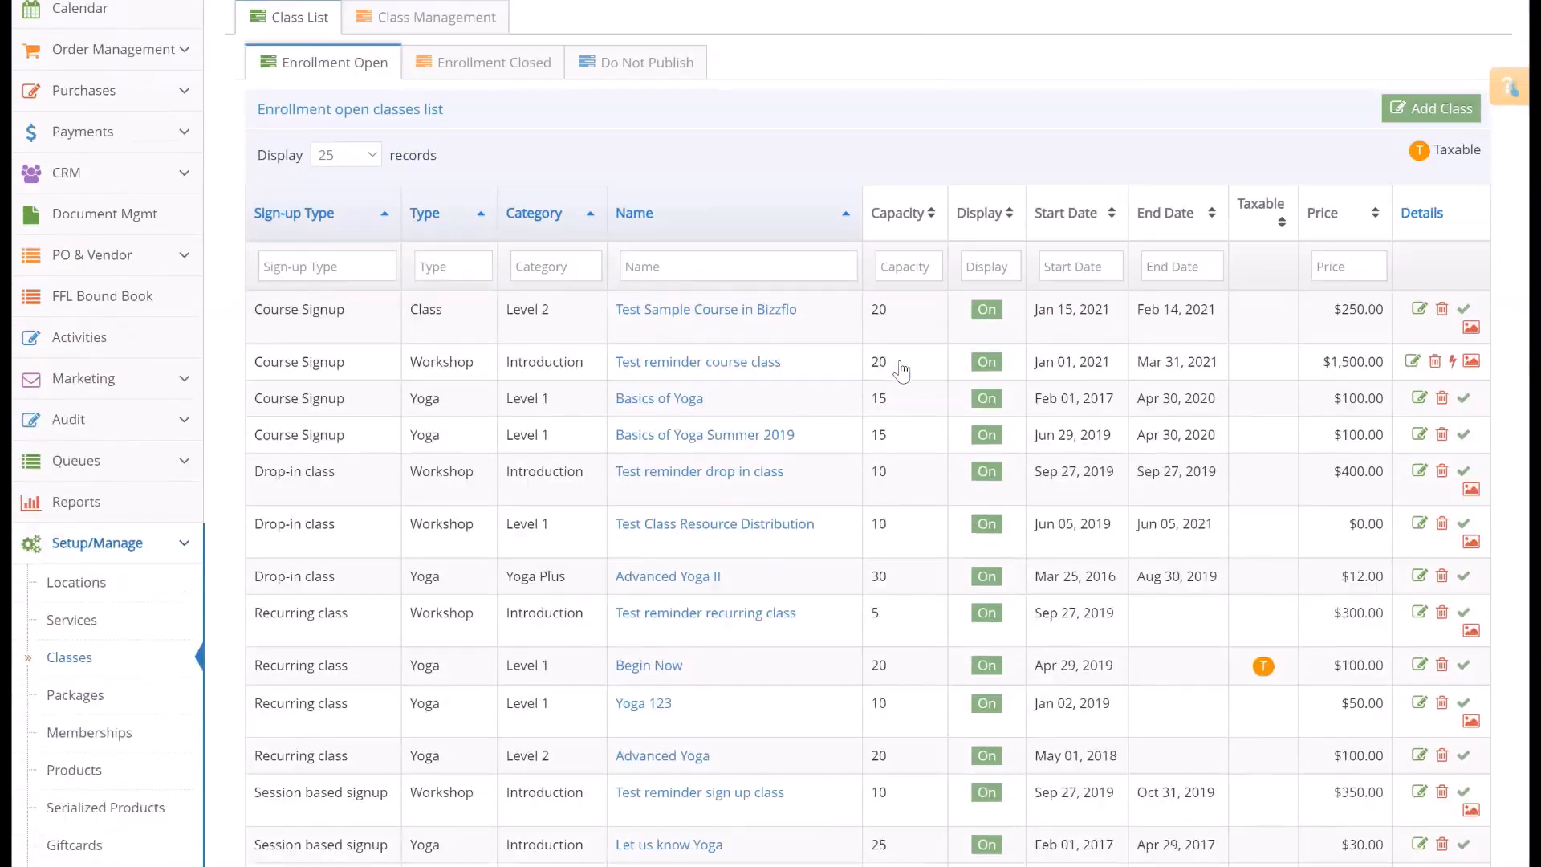
scroll(902, 369, "down", 5)
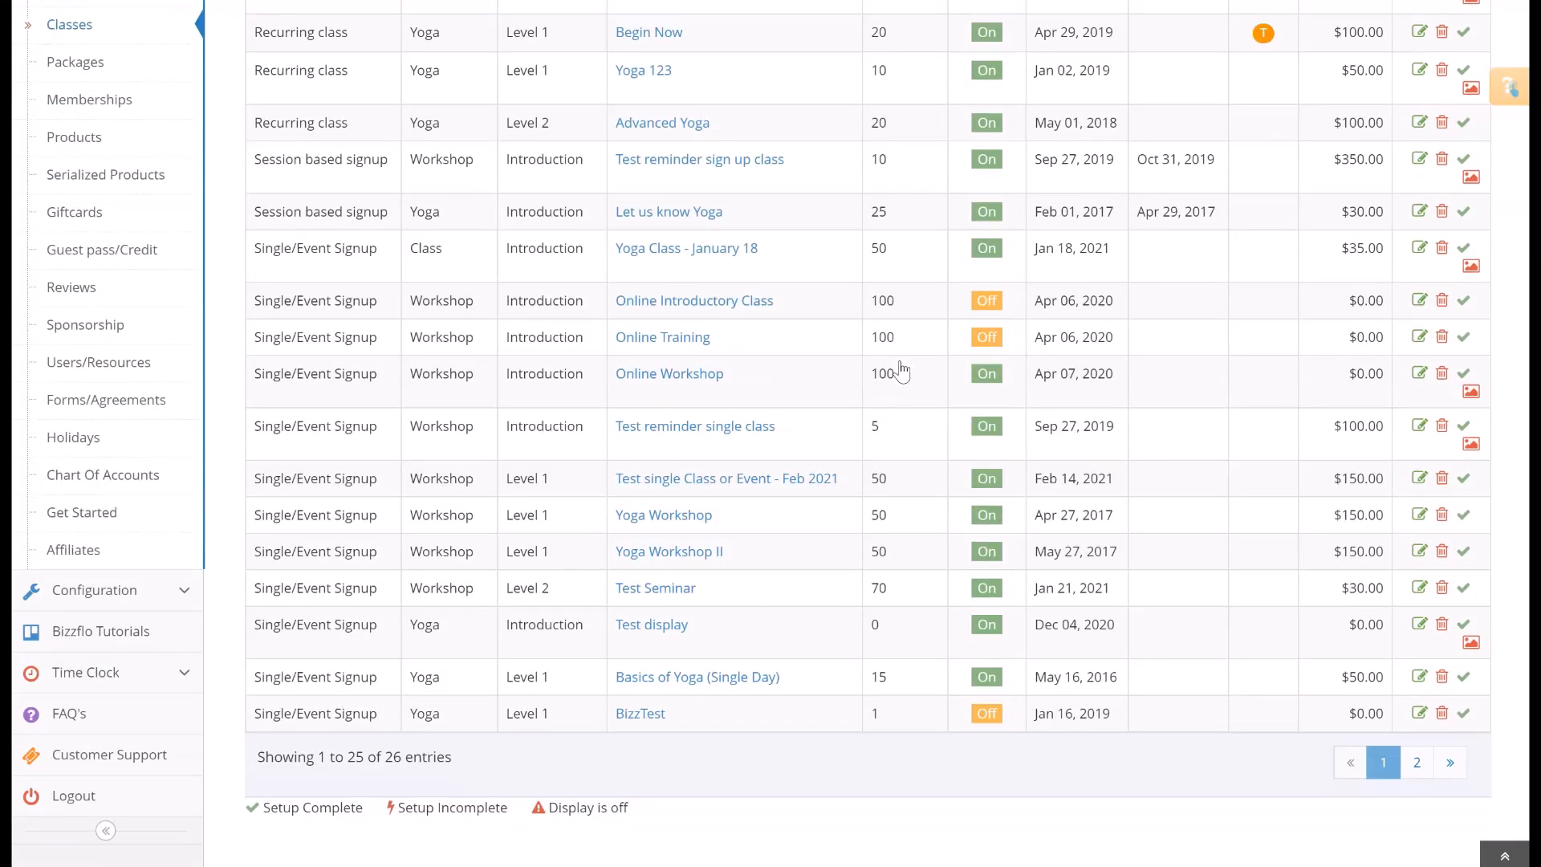
scroll(902, 369, "up", 2)
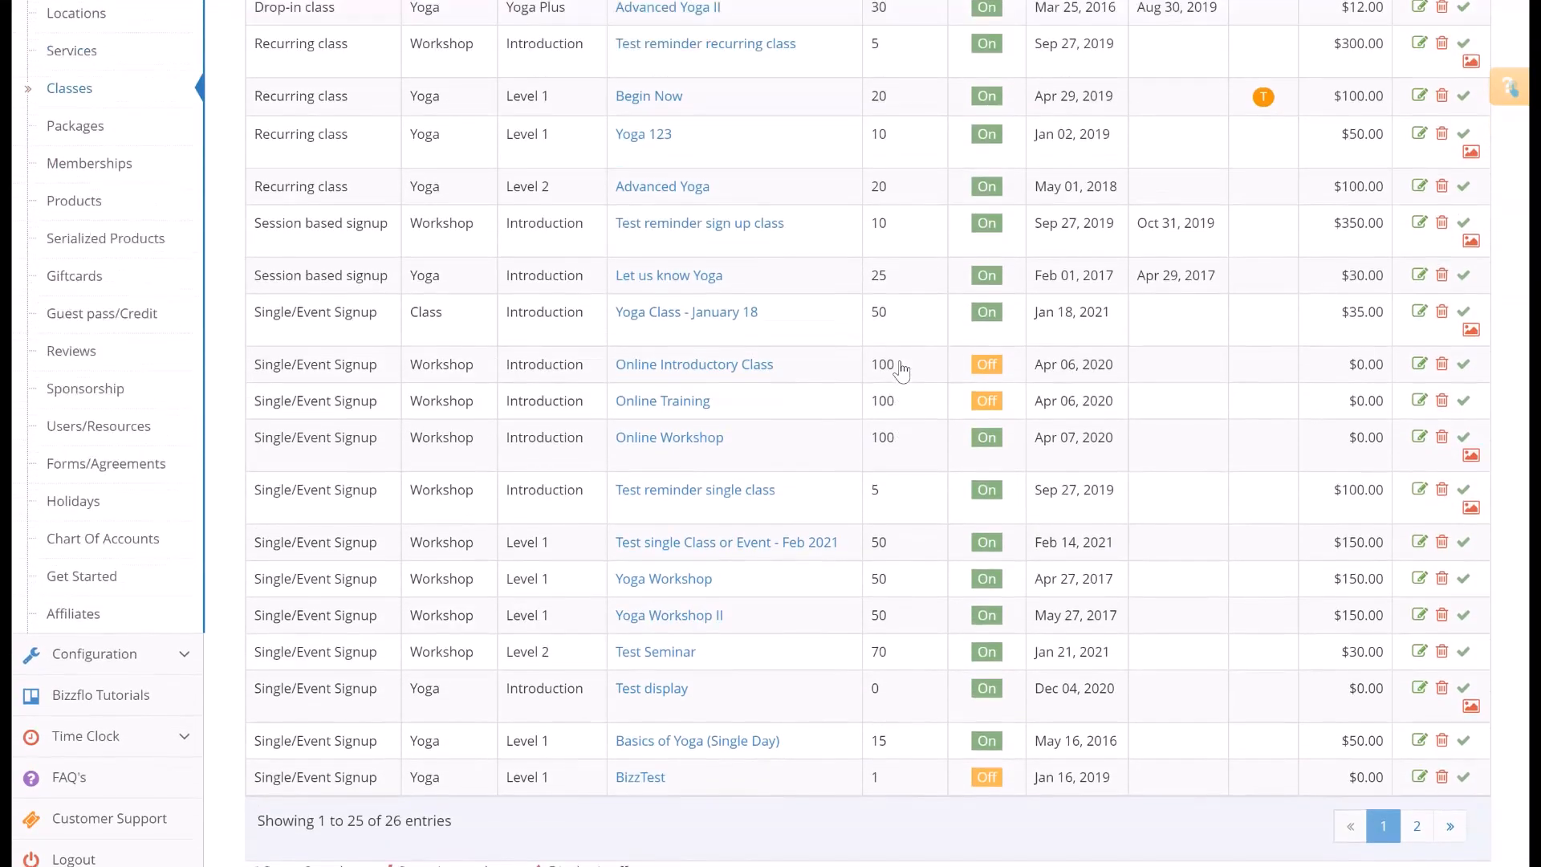
scroll(902, 371, "up", 1)
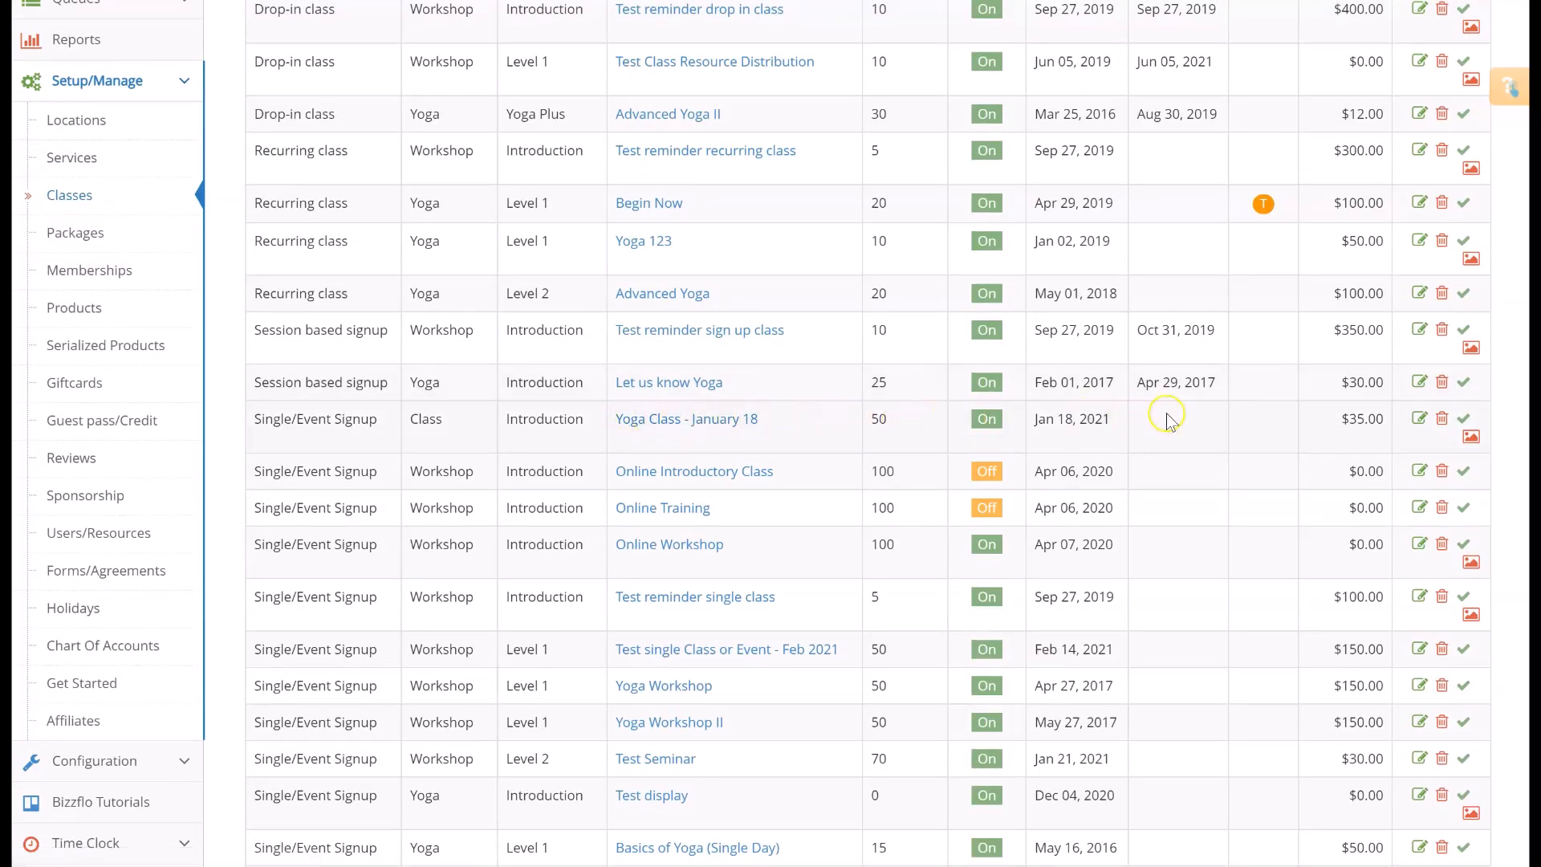
left_click(1419, 426)
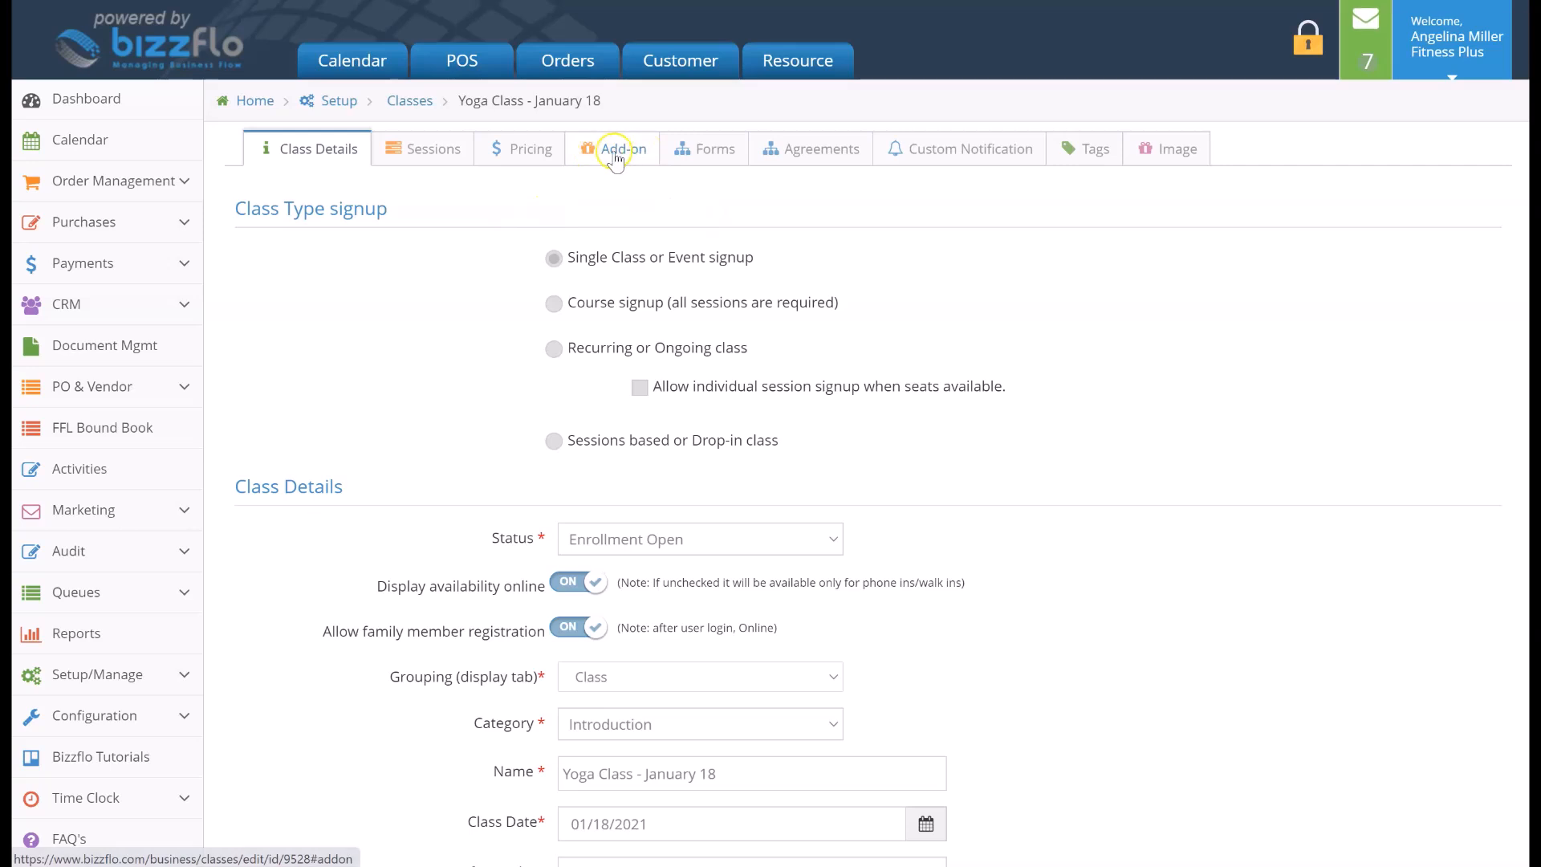
Step: Add the Supplements product "Paleo Protein- Vanilla" as a class add-on with a $15 discounted price and multiple options allowed
left_click(578, 155)
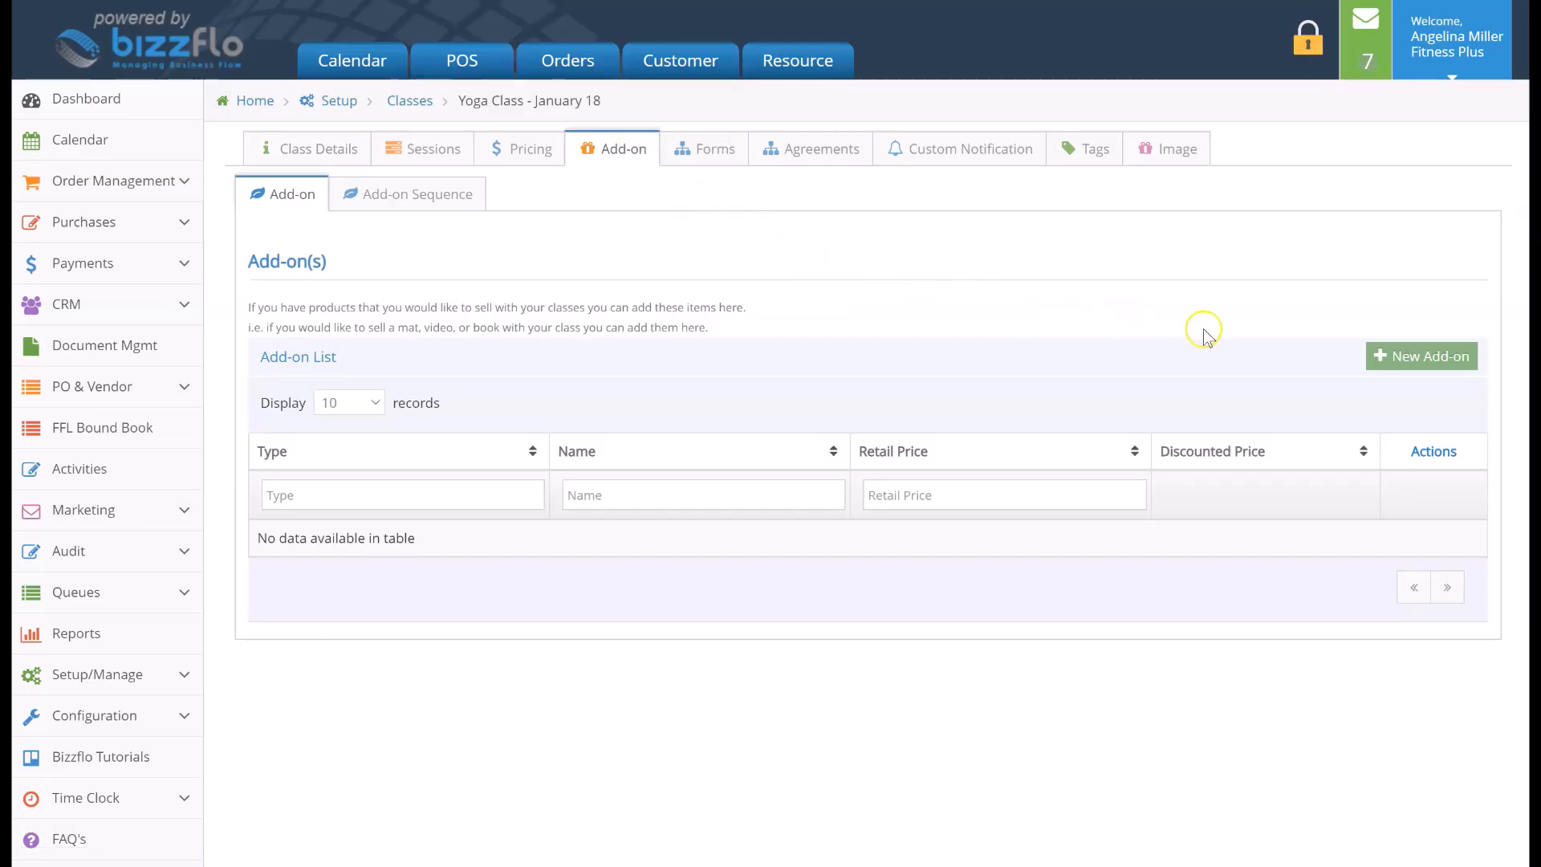
left_click(1453, 361)
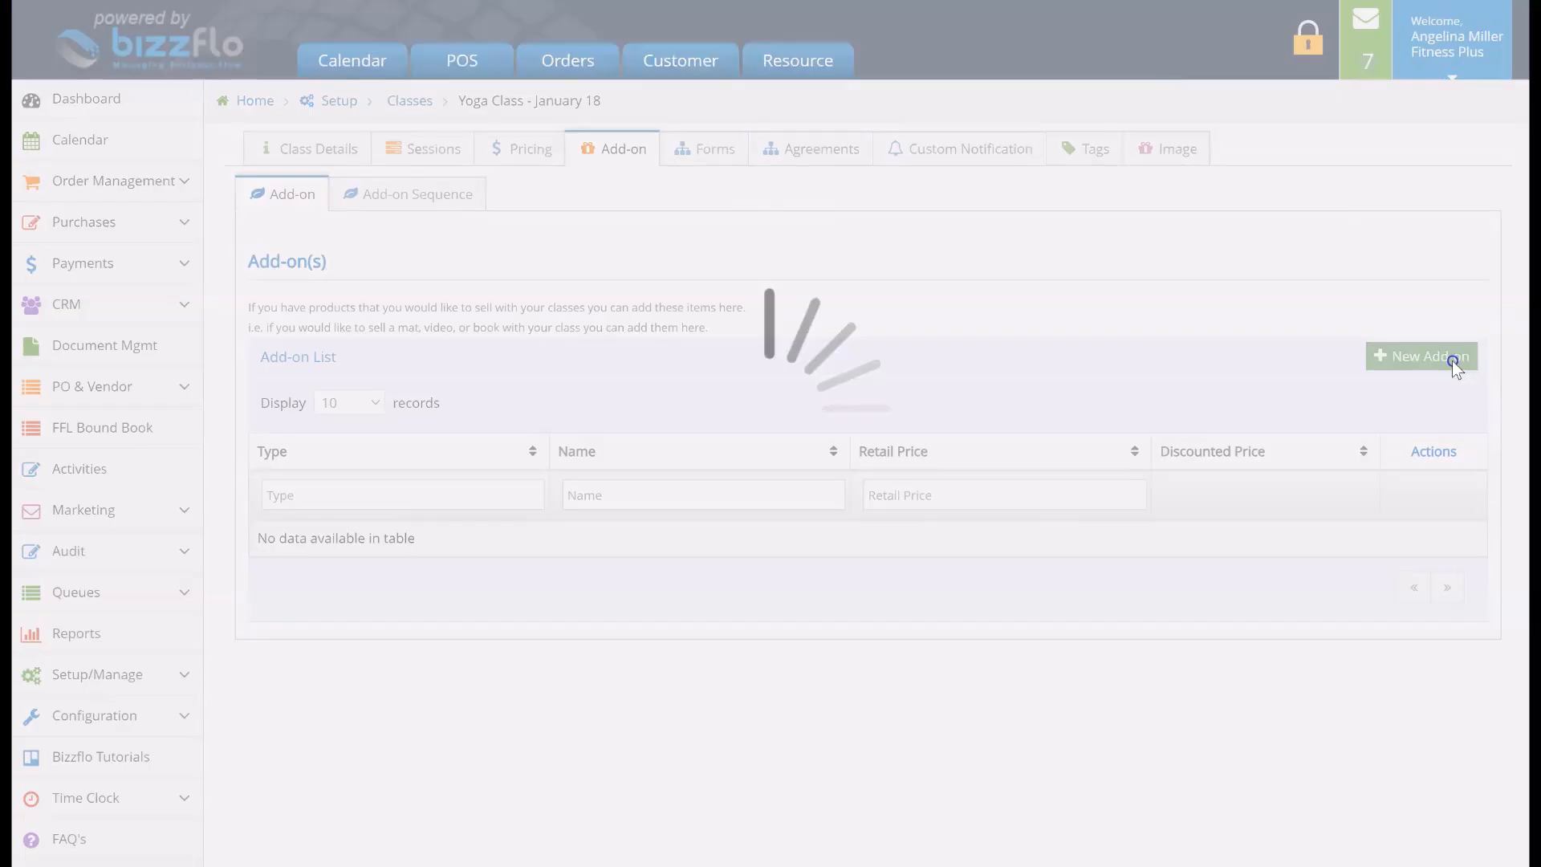
left_click(539, 157)
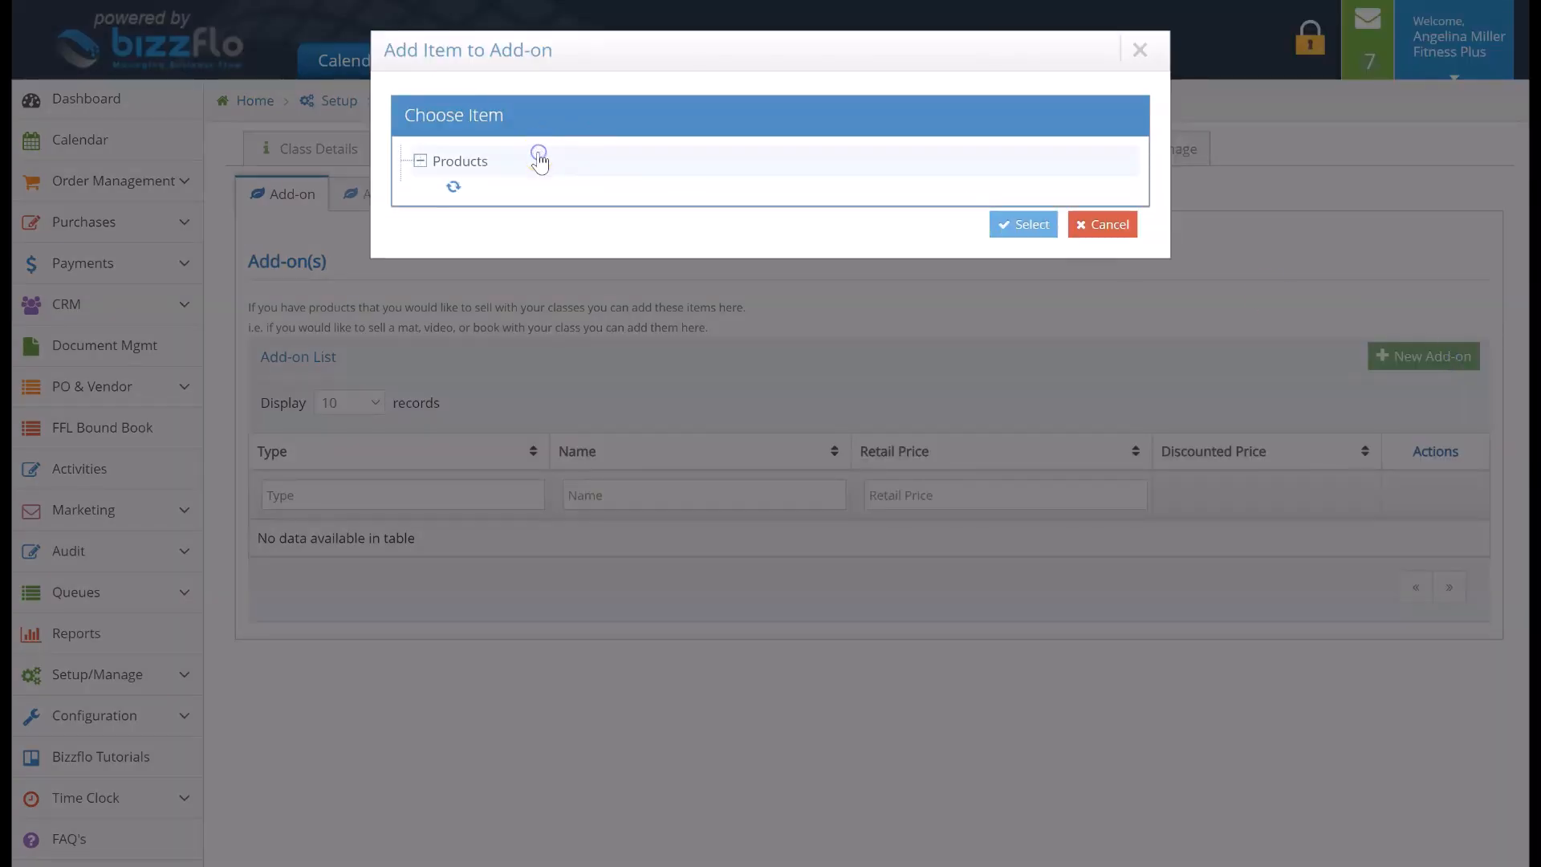
left_click(522, 194)
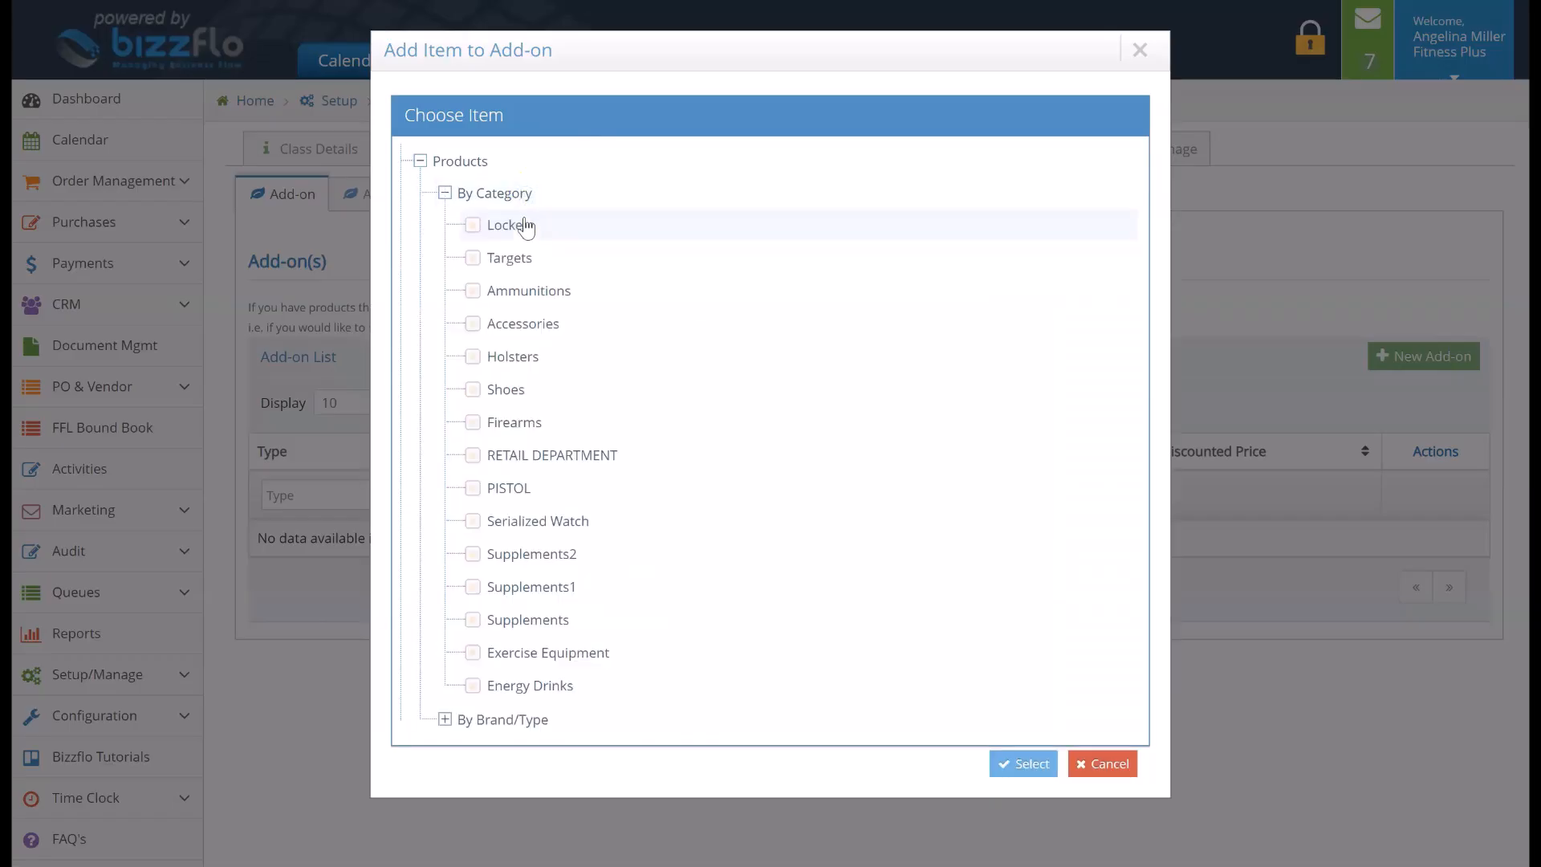
left_click(514, 619)
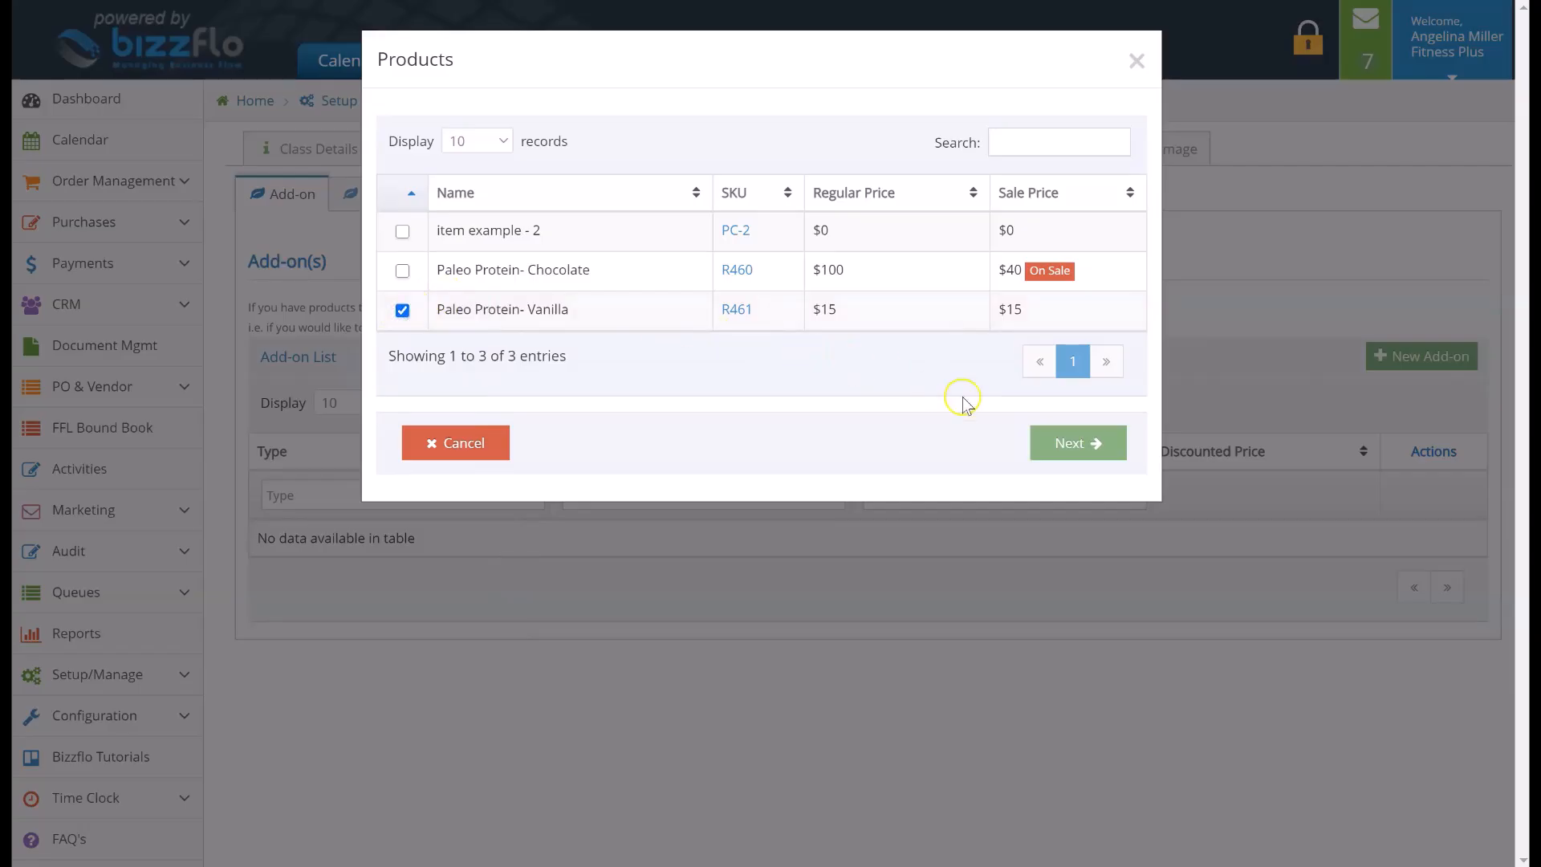
left_click(1044, 444)
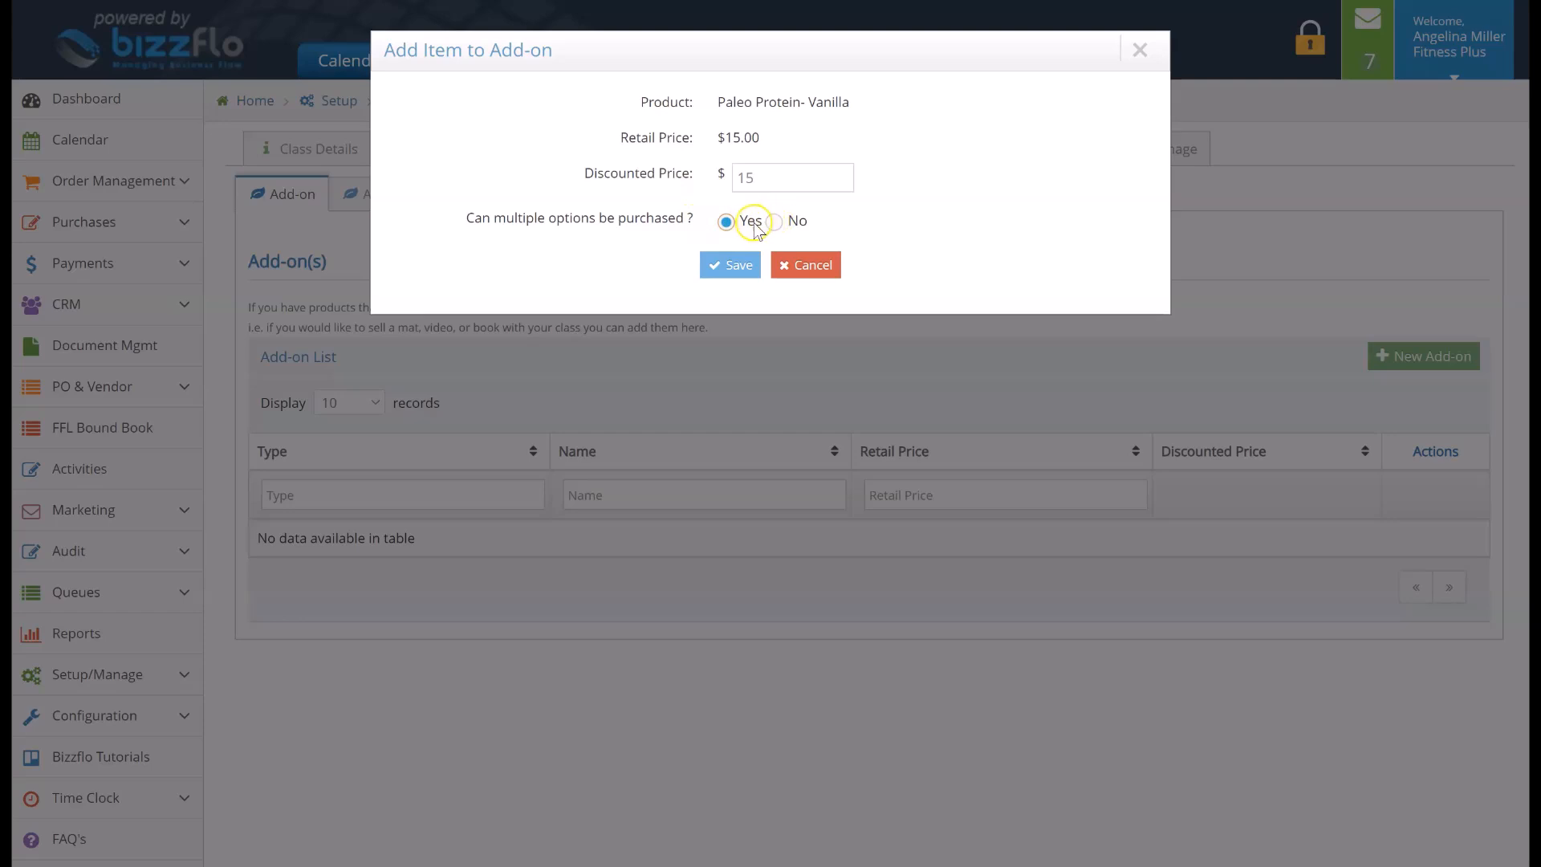
left_click(706, 267)
scroll(706, 267, "down", 2)
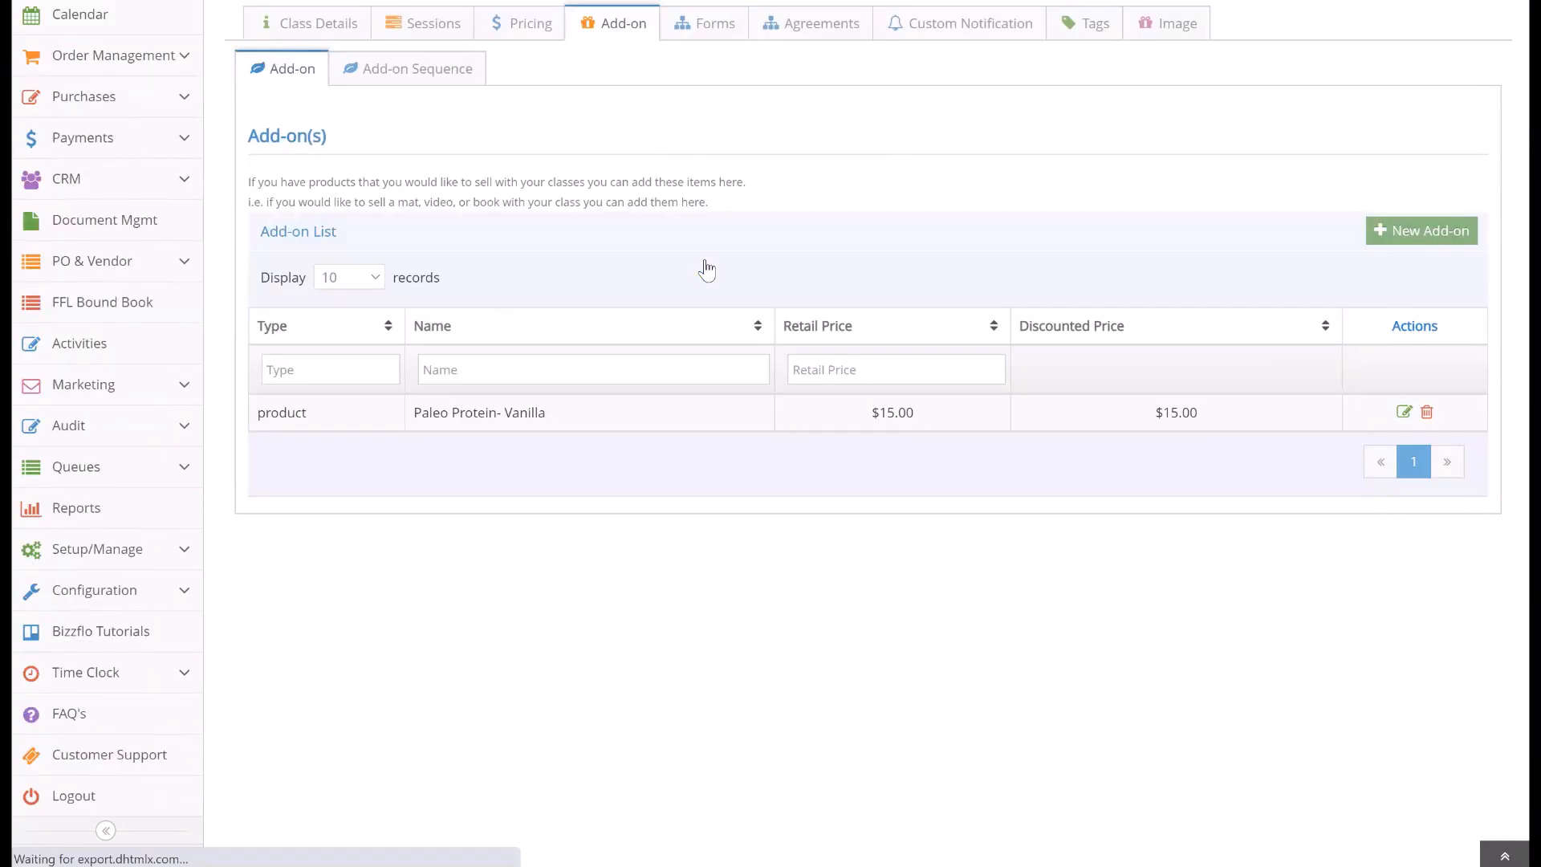
scroll(706, 269, "up", 1)
scroll(706, 269, "up", 1)
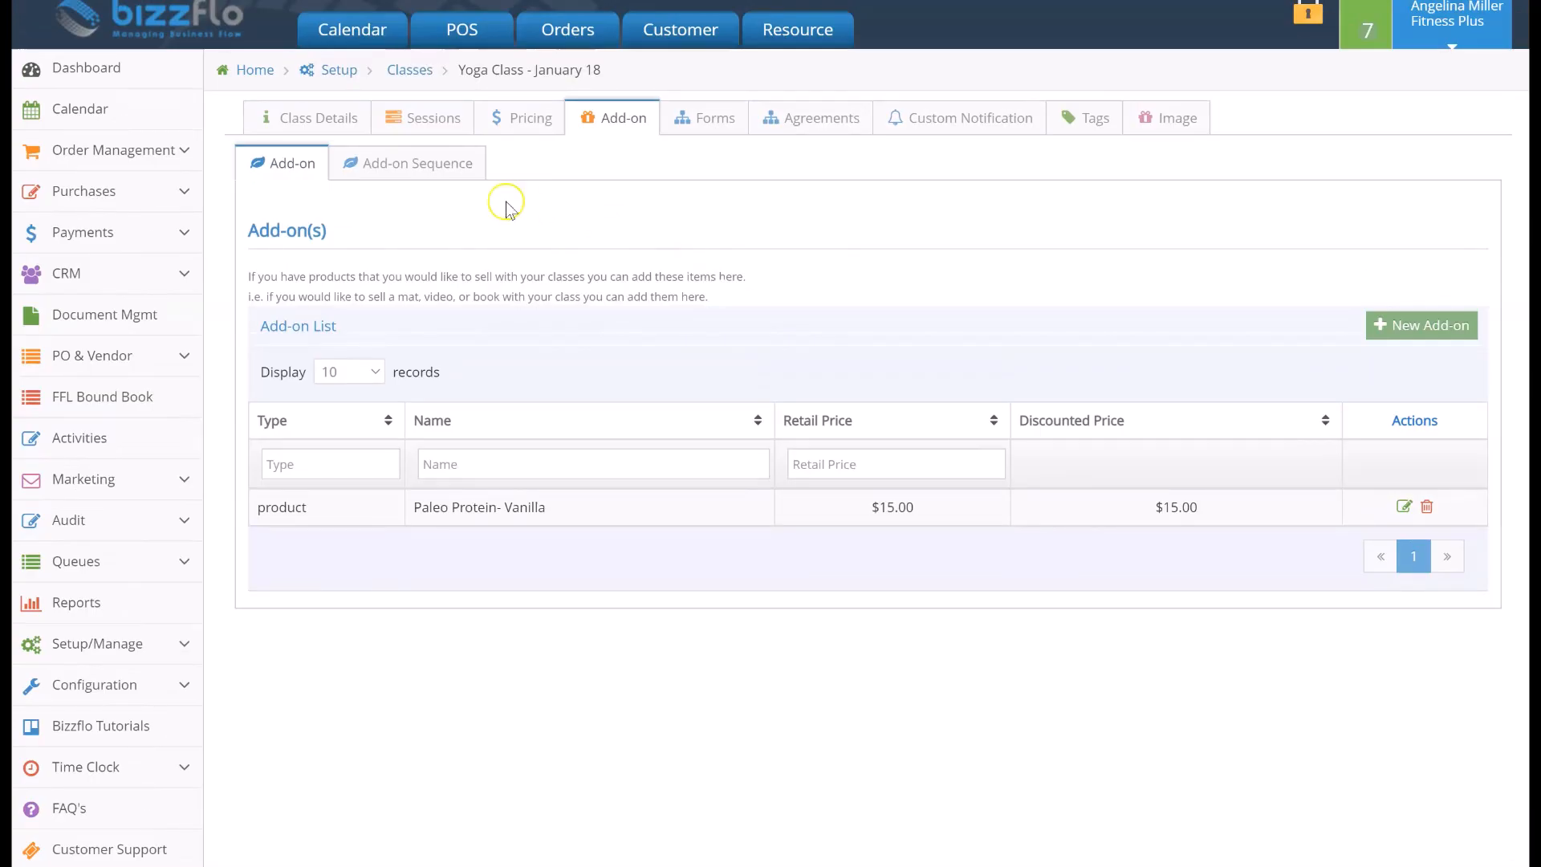
Step: Review the class's add-on sequence and its custom notification templates
left_click(443, 167)
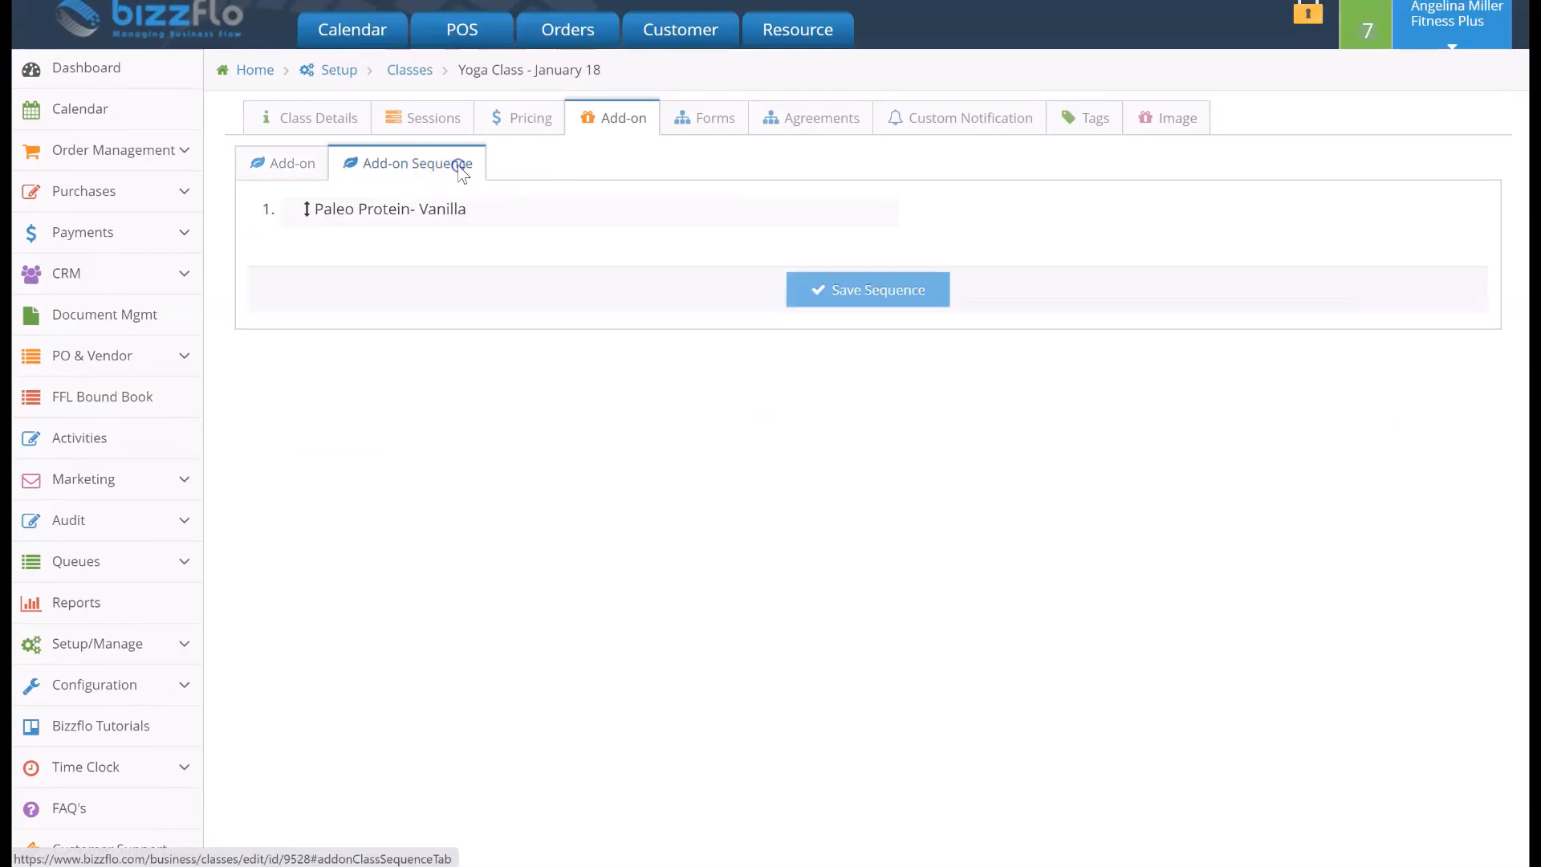
left_click(292, 163)
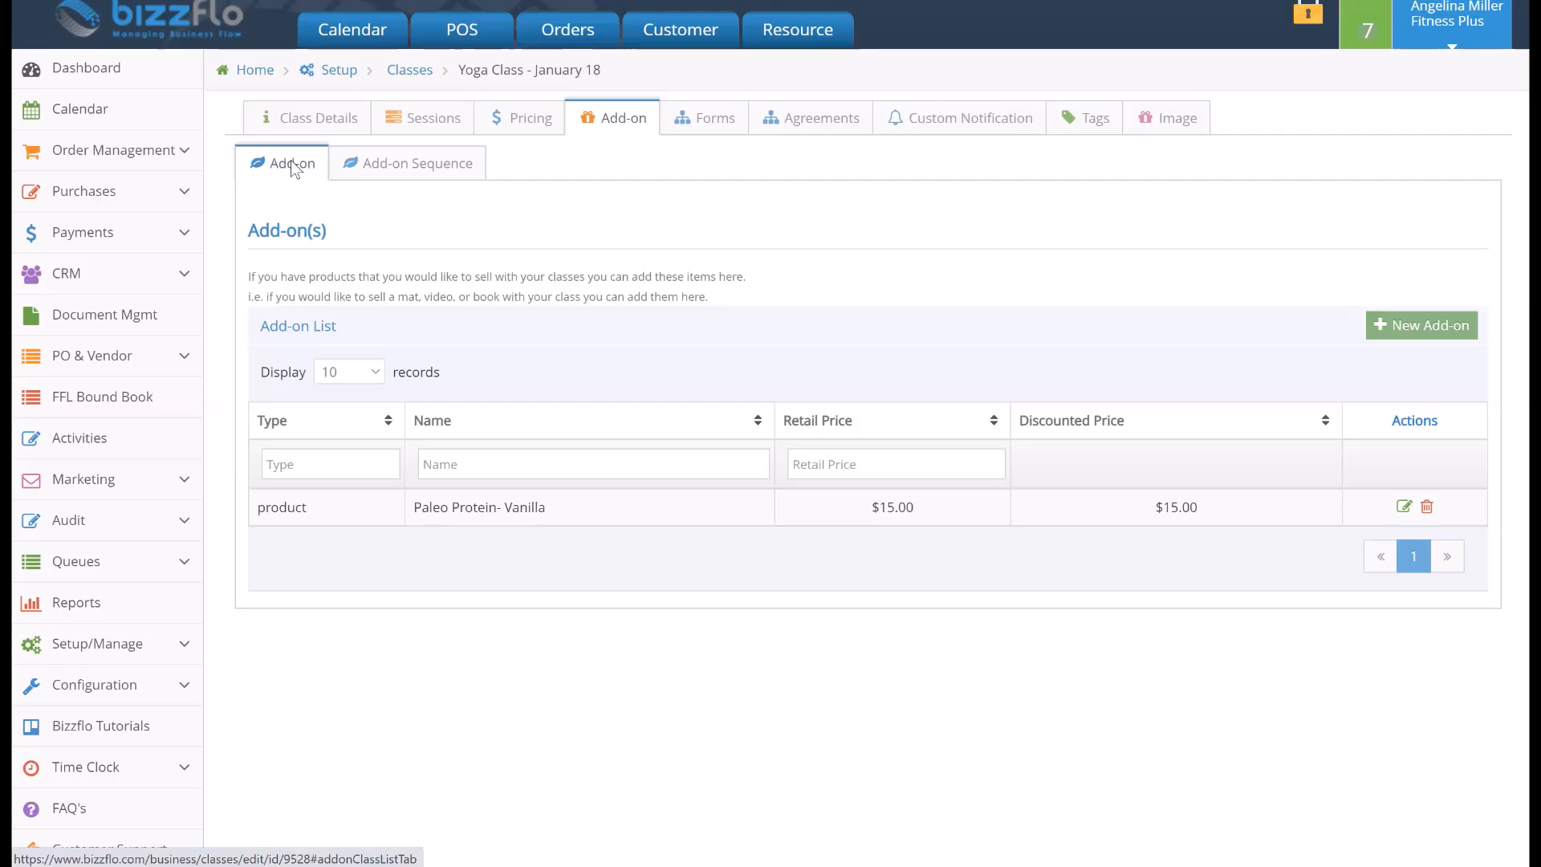
left_click(905, 122)
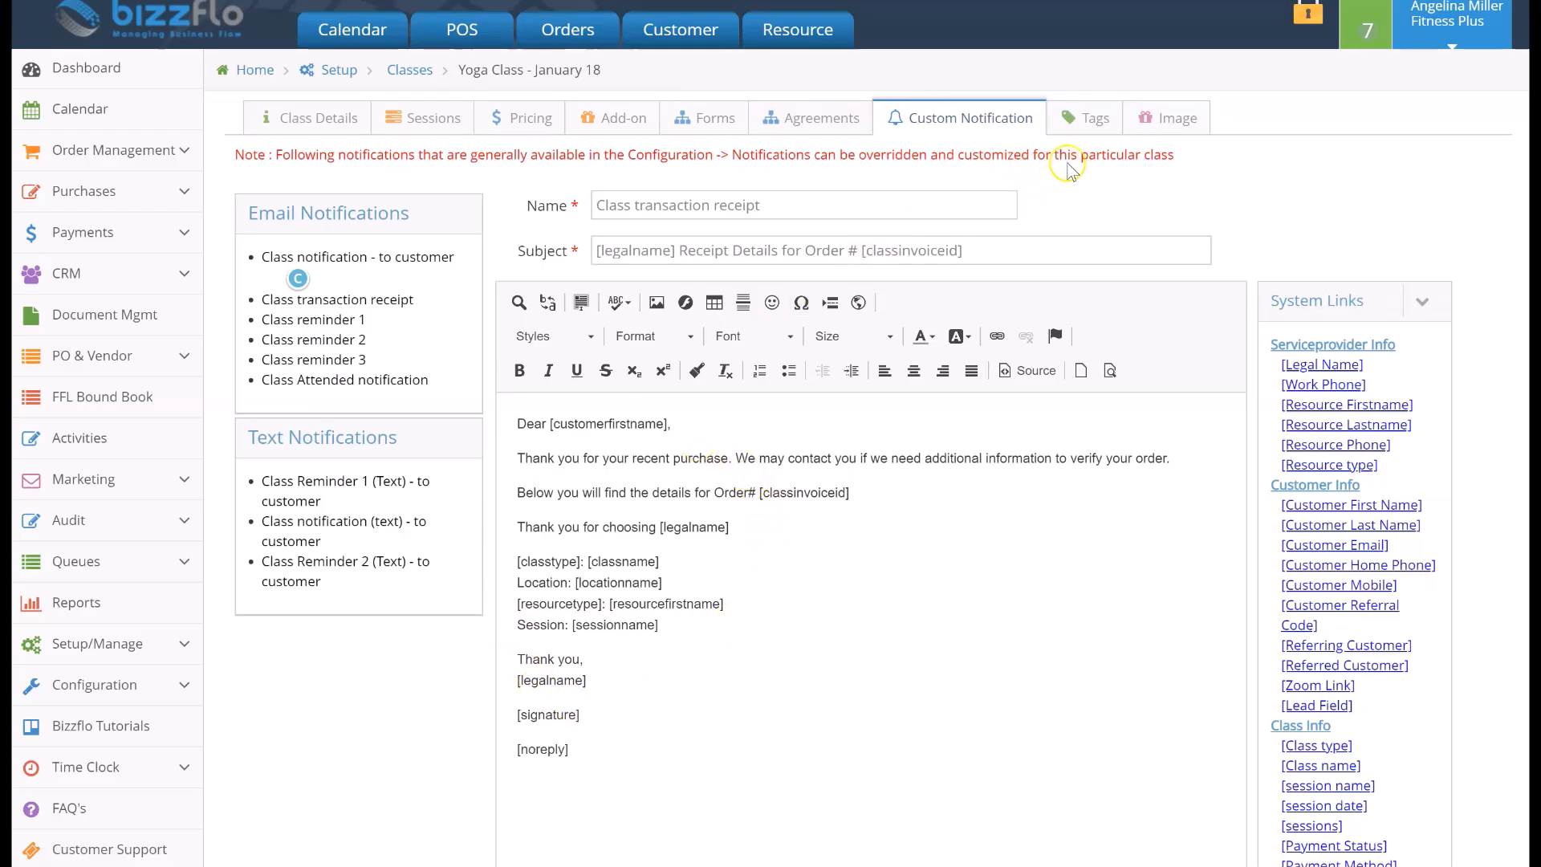
Step: Choose the sunset silhouette picture from the available images as the class image
left_click(1135, 122)
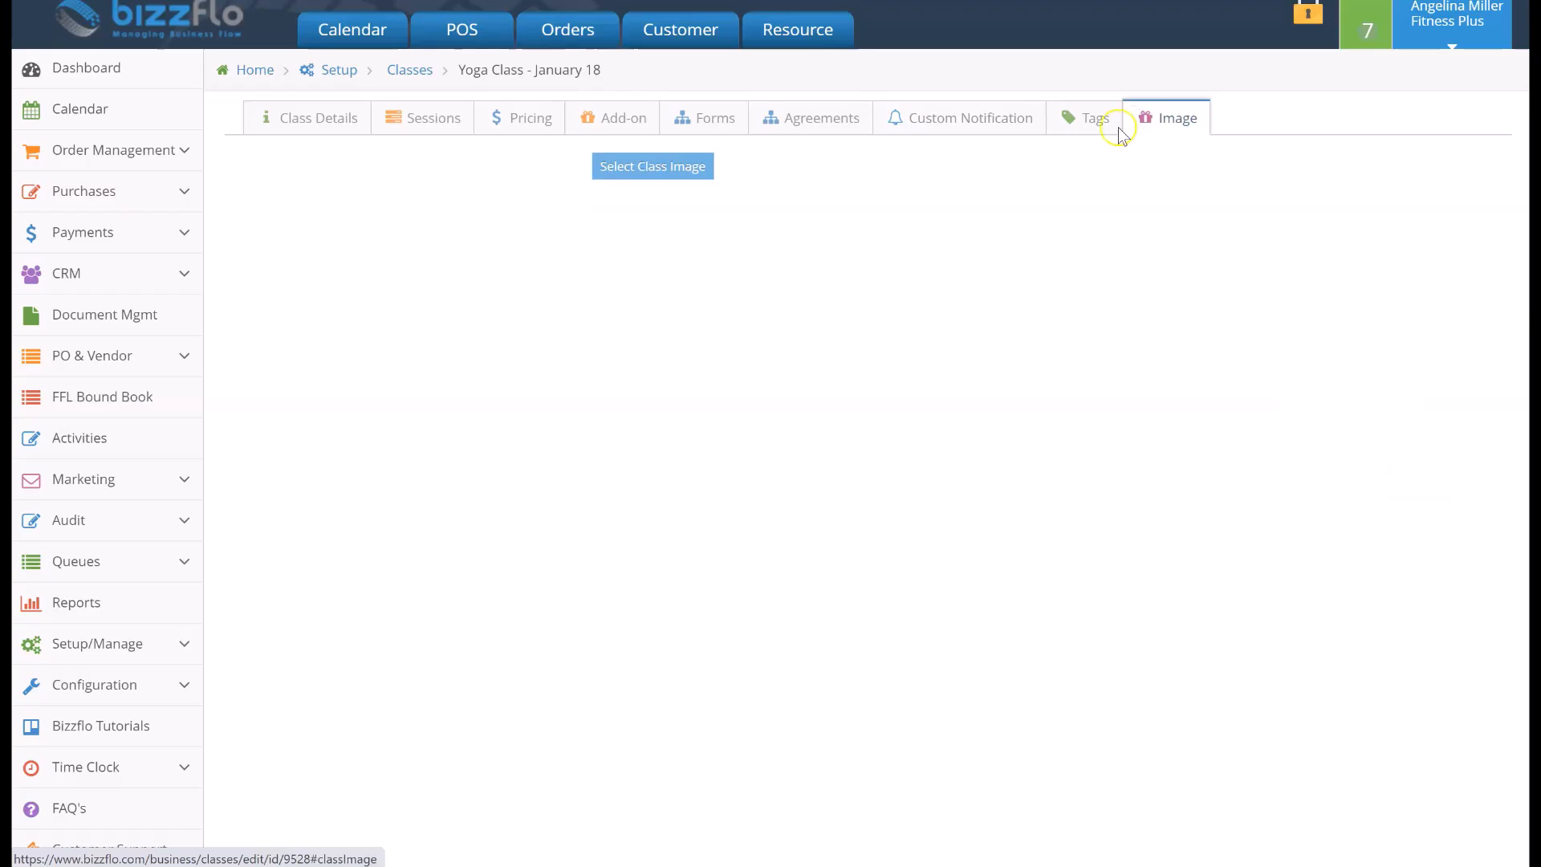
left_click(683, 171)
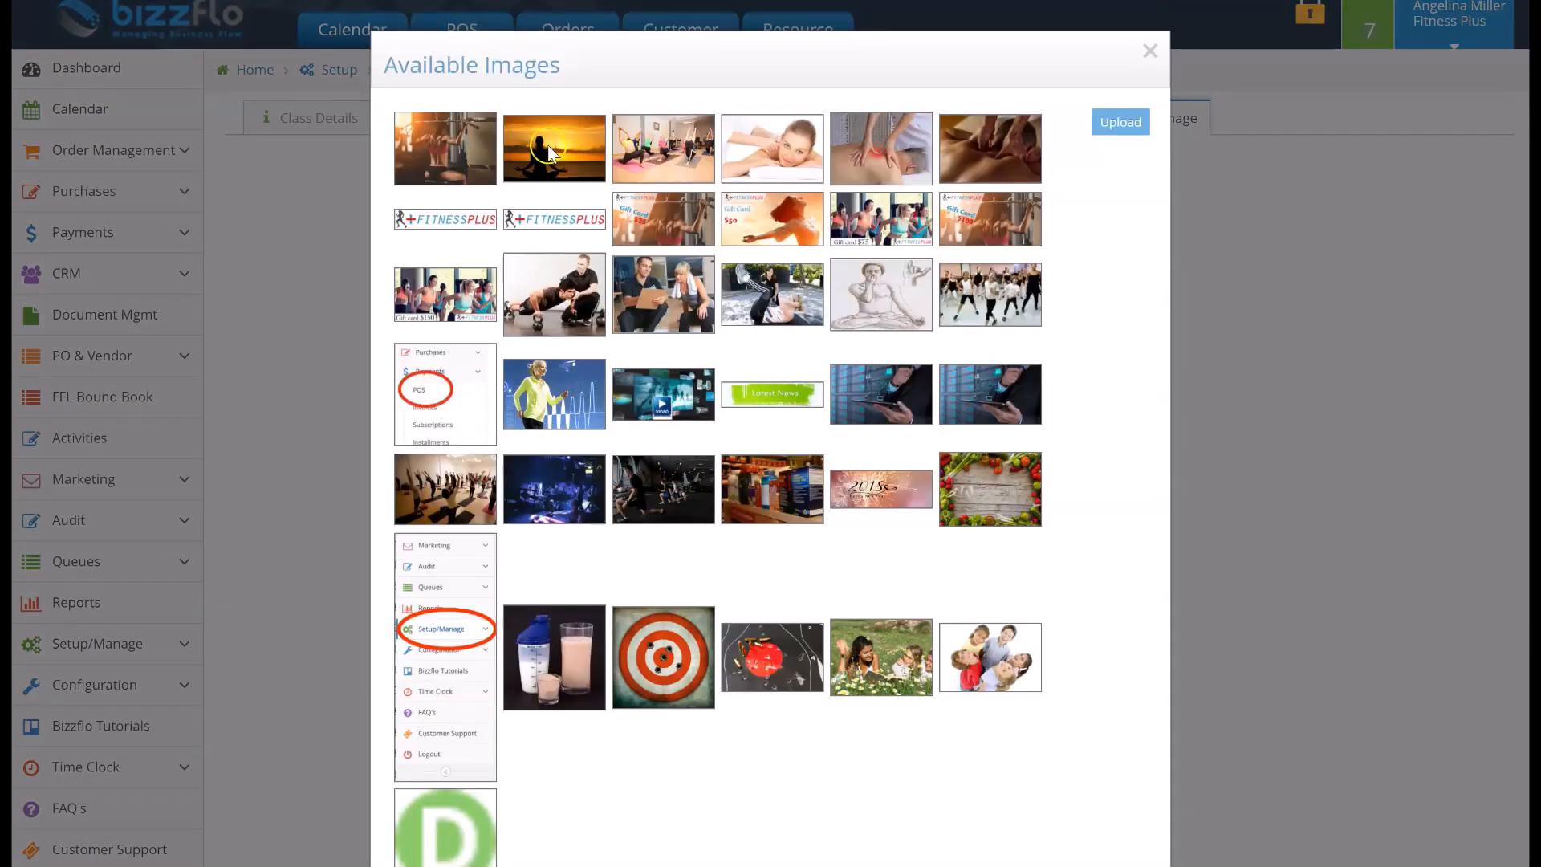
left_click(551, 153)
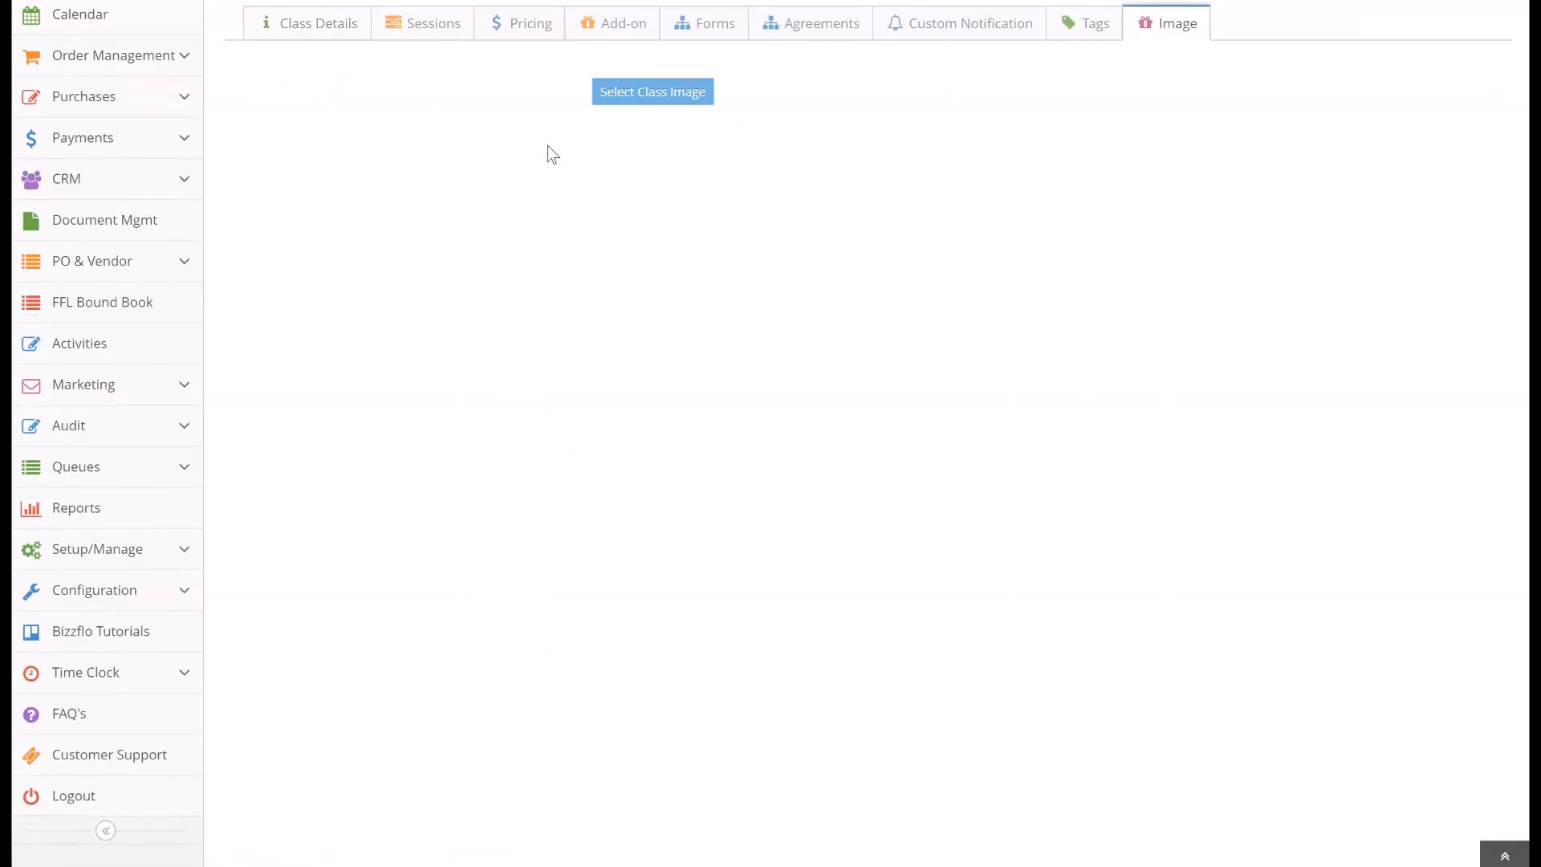
Step: In the class details' advanced options, restrict booking of this class by membership to the Family Yoga Monthly Membership
scroll(548, 146, "up", 2)
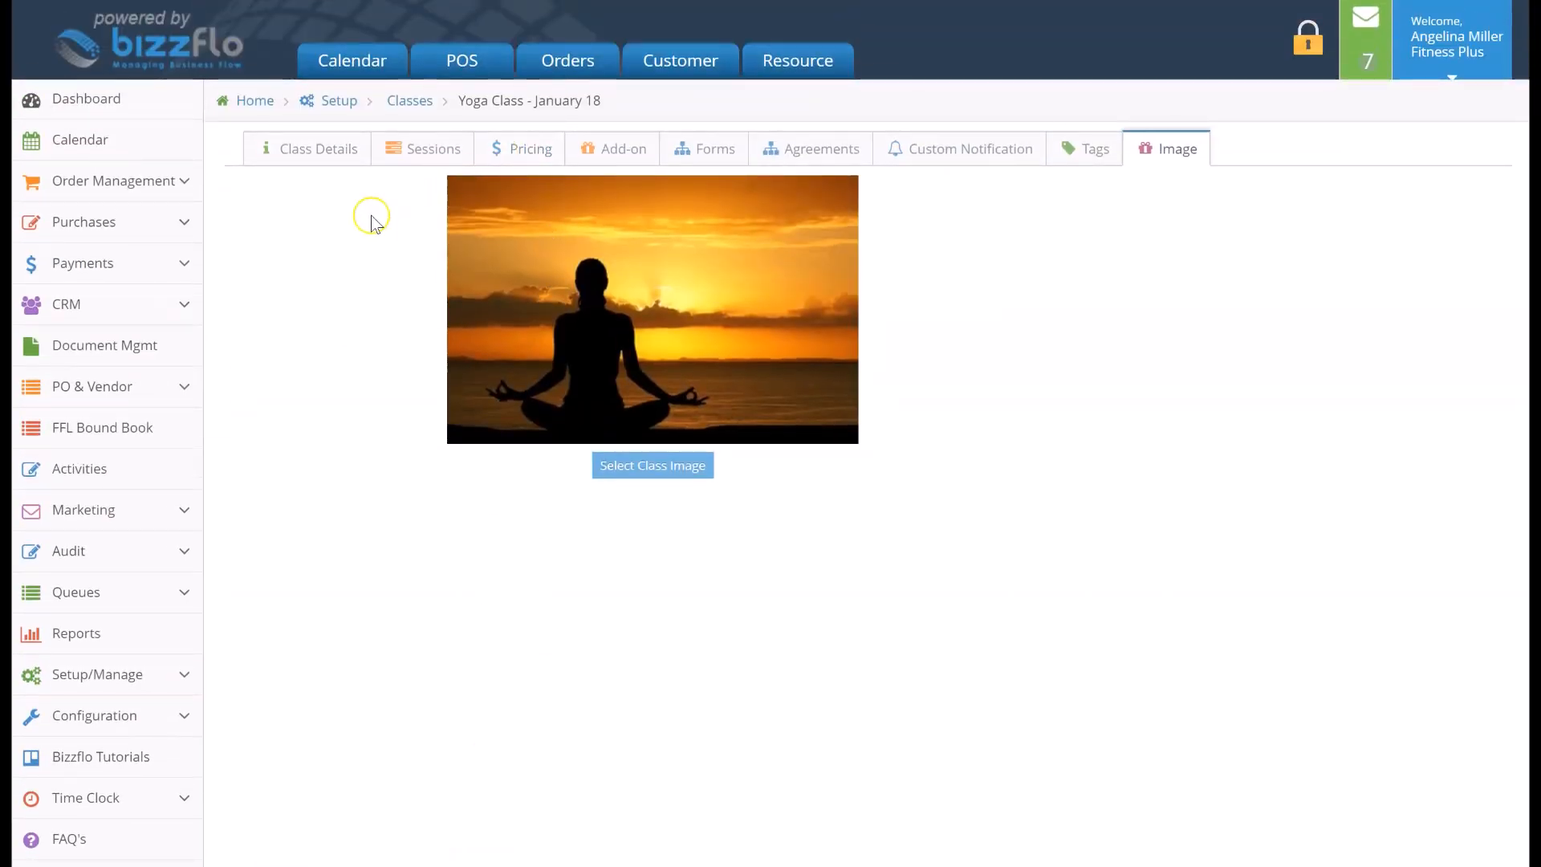
left_click(349, 151)
scroll(358, 274, "down", 10)
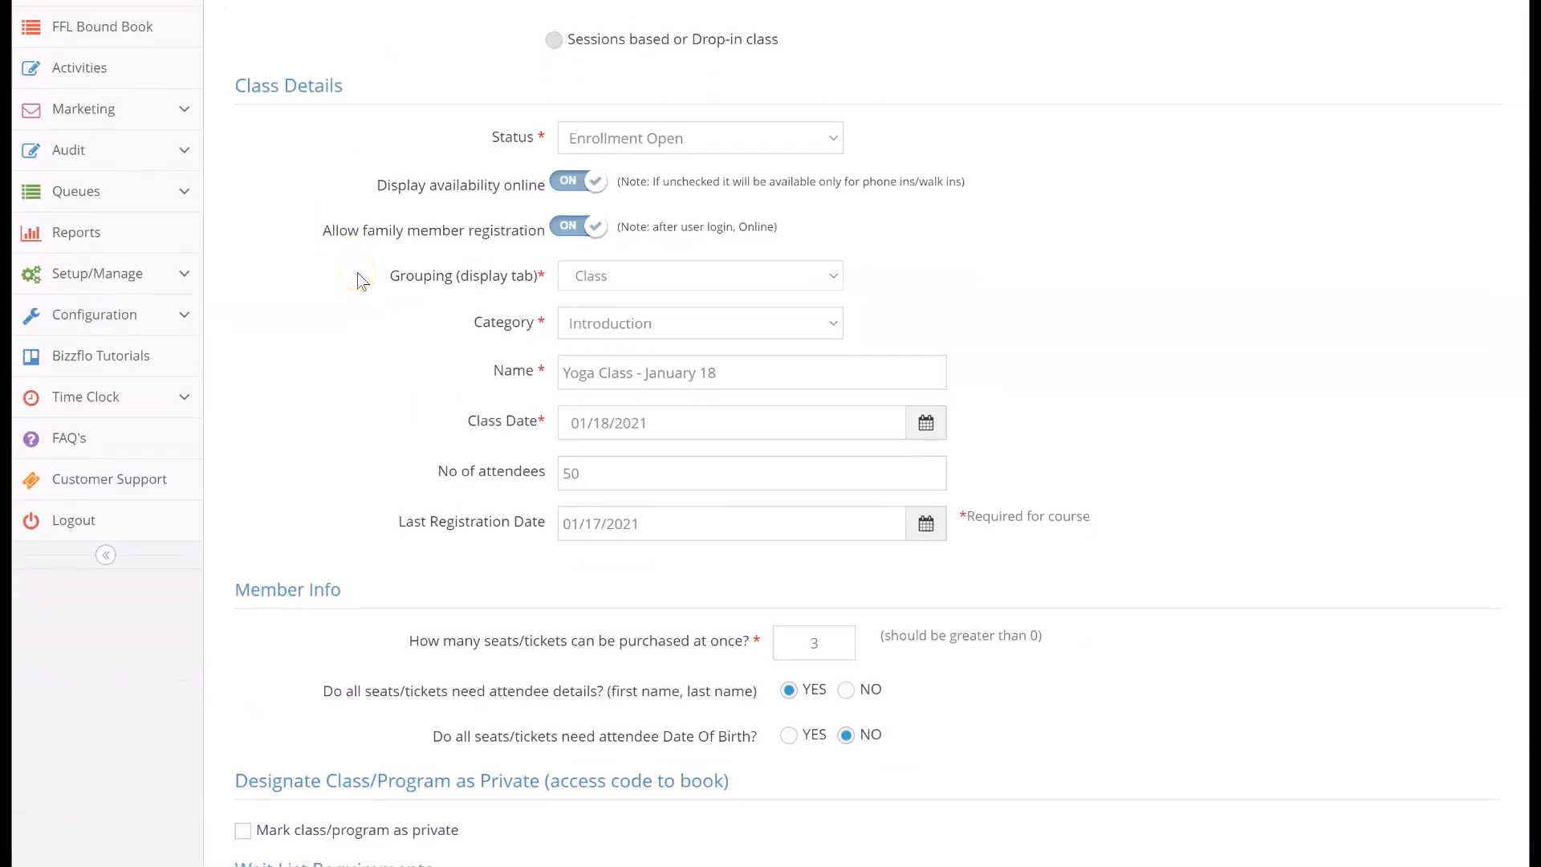
scroll(358, 273, "down", 15)
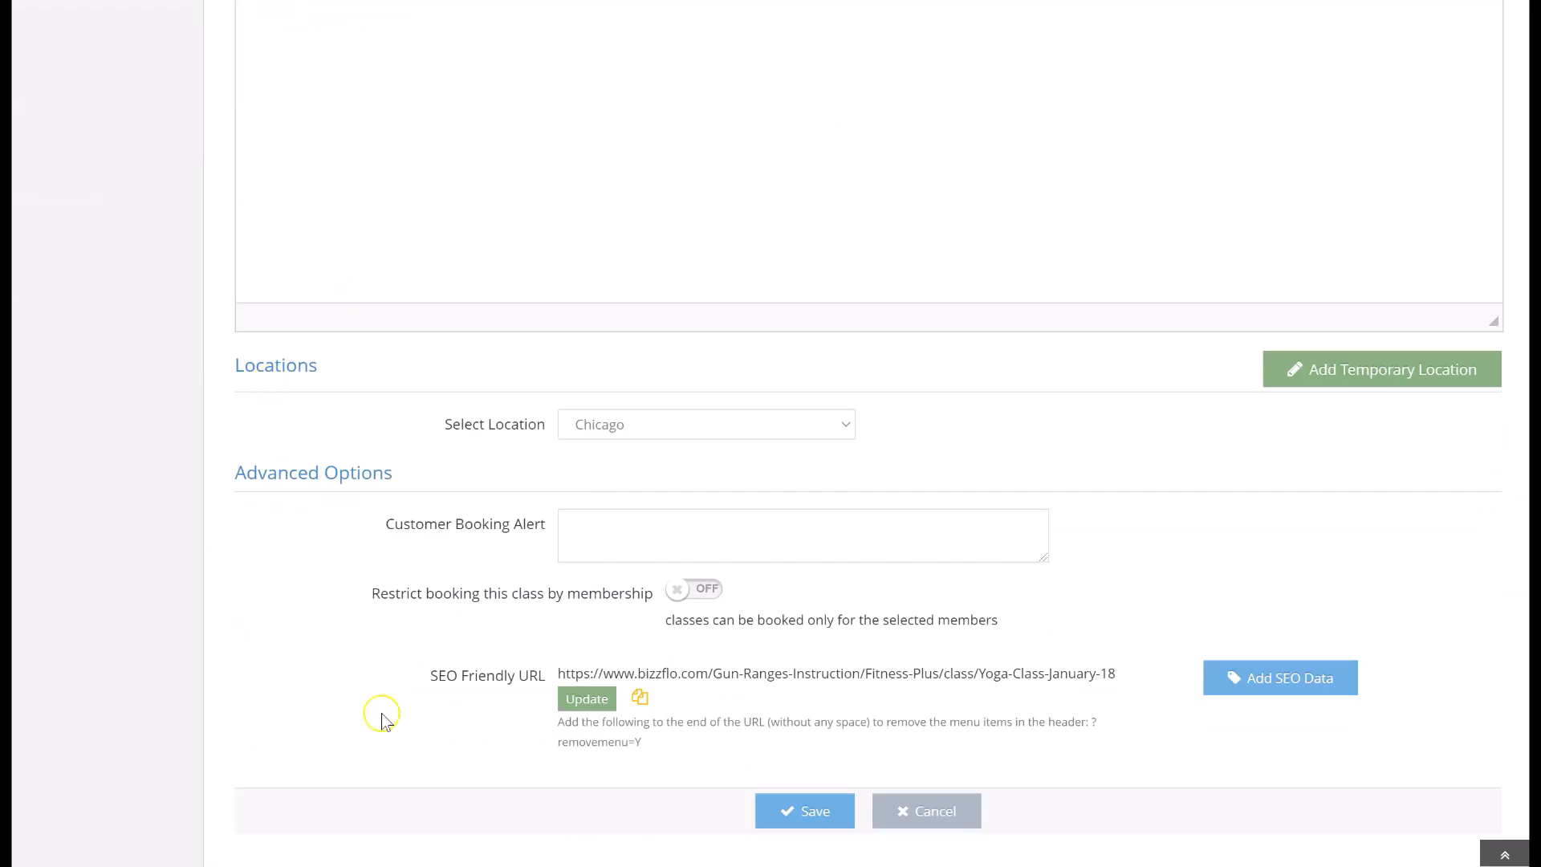
left_click(597, 535)
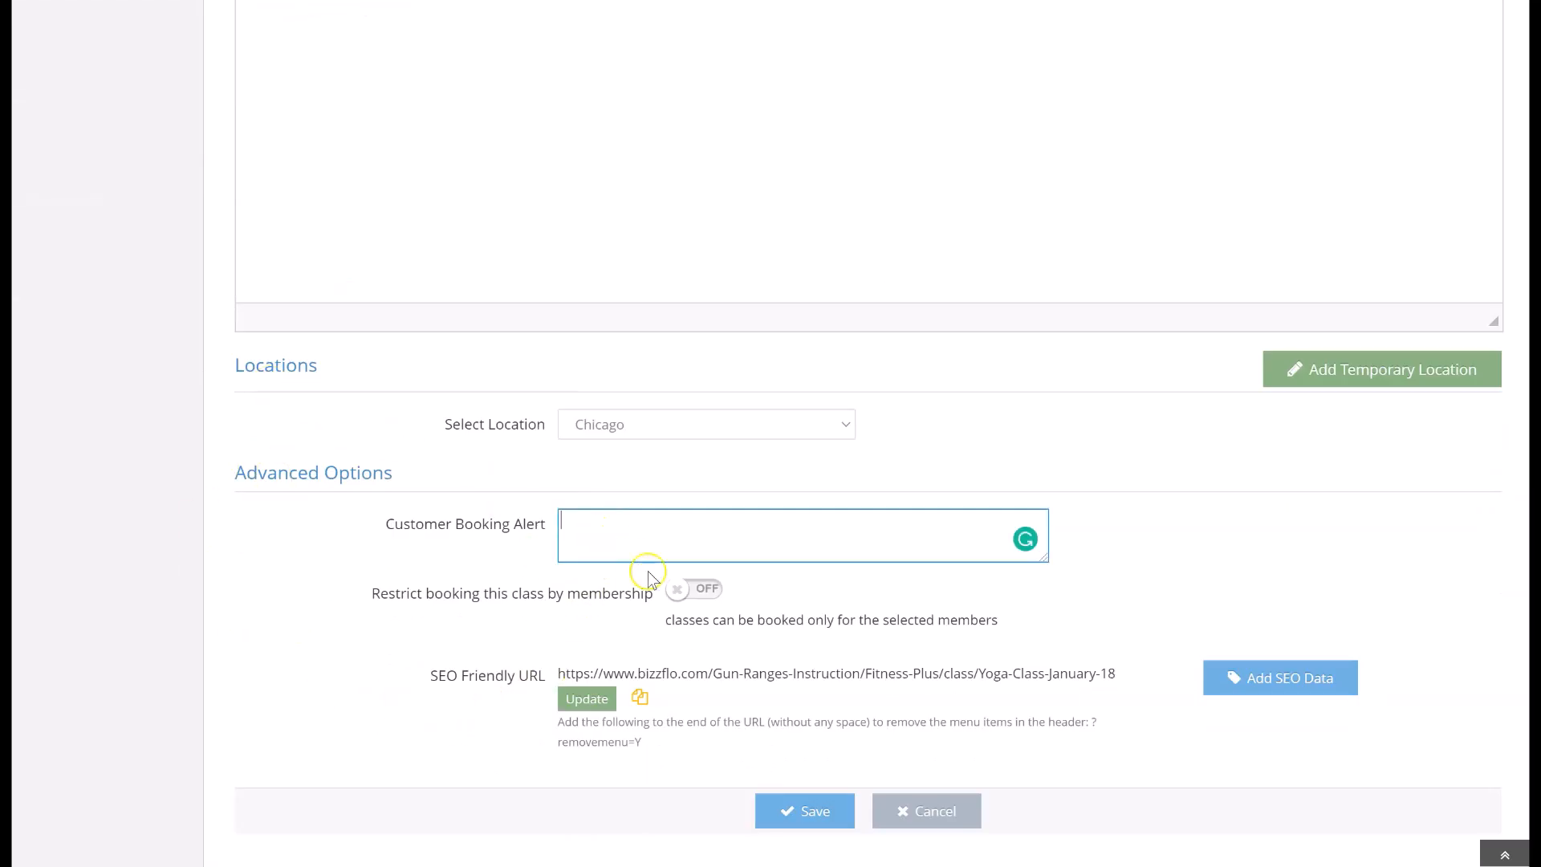
left_click(682, 590)
scroll(681, 594, "down", 1)
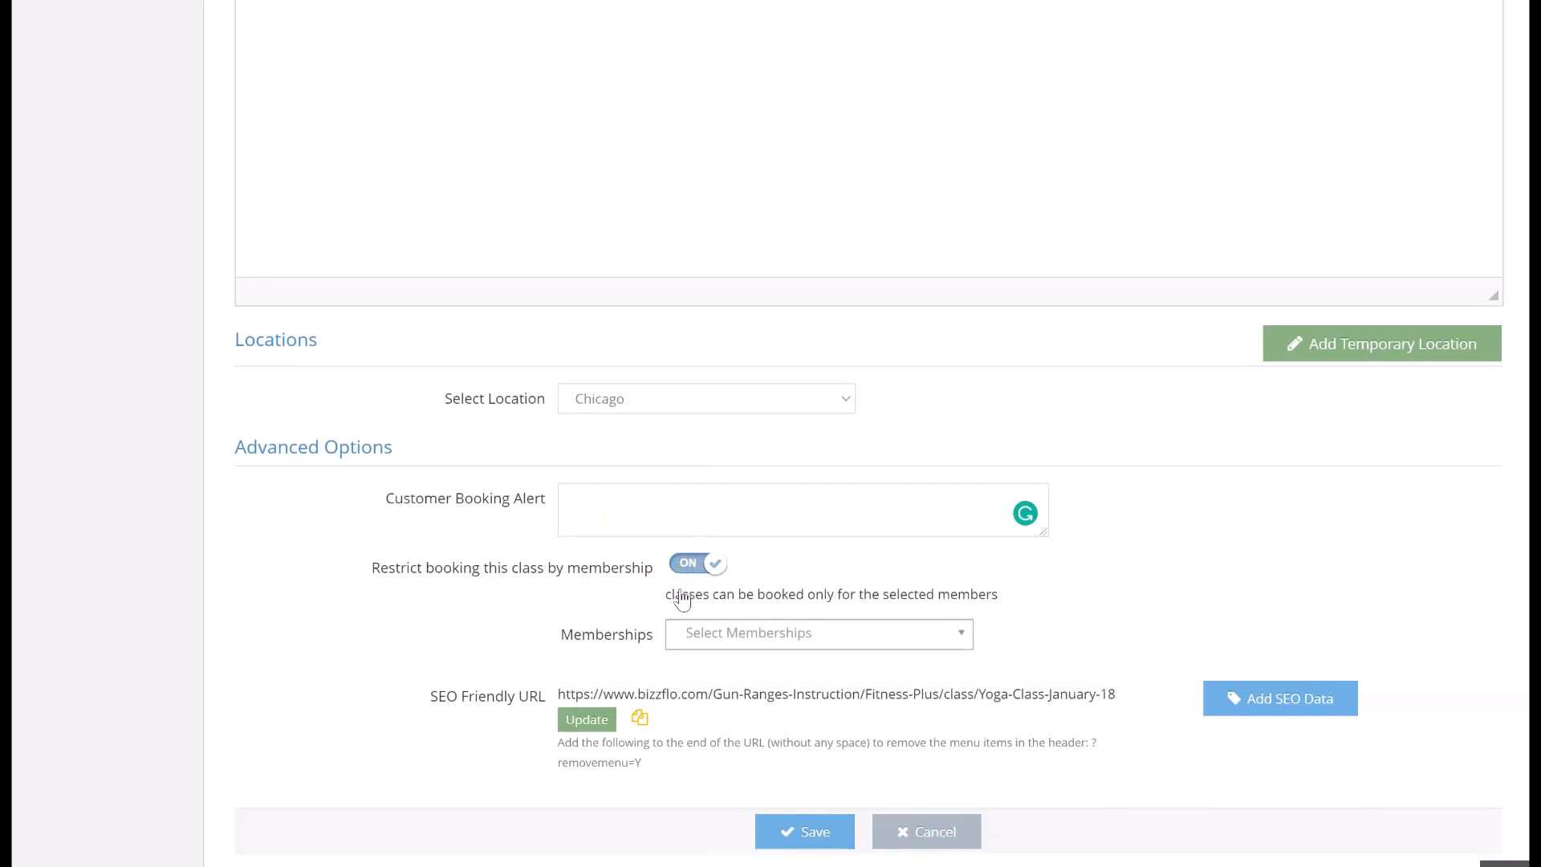
left_click(700, 632)
scroll(703, 638, "down", 1)
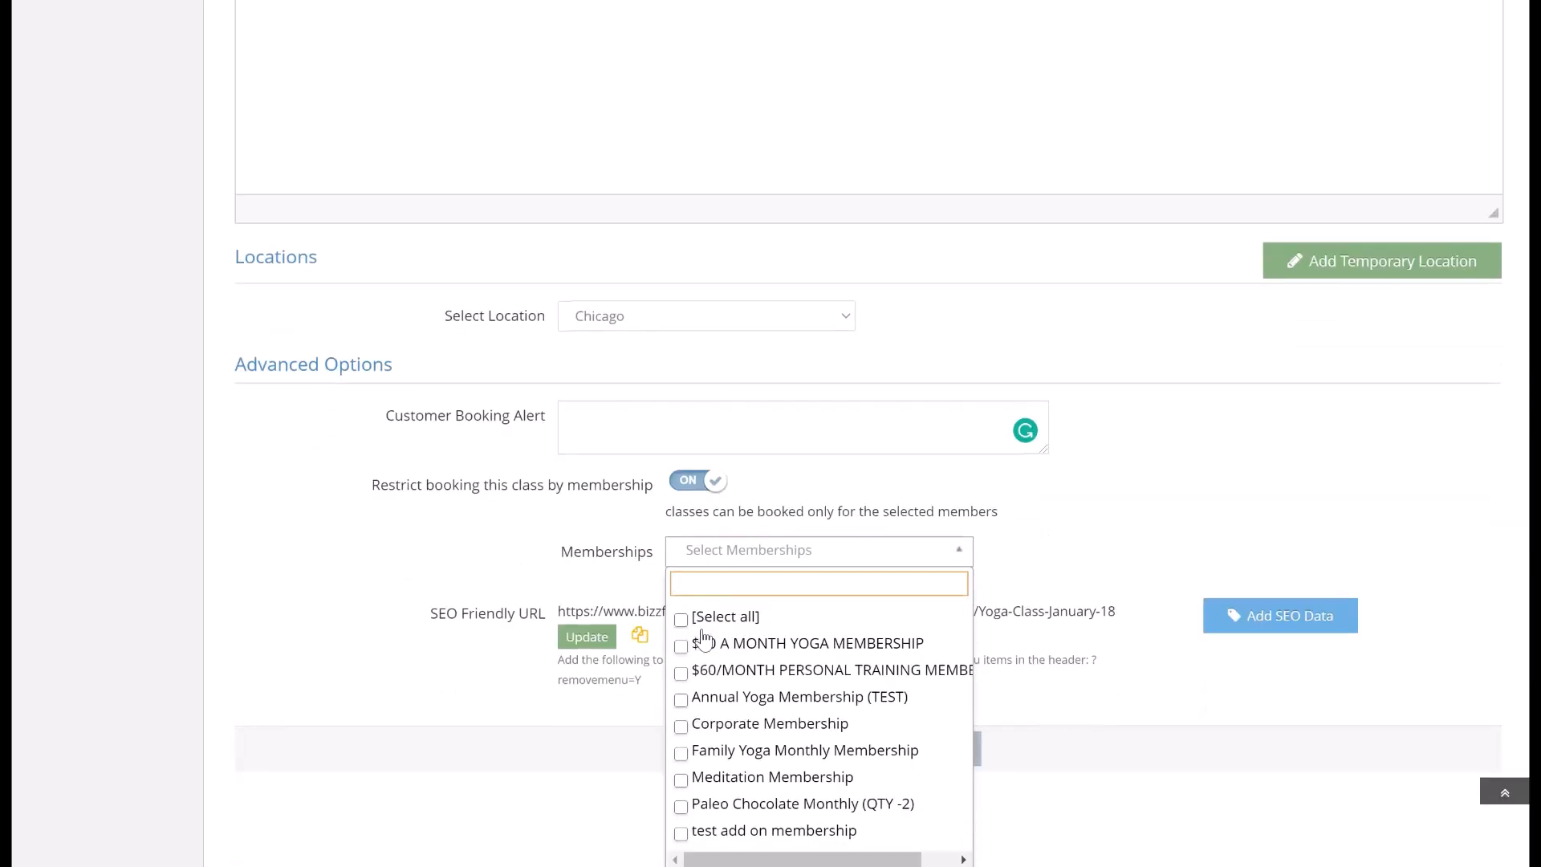
left_click(681, 755)
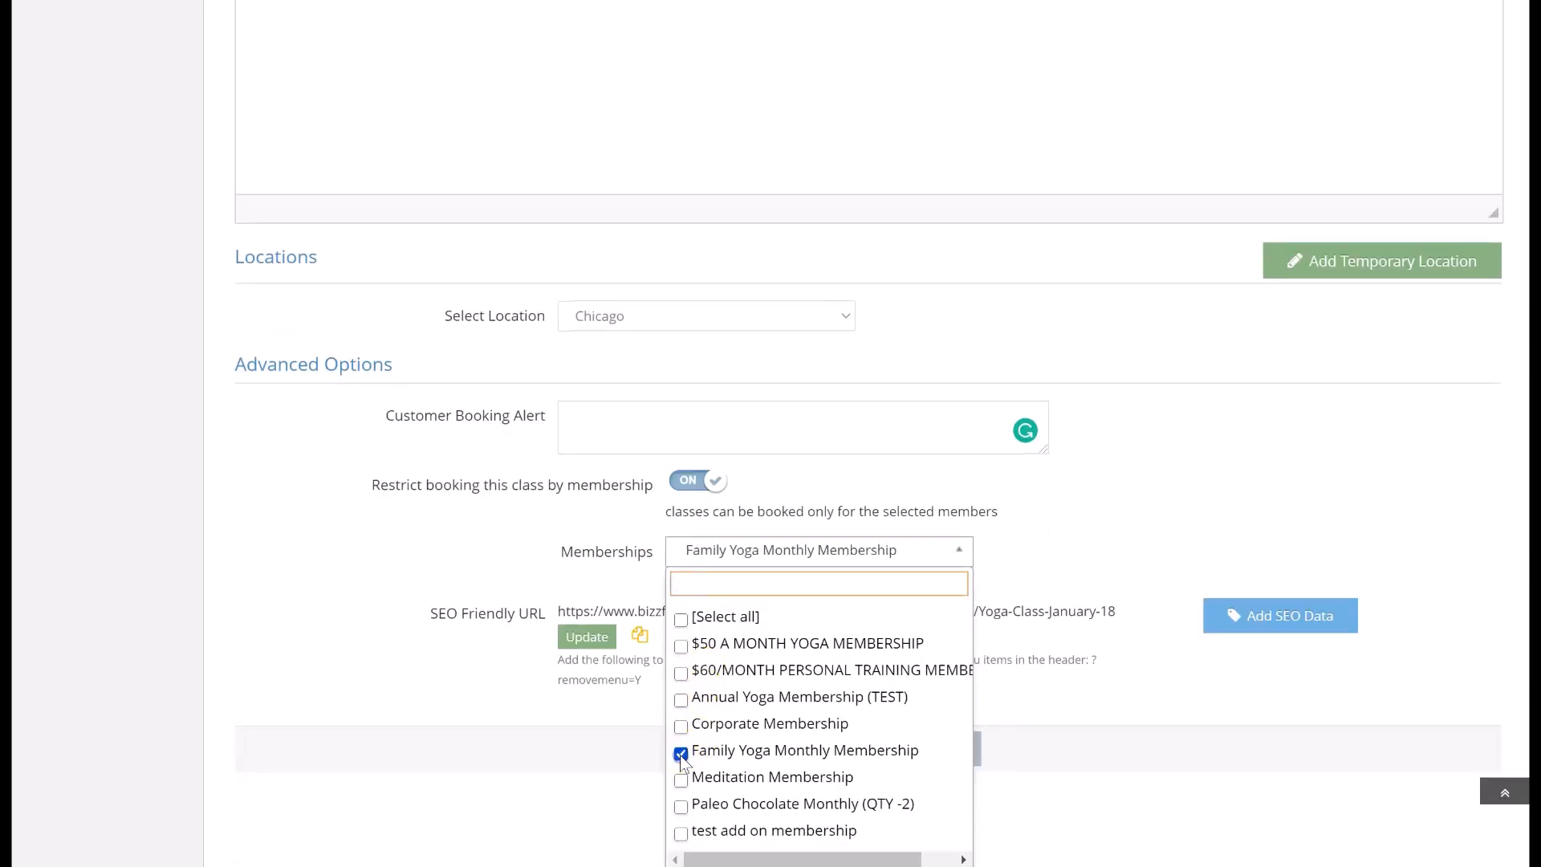
left_click(621, 582)
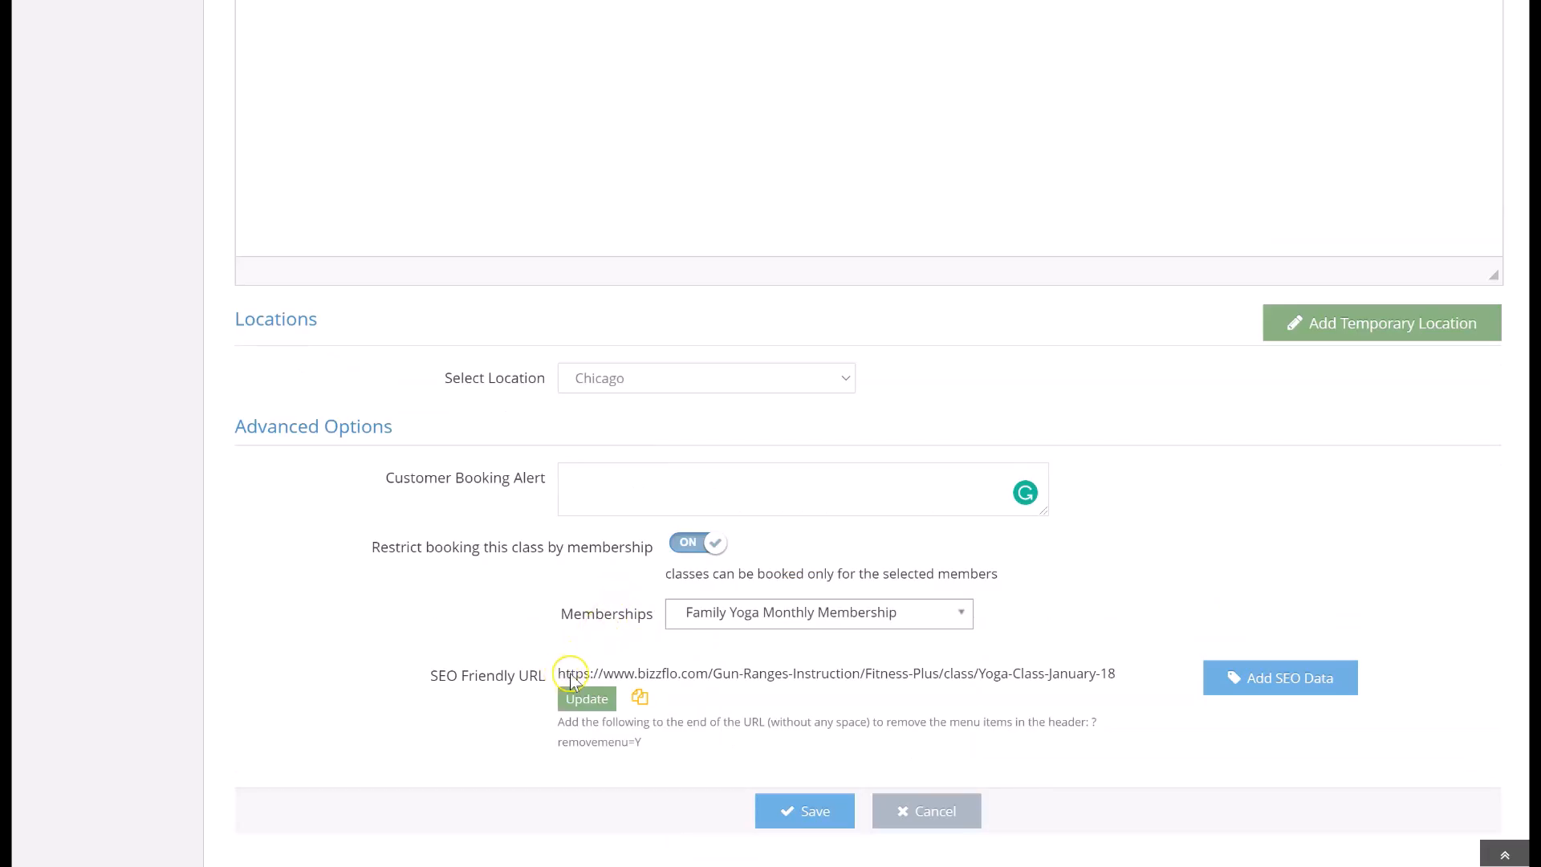
Step: Copy the class's SEO friendly URL and open it in a new incognito browser window
left_click(640, 697)
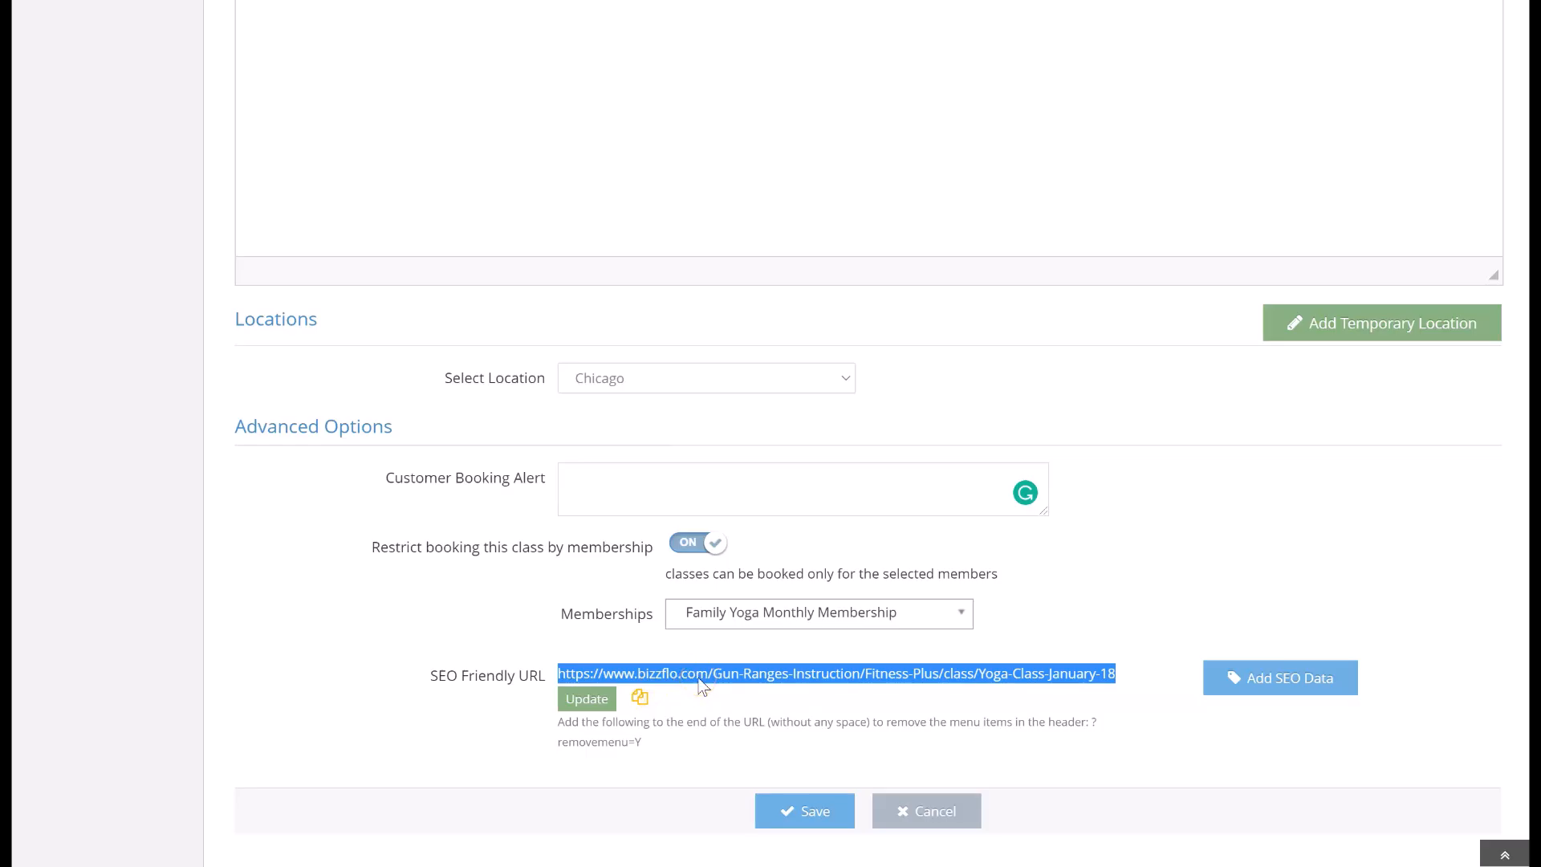
left_click(662, 648)
left_click(863, 711)
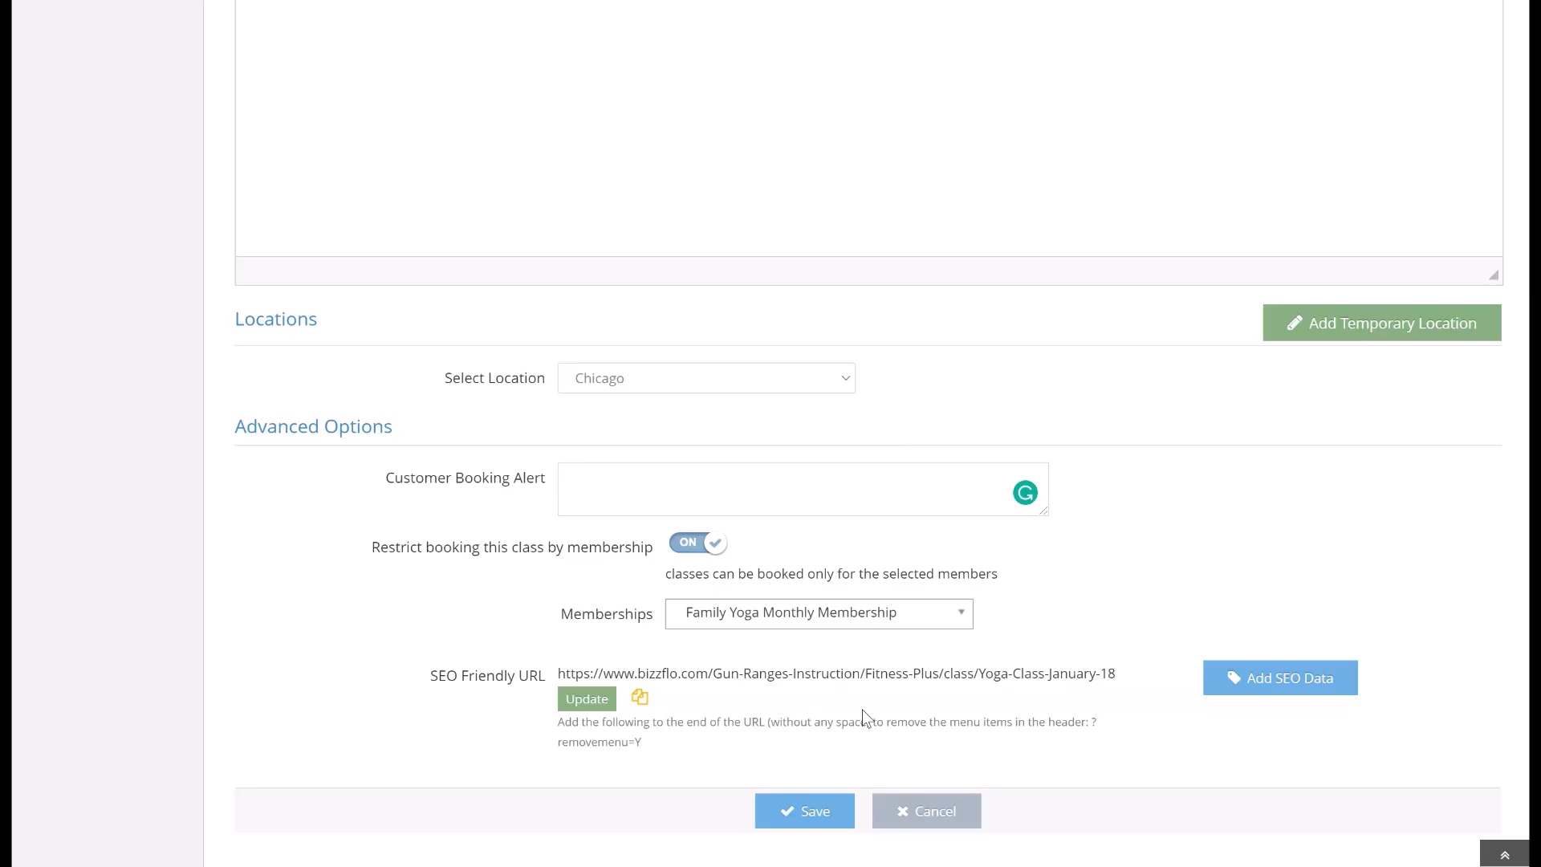
key("ctrl+shift+n")
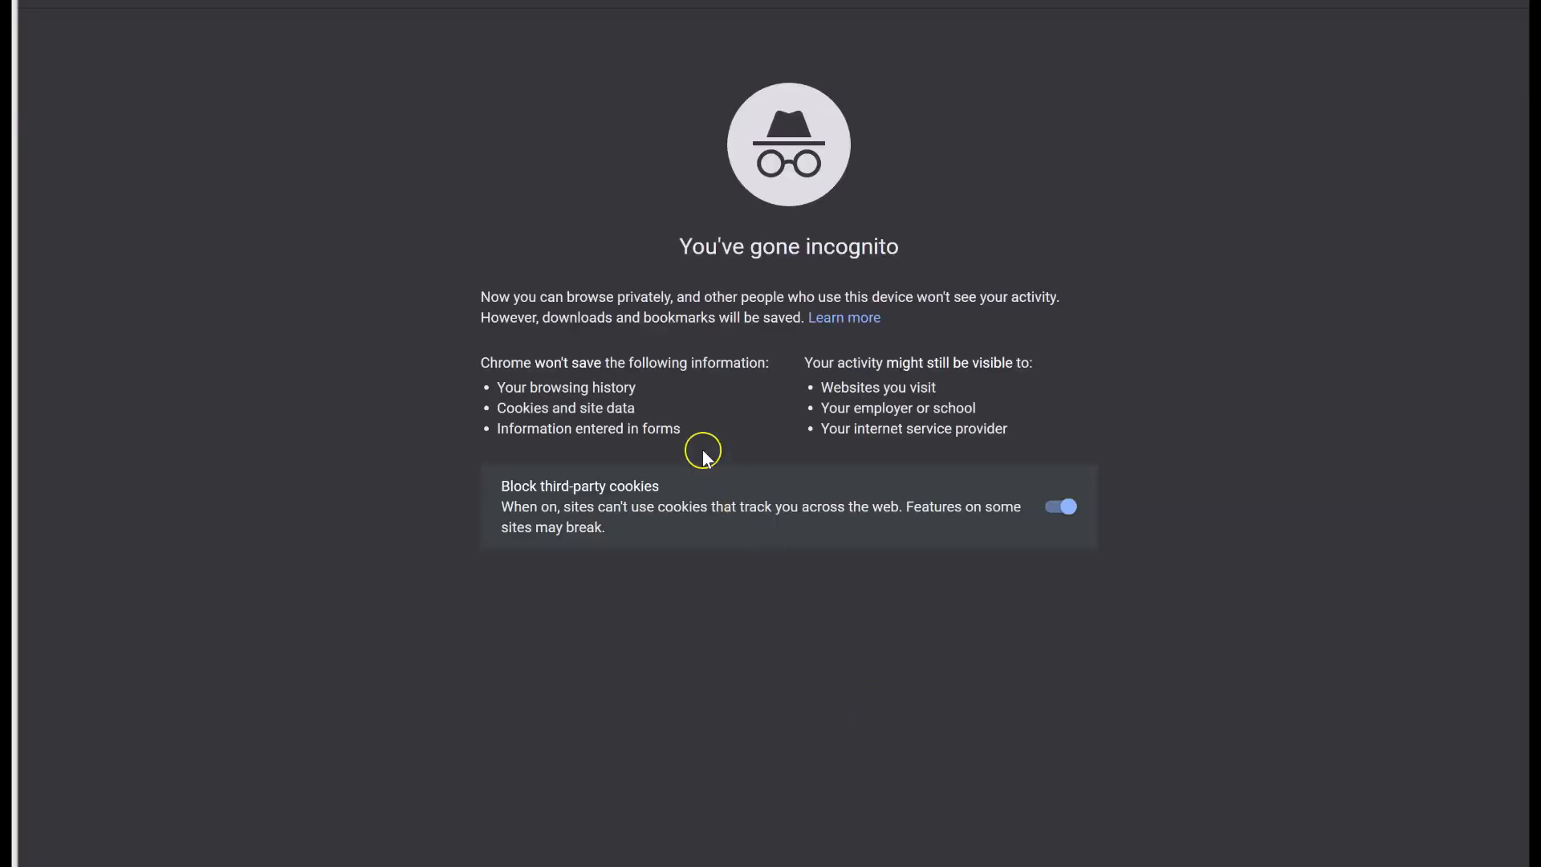
key("ctrl+v")
key("Return")
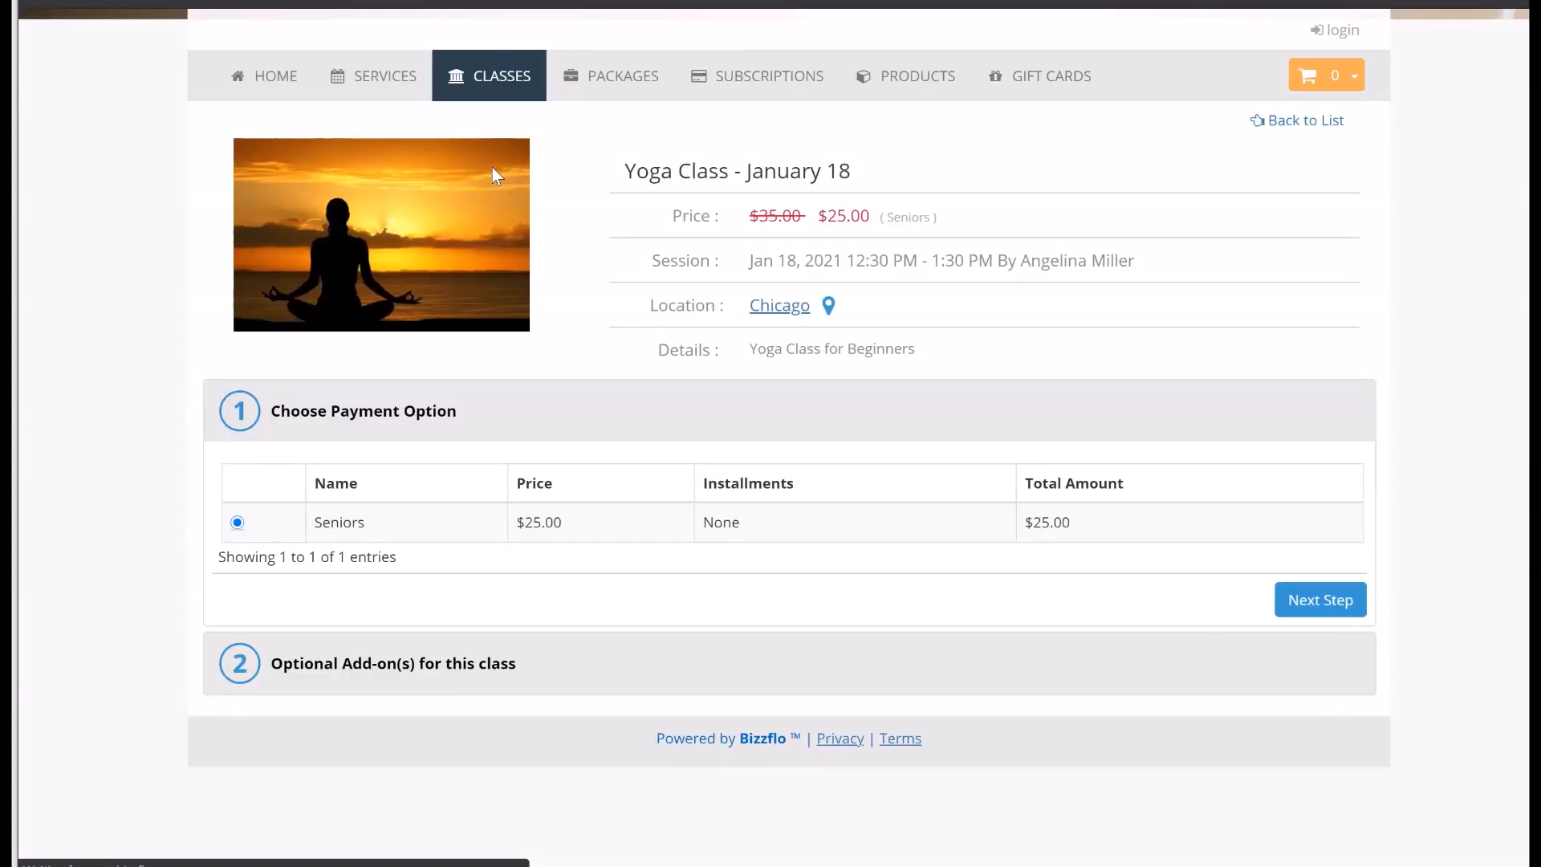